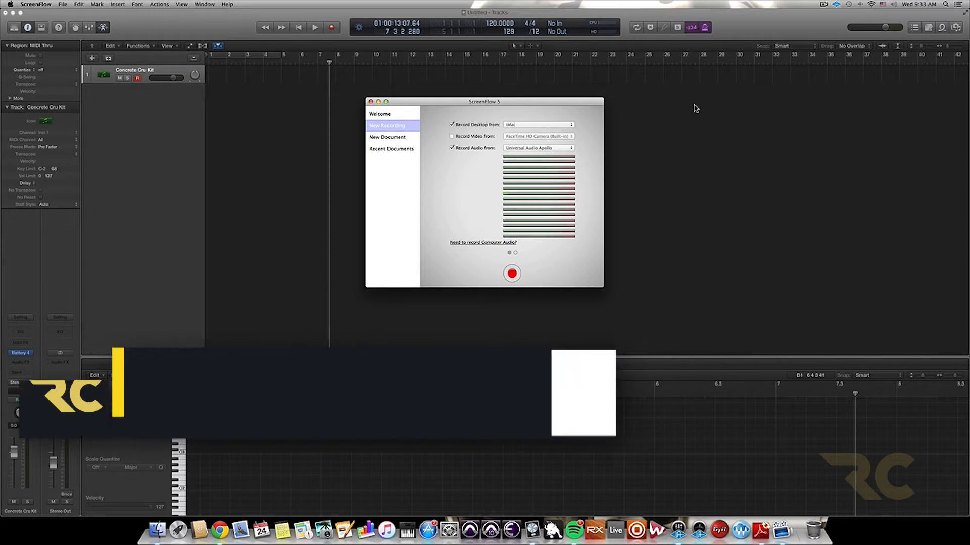
Dismiss the ScreenFlow recording window, switch to Logic Pro X and return the playhead to the start of the project.
{"action": "left_click", "coordinate": [371, 102]}
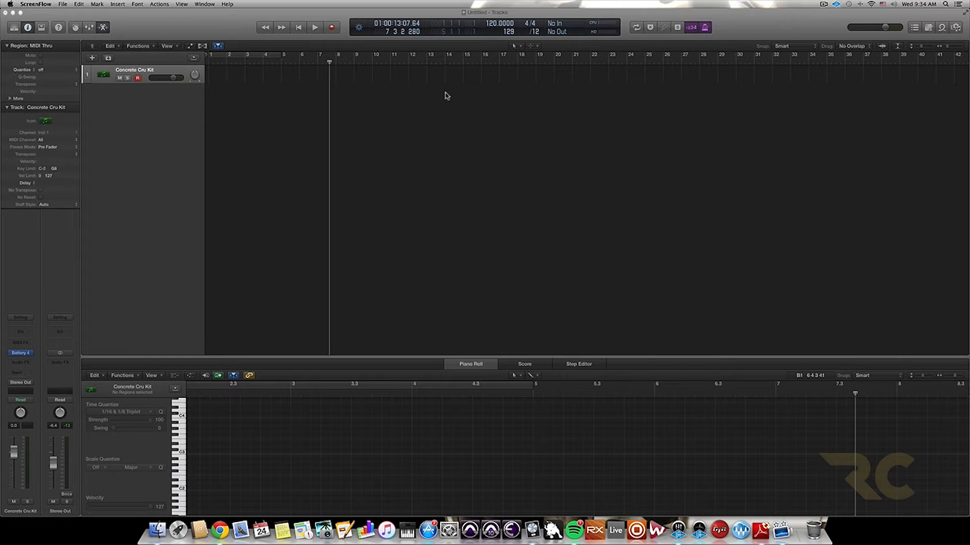
{"action": "scroll", "coordinate": [296, 85], "scroll_direction": "right", "scroll_amount": 1}
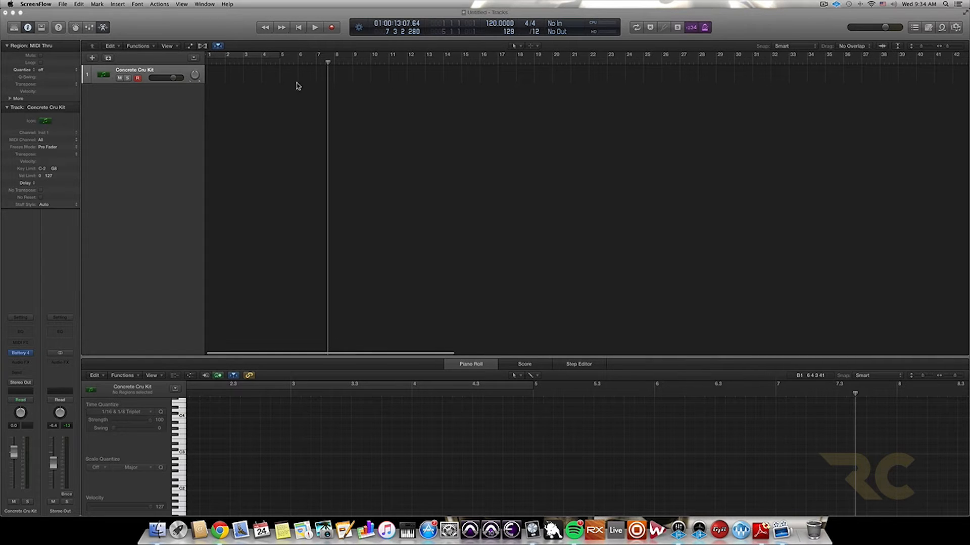
{"action": "left_click", "coordinate": [367, 107]}
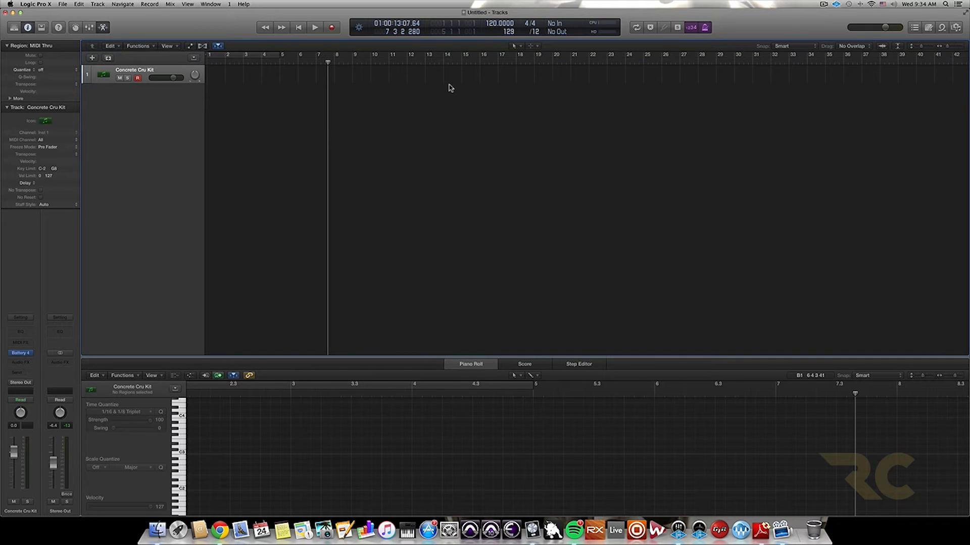
{"action": "key", "text": "Return"}
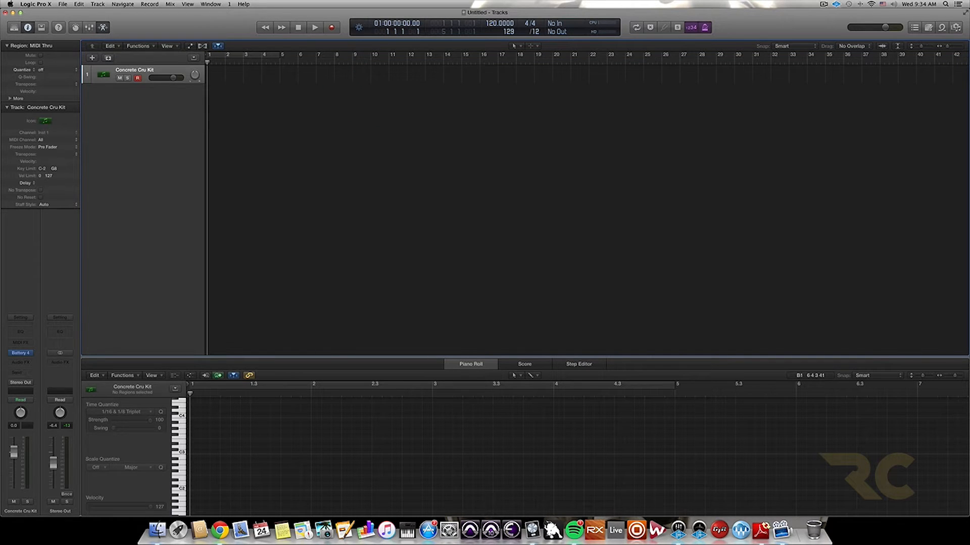
Open the Battery 4 instrument on the Concrete Cru Kit track, view its kit and close it.
{"action": "left_click", "coordinate": [20, 353]}
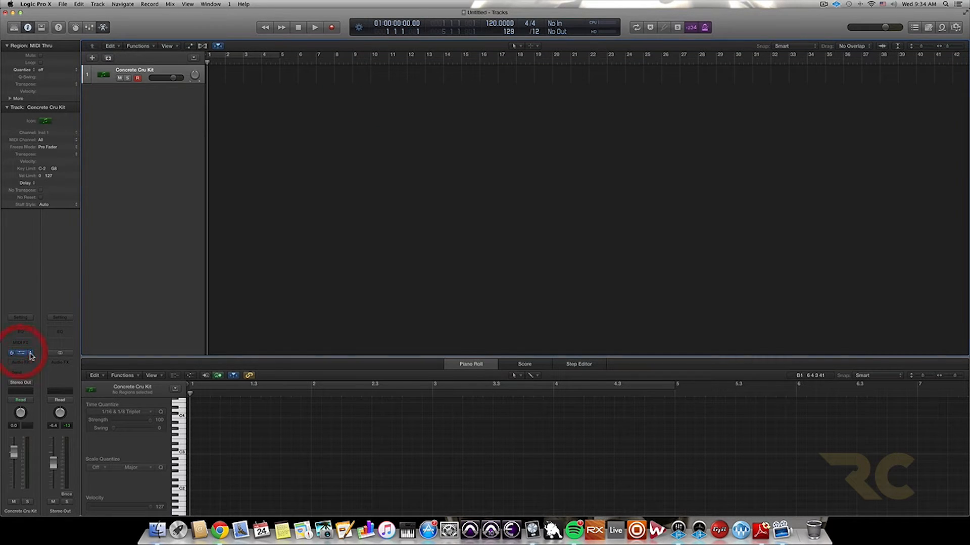
{"action": "left_click_drag", "start_coordinate": [706, 38], "coordinate": [222, 95]}
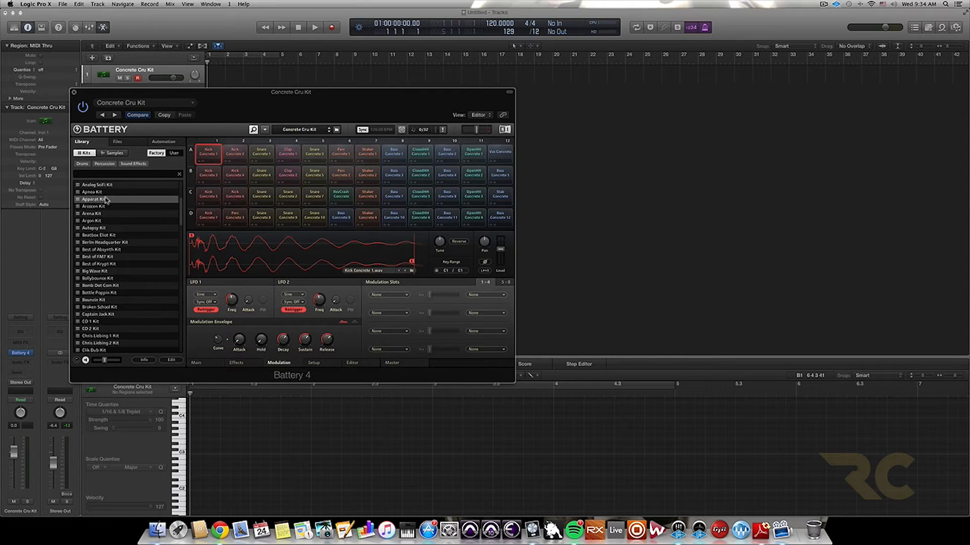
{"action": "left_click", "coordinate": [74, 93]}
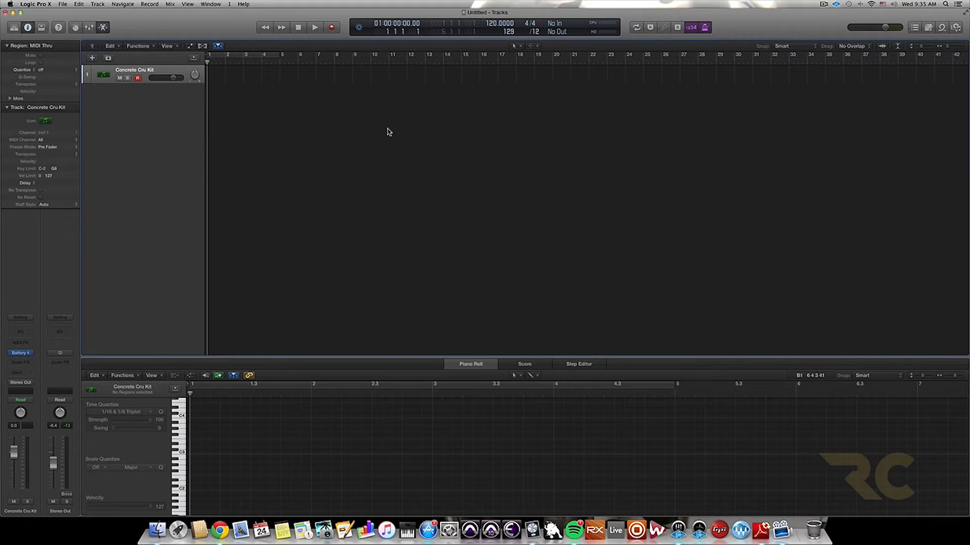
Record a MIDI drum performance of about eight bars on the Concrete Cru Kit track from bar 1.
{"action": "key", "text": "space"}
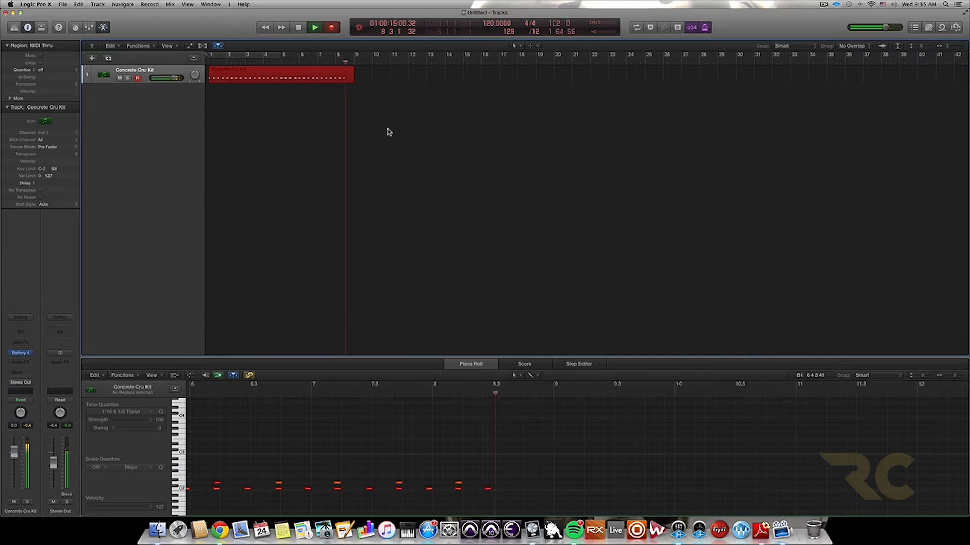
{"action": "key", "text": "space"}
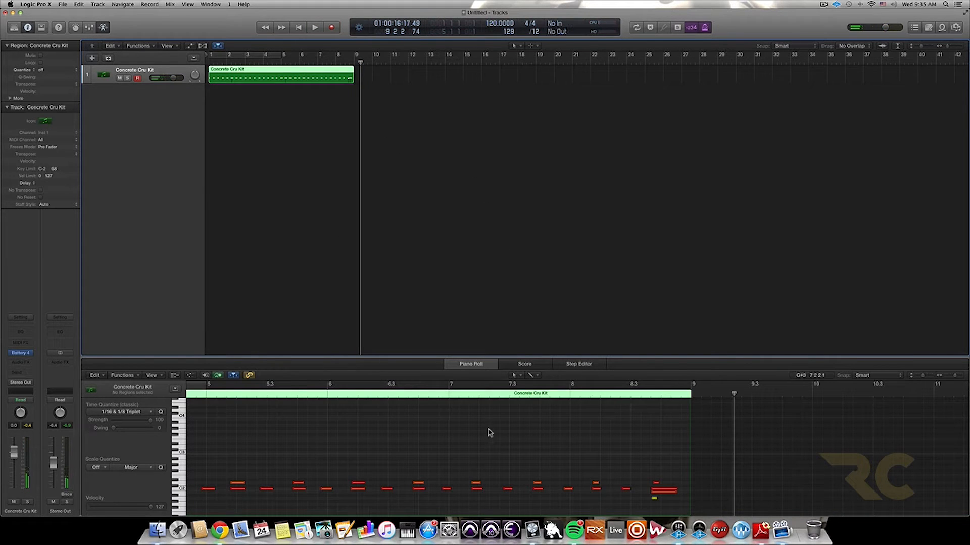
Select the stacked pair of notes just after bar 6 in the piano roll and time-quantize it to 1/4 Note.
{"action": "scroll", "coordinate": [489, 433], "scroll_direction": "left", "scroll_amount": 10}
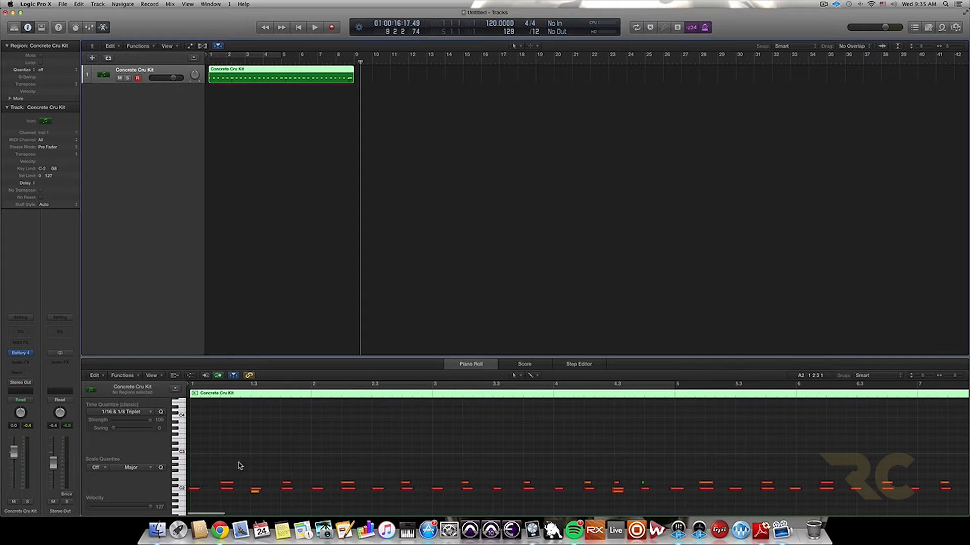
{"action": "scroll", "coordinate": [242, 465], "scroll_direction": "right", "scroll_amount": 4}
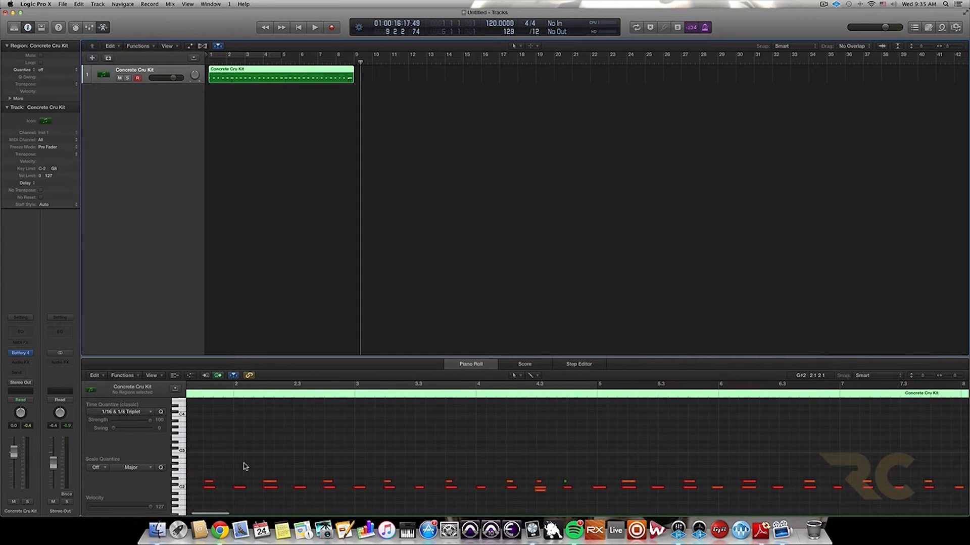
{"action": "scroll", "coordinate": [243, 466], "scroll_direction": "right", "scroll_amount": 2}
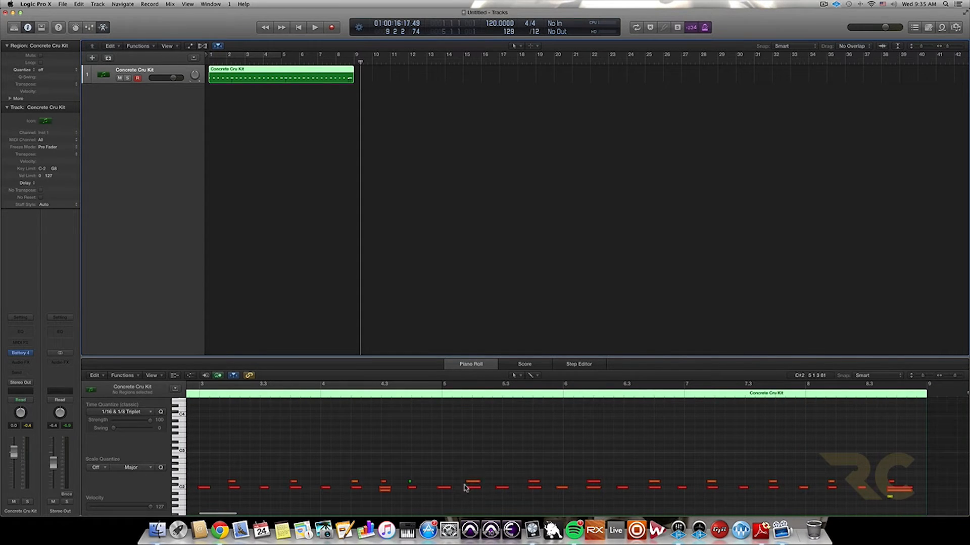
{"action": "left_click_drag", "start_coordinate": [468, 470], "coordinate": [472, 490]}
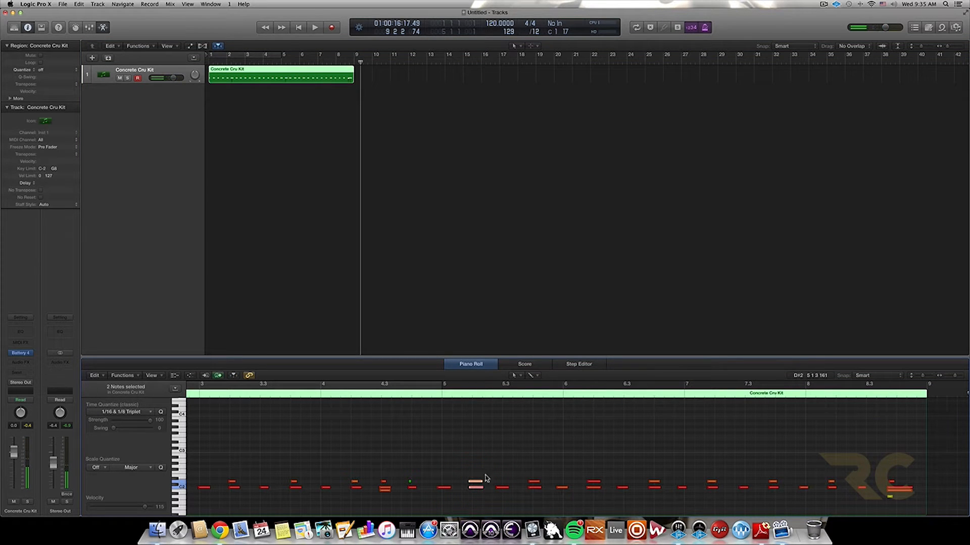
{"action": "left_click_drag", "start_coordinate": [588, 474], "coordinate": [596, 492]}
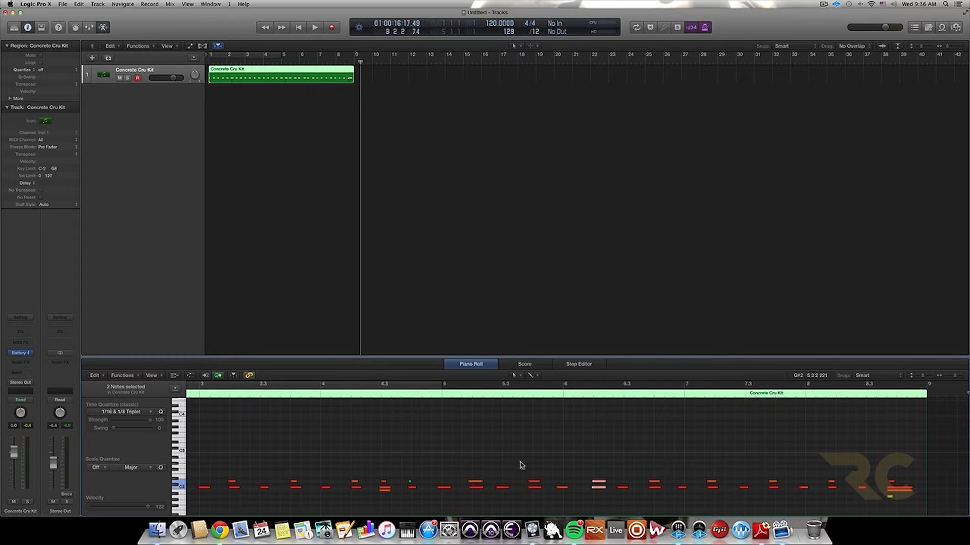
{"action": "left_click", "coordinate": [150, 411]}
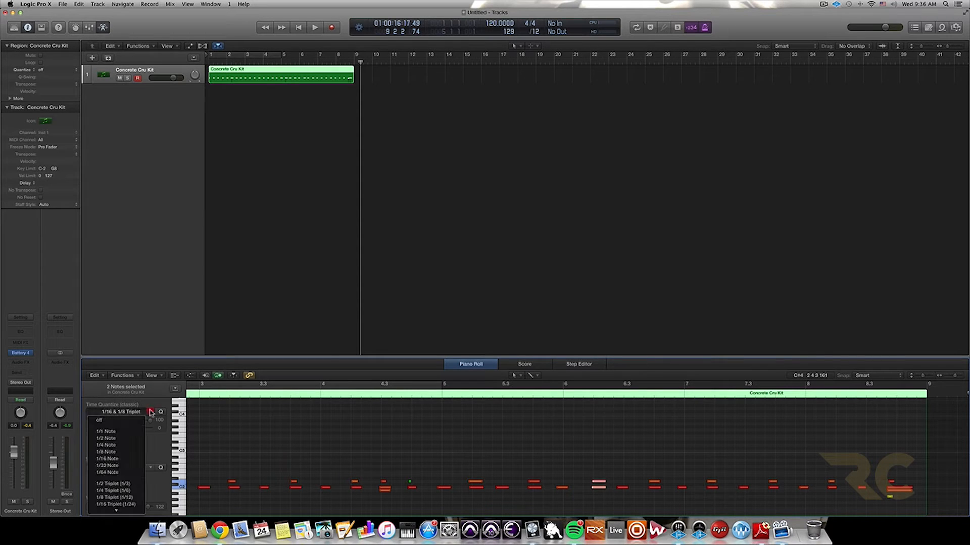
{"action": "left_click", "coordinate": [122, 446]}
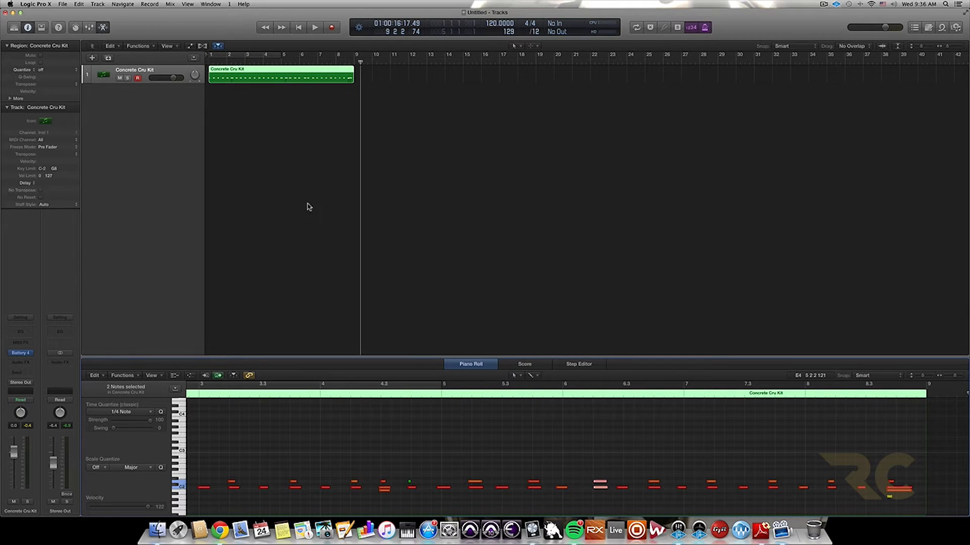
Select the recorded drum region, hide the piano roll and show it again.
{"action": "left_click", "coordinate": [393, 80]}
{"action": "scroll", "coordinate": [379, 79], "scroll_direction": "right", "scroll_amount": 1}
{"action": "left_click", "coordinate": [328, 75]}
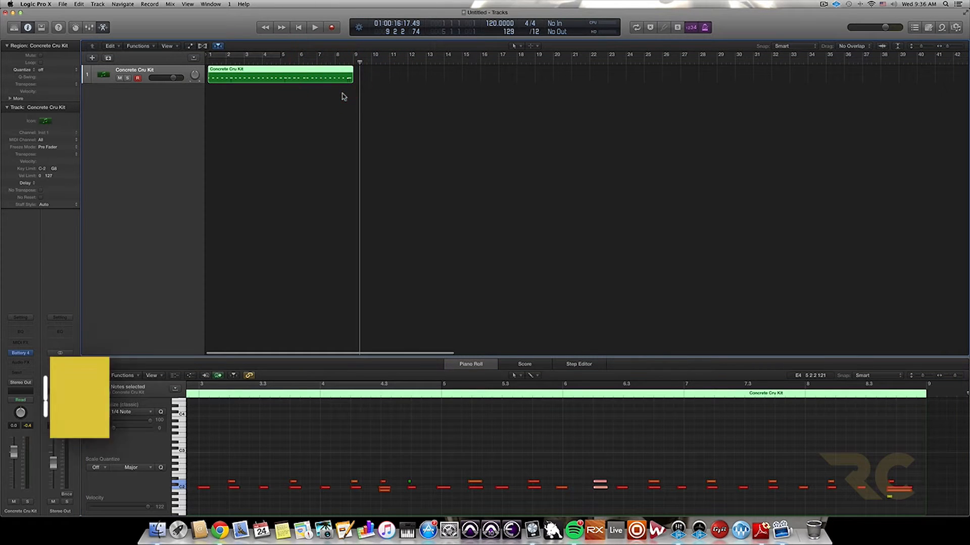
{"action": "key", "text": "p"}
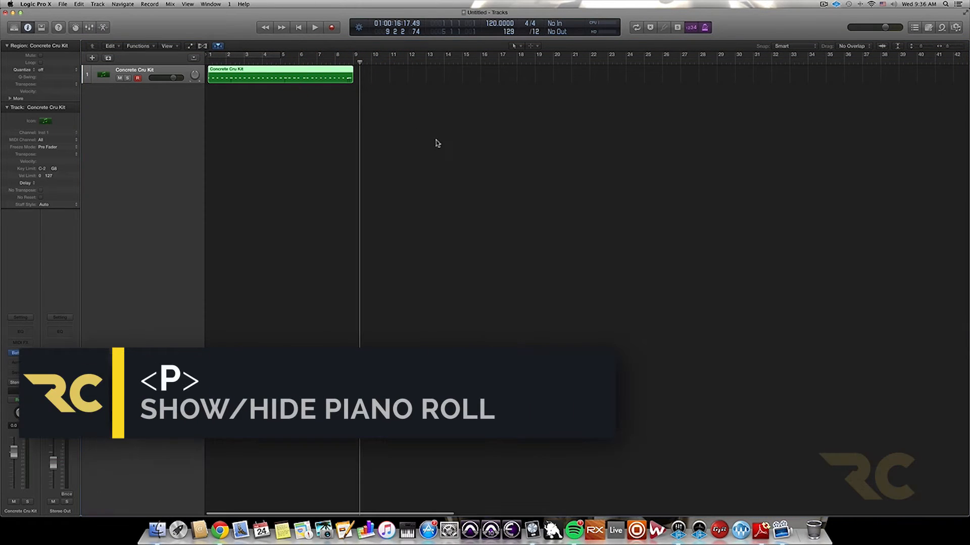
{"action": "key", "text": "p"}
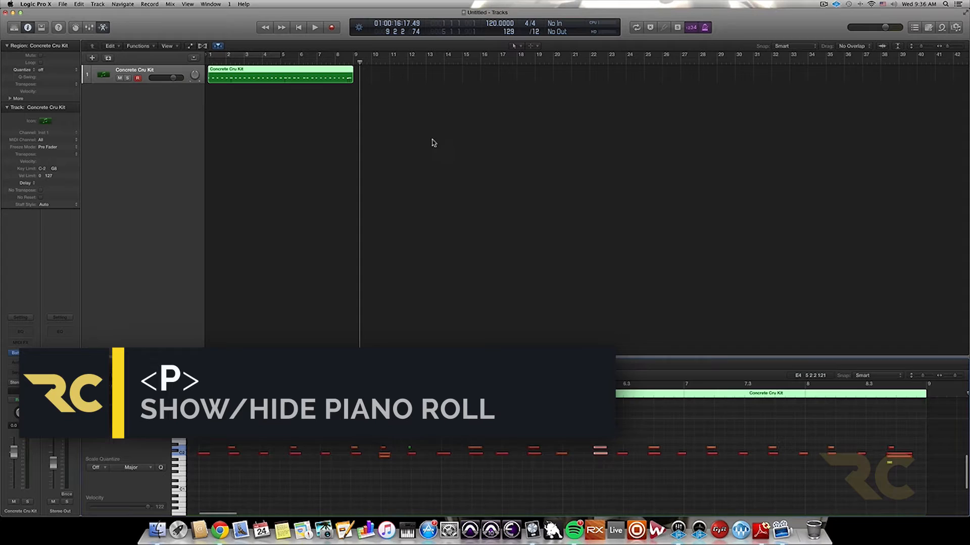
Close the note editor from the empty arrange area and reopen it from the Concrete Cru Kit region.
{"action": "left_click", "coordinate": [386, 182]}
{"action": "left_click", "coordinate": [288, 85]}
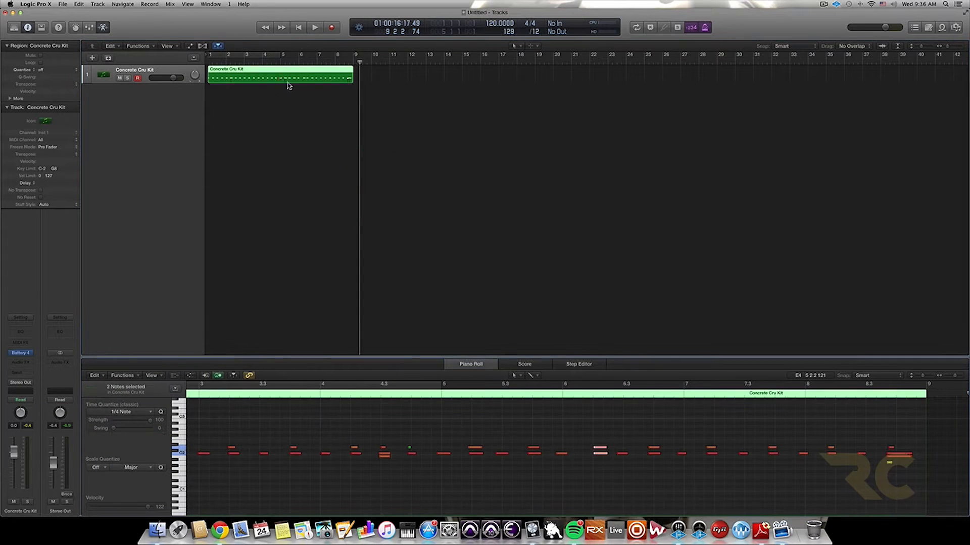
{"action": "left_click", "coordinate": [457, 184]}
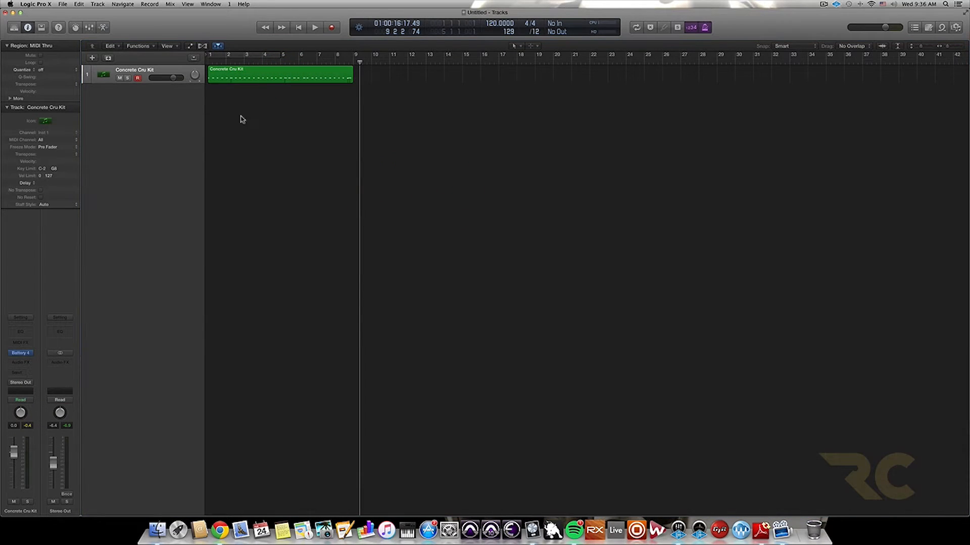
{"action": "left_click", "coordinate": [256, 81]}
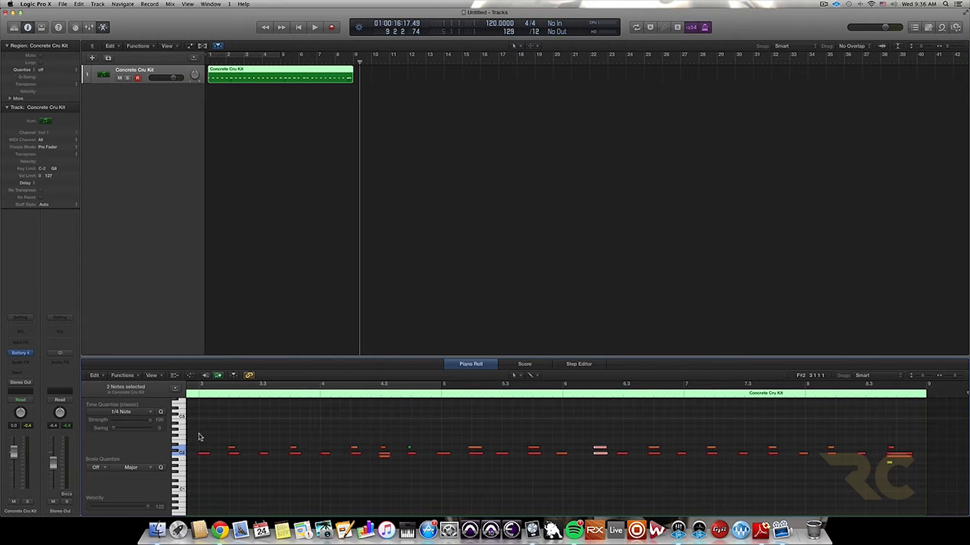
Select all notes in the drum region and apply the 1/4 Note time quantize to them.
{"action": "left_click", "coordinate": [526, 494]}
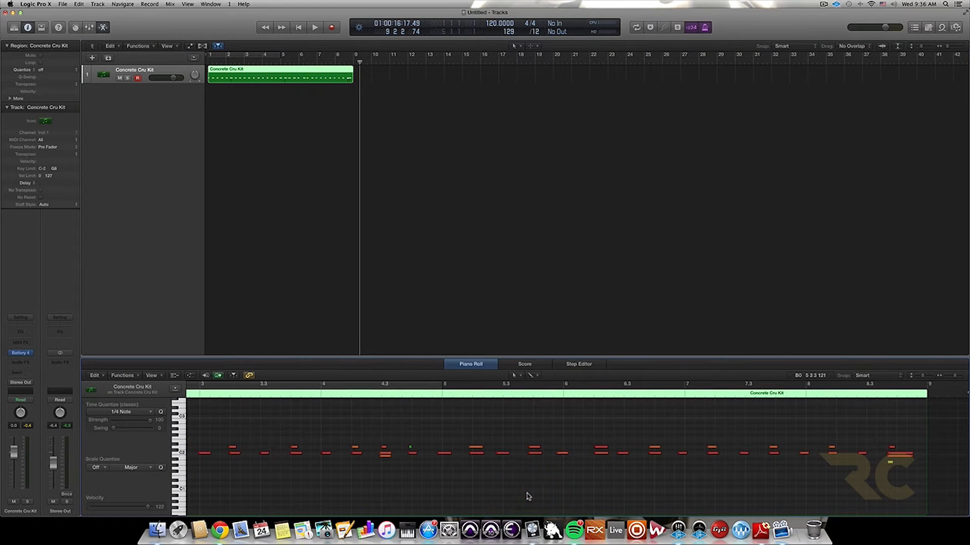
{"action": "key", "text": "super+a"}
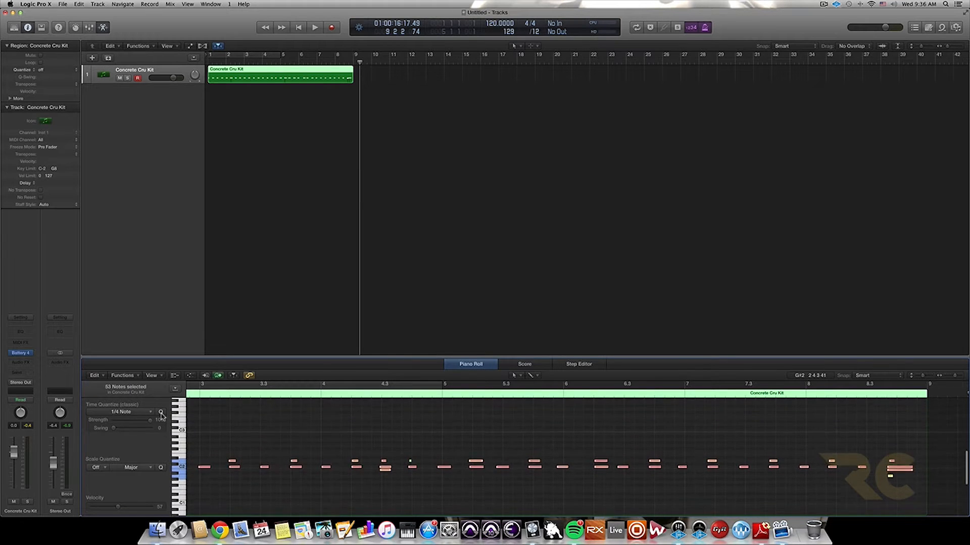
{"action": "scroll", "coordinate": [161, 415], "scroll_direction": "up", "scroll_amount": 1}
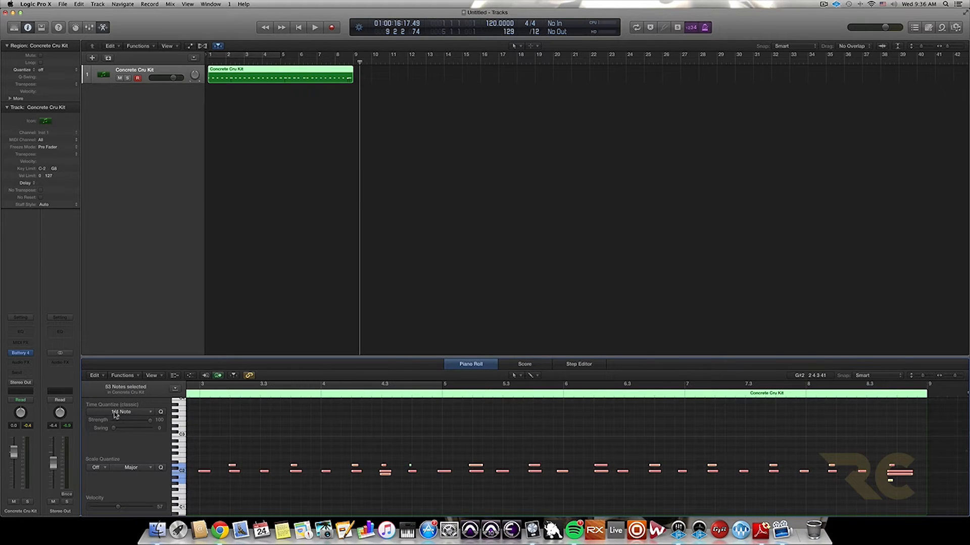
{"action": "scroll", "coordinate": [162, 415], "scroll_direction": "left", "scroll_amount": 1}
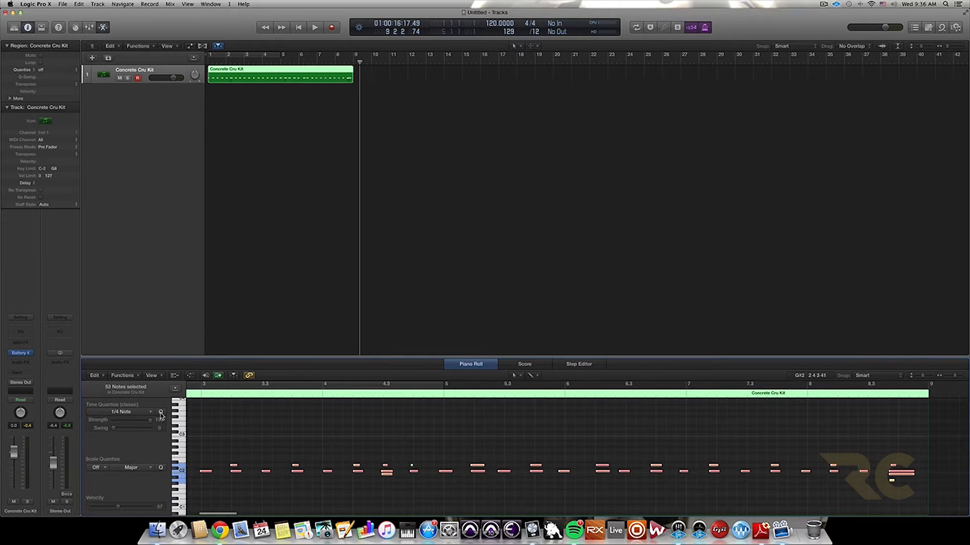
{"action": "left_click", "coordinate": [161, 413]}
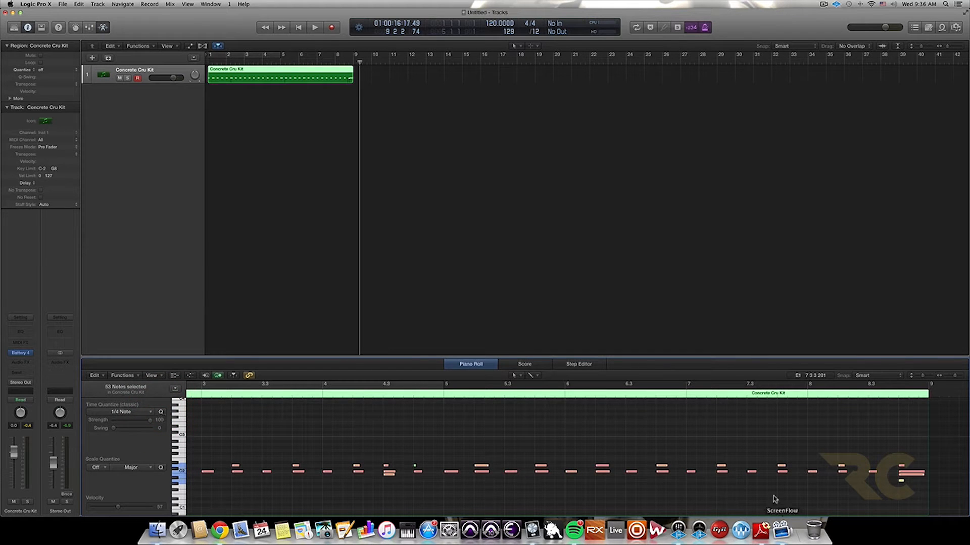
Examine the quantized notes along the region and play it back from the project start to check the timing.
{"action": "scroll", "coordinate": [756, 491], "scroll_direction": "left", "scroll_amount": 5}
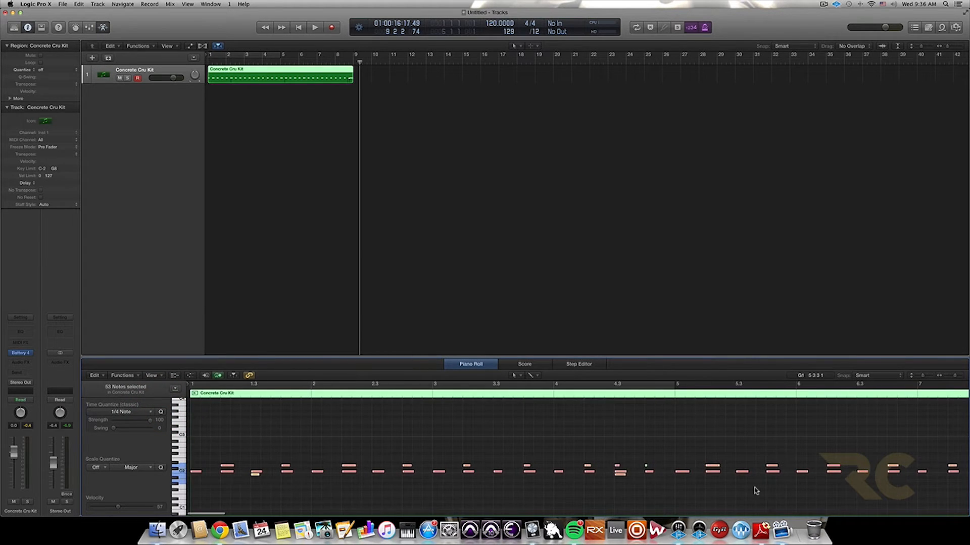
{"action": "scroll", "coordinate": [756, 490], "scroll_direction": "right", "scroll_amount": 2}
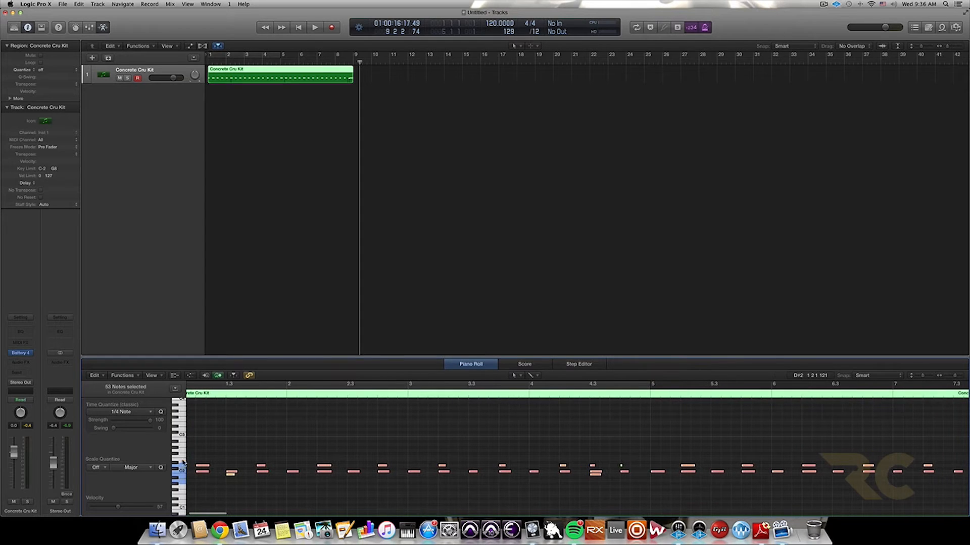
{"action": "scroll", "coordinate": [362, 473], "scroll_direction": "right", "scroll_amount": 4}
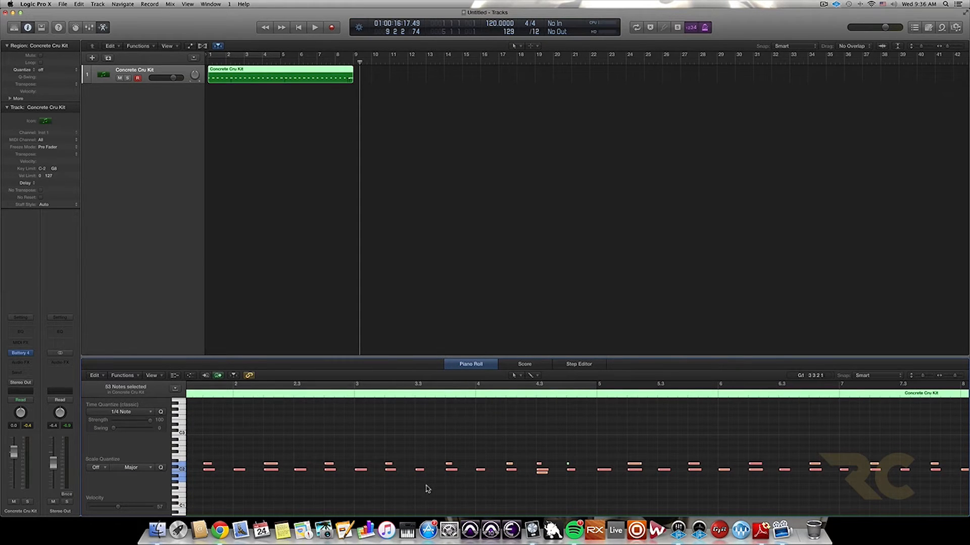
{"action": "scroll", "coordinate": [427, 488], "scroll_direction": "right", "scroll_amount": 5}
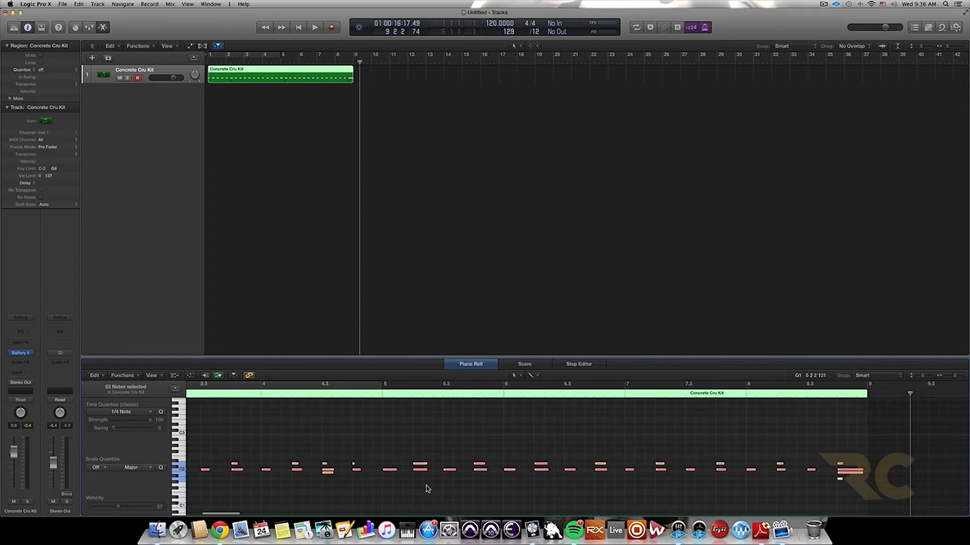
{"action": "key", "text": "Return"}
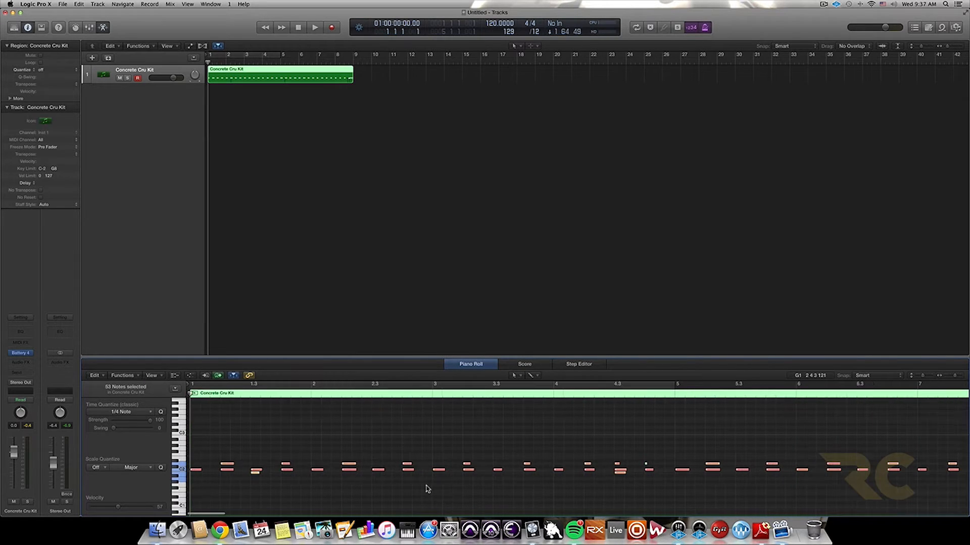
{"action": "key", "text": "space"}
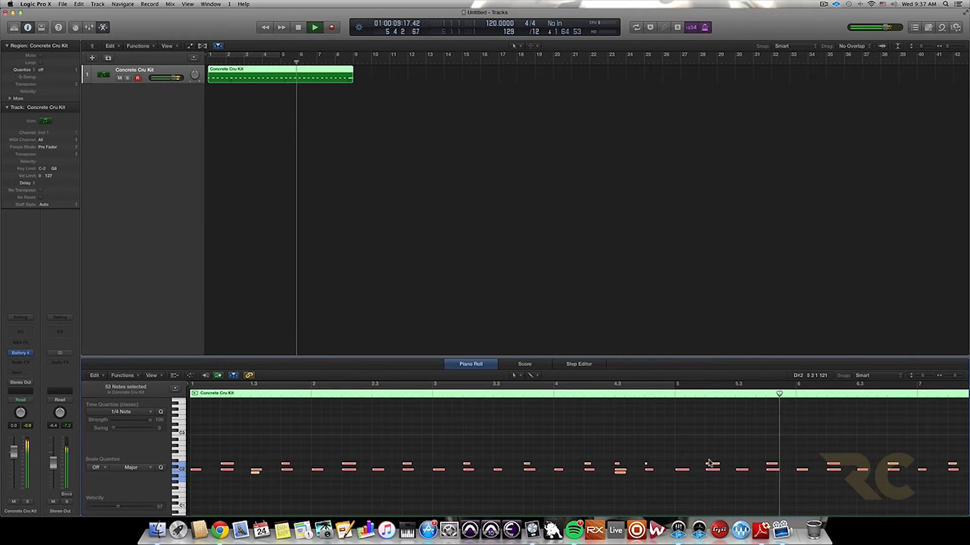
{"action": "left_click", "coordinate": [645, 451]}
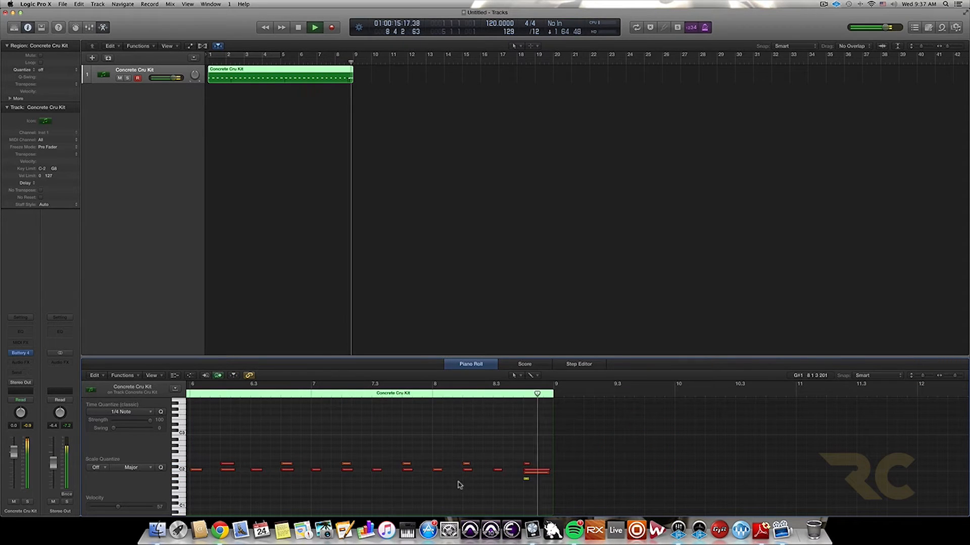
{"action": "key", "text": "space"}
{"action": "scroll", "coordinate": [512, 465], "scroll_direction": "left", "scroll_amount": 10}
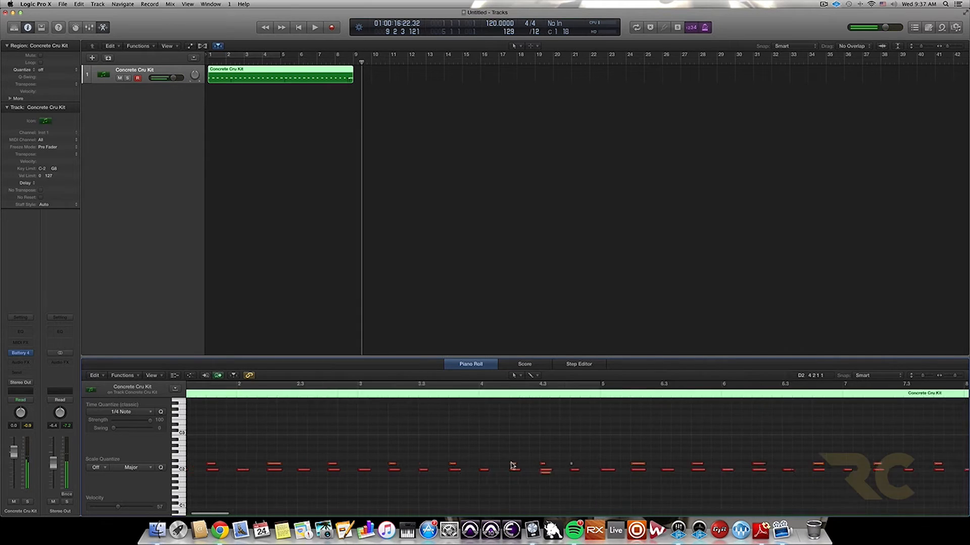
Examine the low B1 note at bar 1 beat 3, then play the region from the project start to hear it.
{"action": "scroll", "coordinate": [513, 466], "scroll_direction": "left", "scroll_amount": 5}
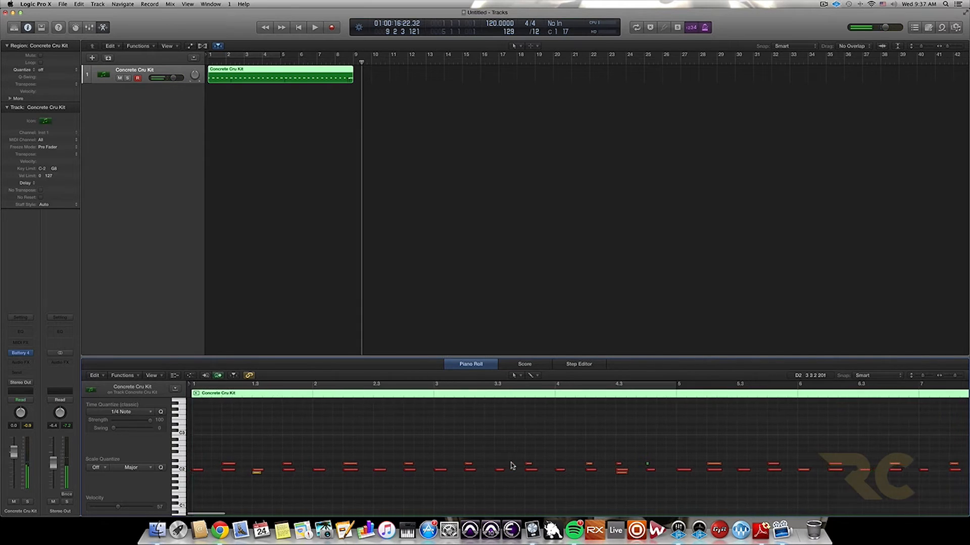
{"action": "left_click", "coordinate": [255, 475]}
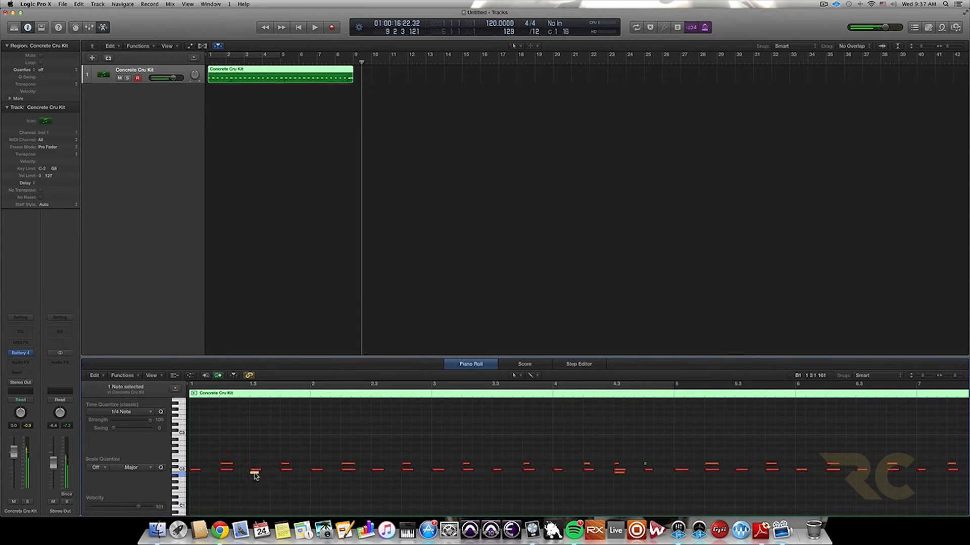
{"action": "left_click", "coordinate": [255, 475]}
{"action": "scroll", "coordinate": [351, 473], "scroll_direction": "left", "scroll_amount": 3}
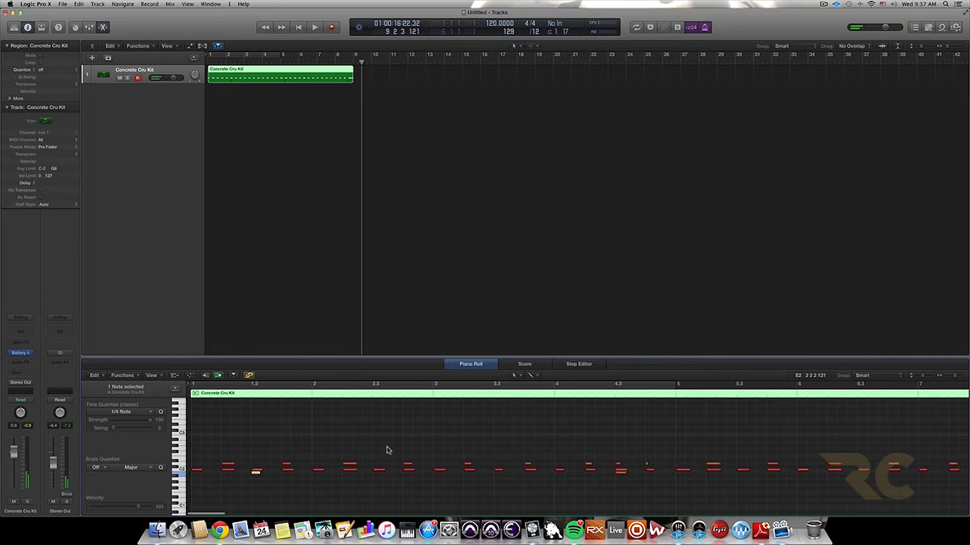
{"action": "key", "text": "Return"}
{"action": "key", "text": "space"}
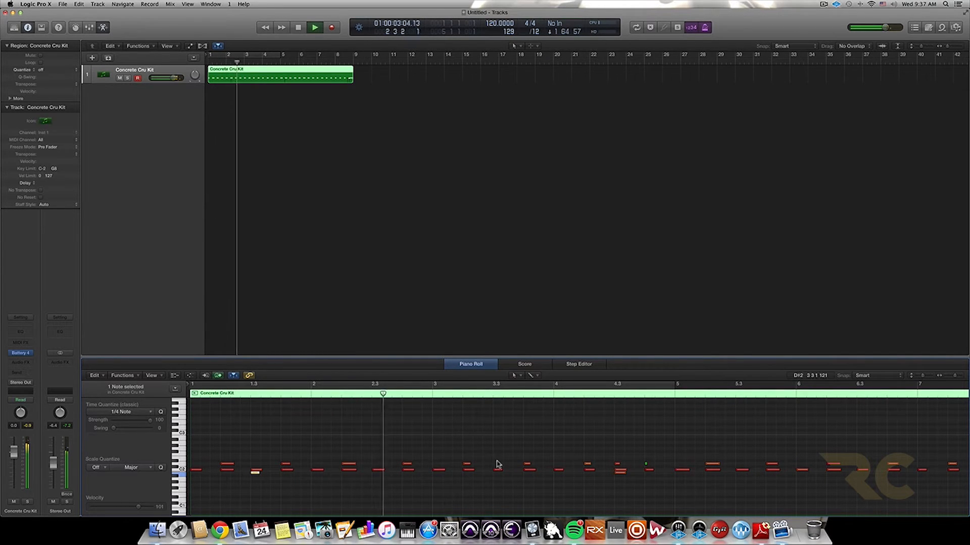
{"action": "key", "text": "space"}
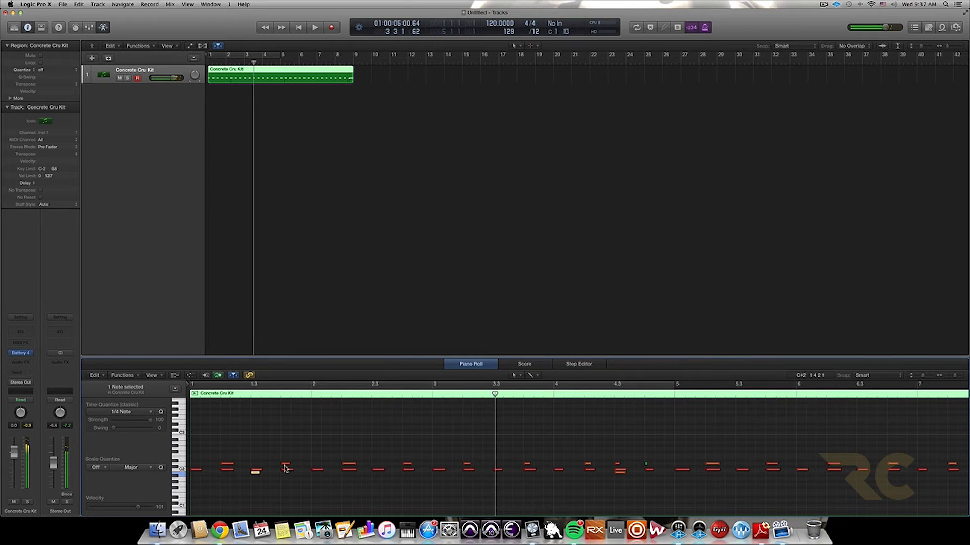
Copy the B1 note from bar 1 beat 3 to bar 3 beat 3 and play the region from the start.
{"action": "left_click_drag", "start_coordinate": [255, 476], "coordinate": [467, 475]}
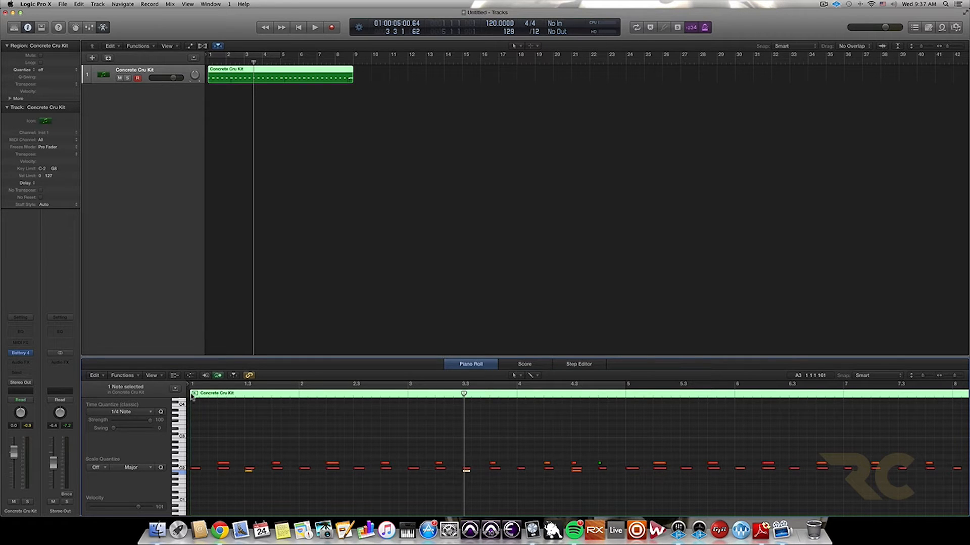
{"action": "key", "text": "Return"}
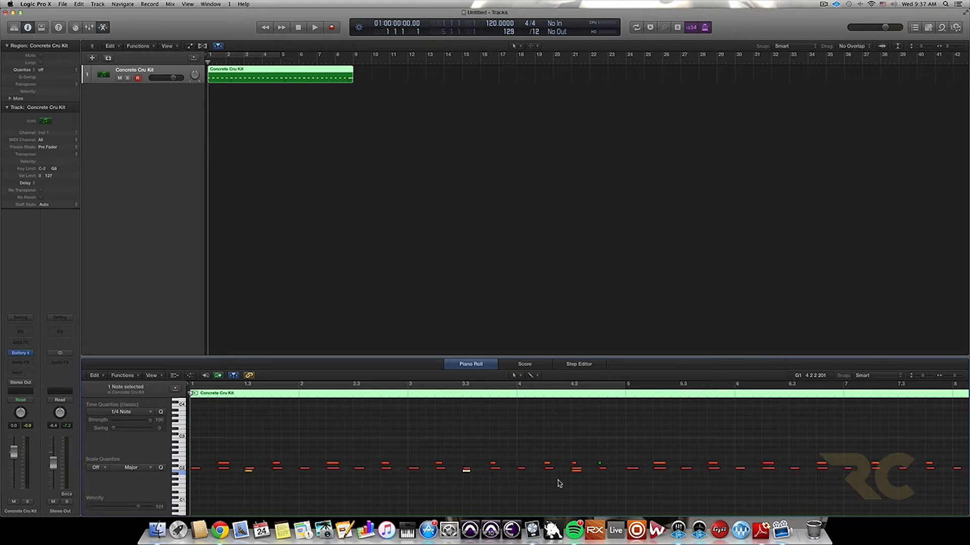
{"action": "key", "text": "space"}
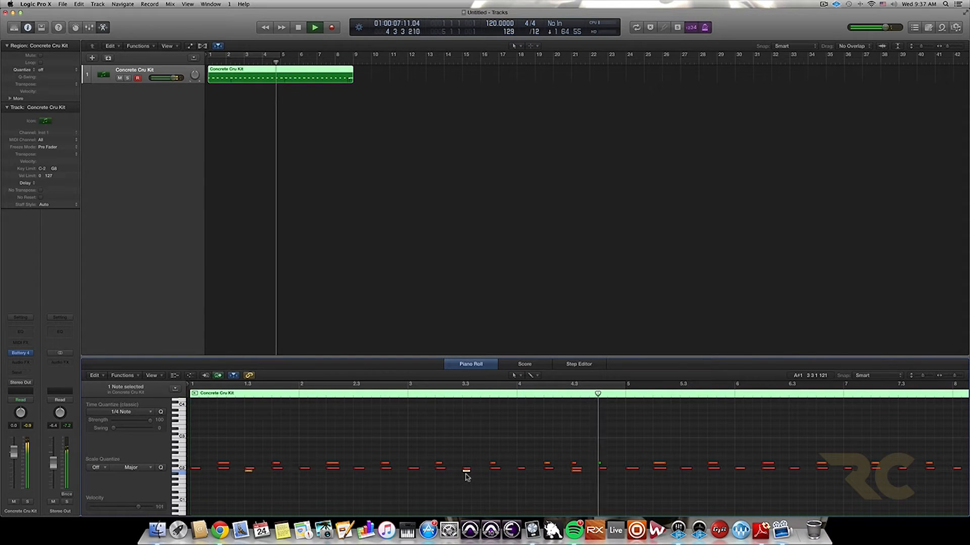
{"action": "key", "text": "space"}
Delete the B1 note at bar 4 beat 3 and copy the one at bar 3 beat 3 to bar 5 beat 3.
{"action": "left_click", "coordinate": [576, 471]}
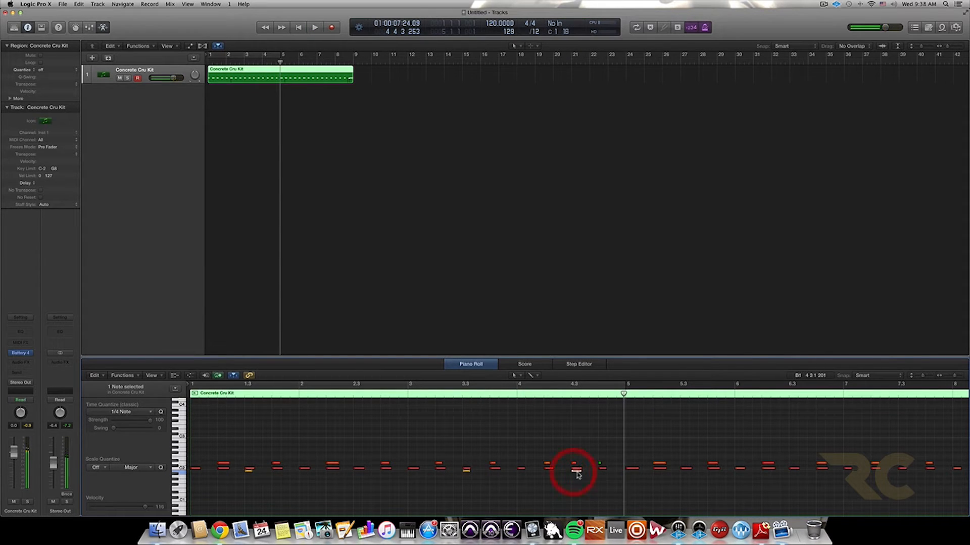
{"action": "left_click", "coordinate": [467, 471]}
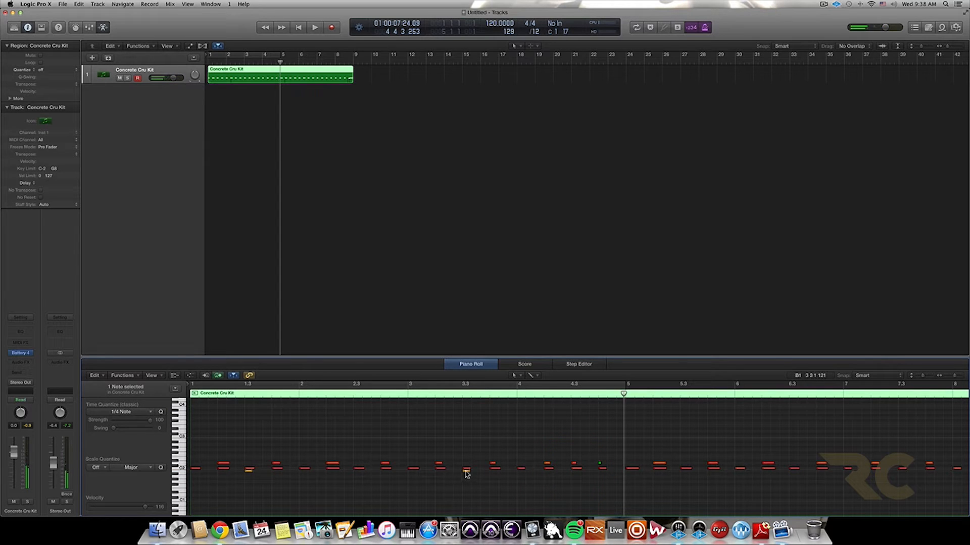
{"action": "mouse_move", "coordinate": [465, 471]}
{"action": "left_click_drag", "start_coordinate": [466, 473], "coordinate": [678, 473]}
Play the edited drum region back from the project start to check the copied notes.
{"action": "key", "text": "Return"}
{"action": "key", "text": "space"}
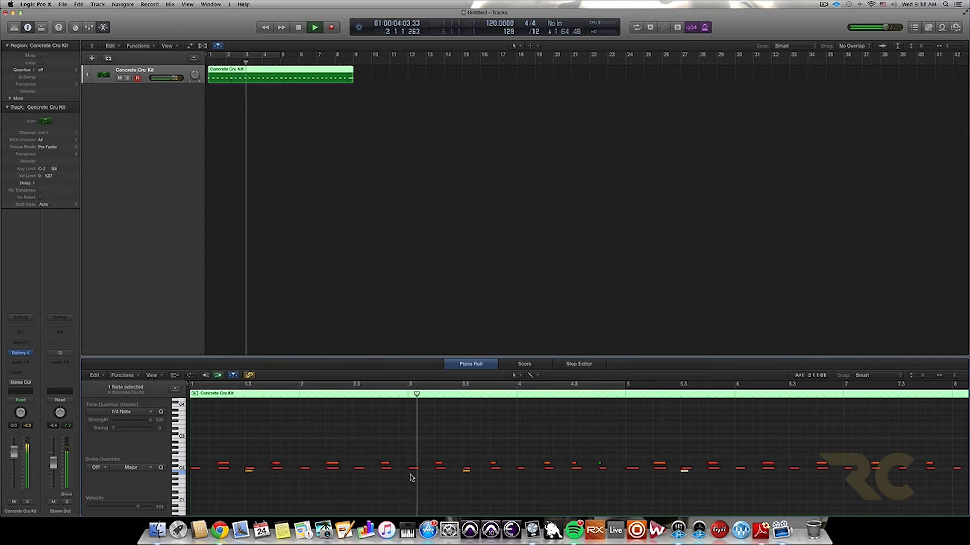
{"action": "key", "text": "space"}
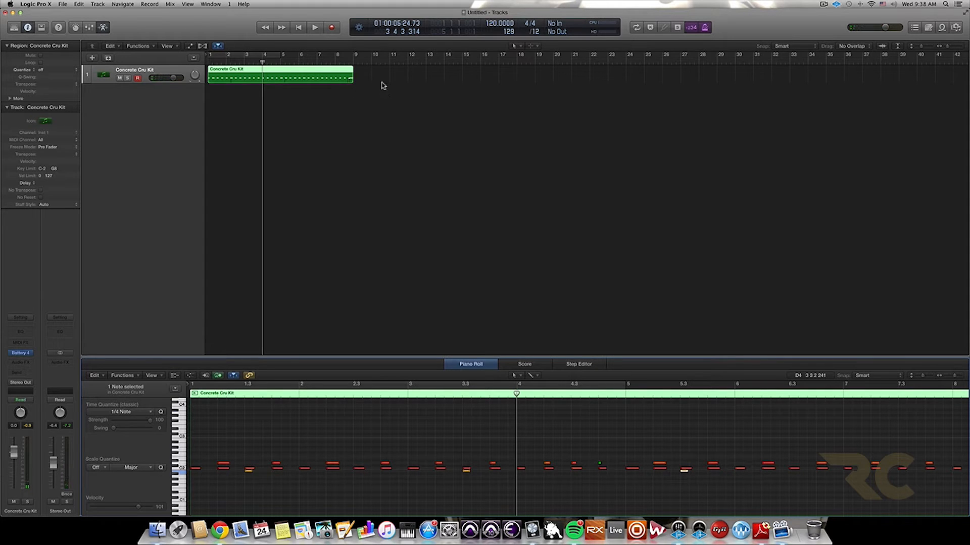
Open the project's recording settings and set overlapping MIDI recordings in Cycle mode to Merge.
{"action": "left_click", "coordinate": [367, 93]}
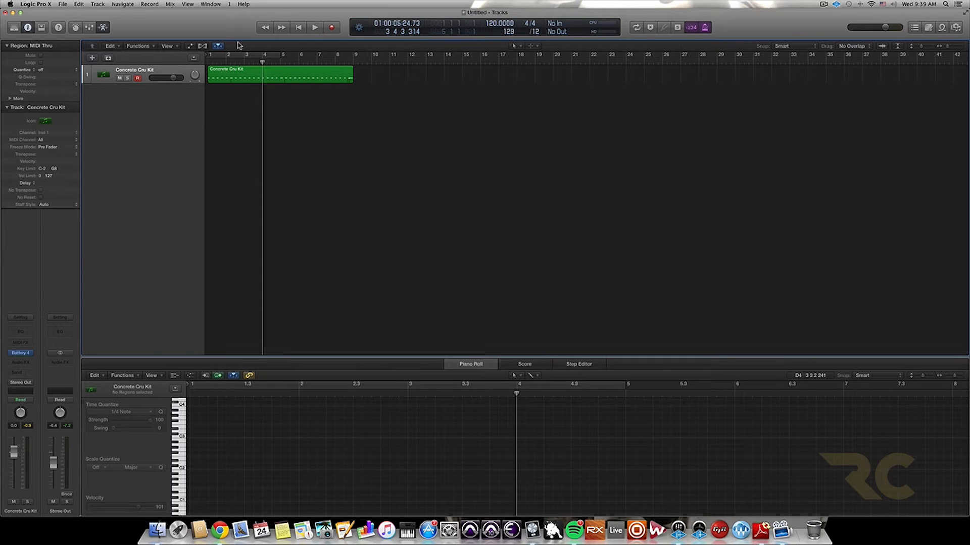
{"action": "left_click", "coordinate": [333, 28]}
{"action": "right_click", "coordinate": [333, 29]}
{"action": "left_click", "coordinate": [367, 72]}
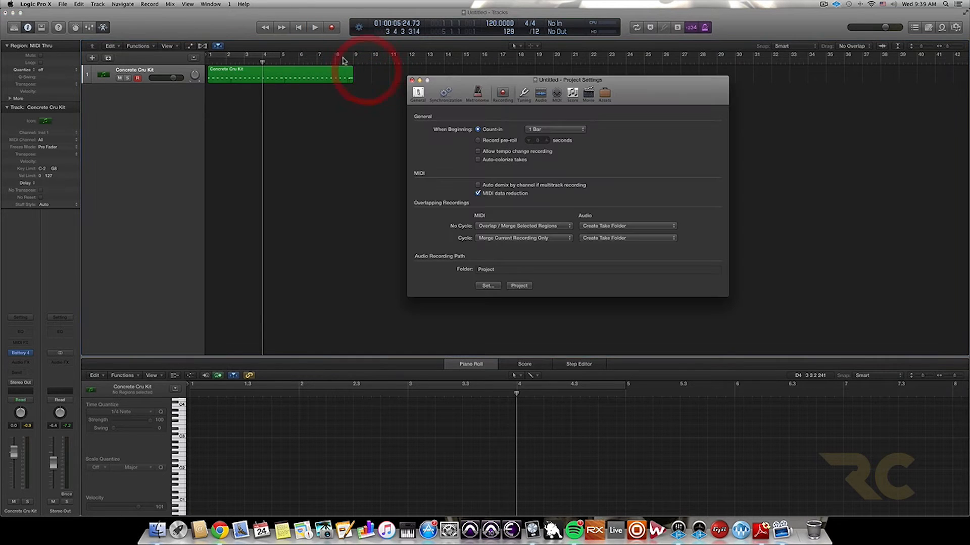
{"action": "left_click", "coordinate": [521, 244]}
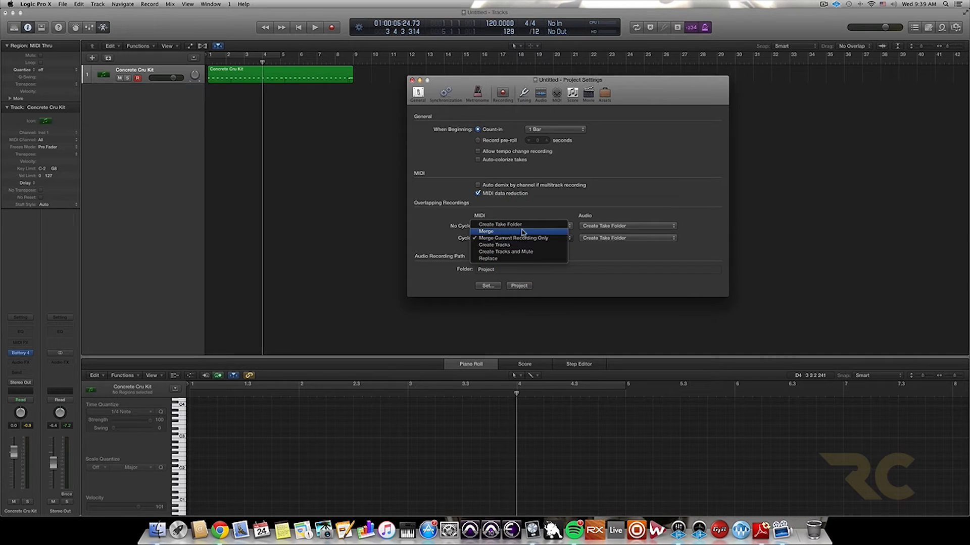
{"action": "left_click", "coordinate": [523, 225]}
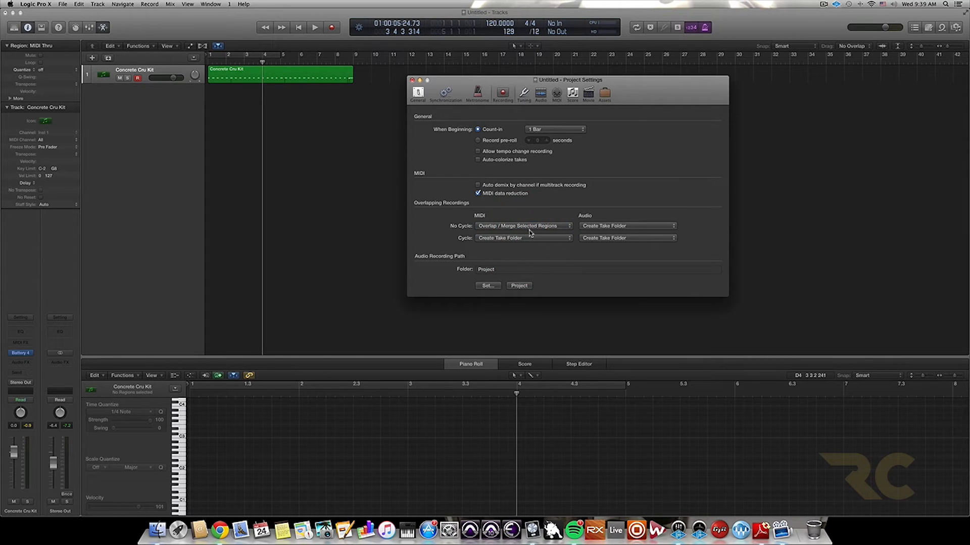
{"action": "left_click", "coordinate": [524, 238]}
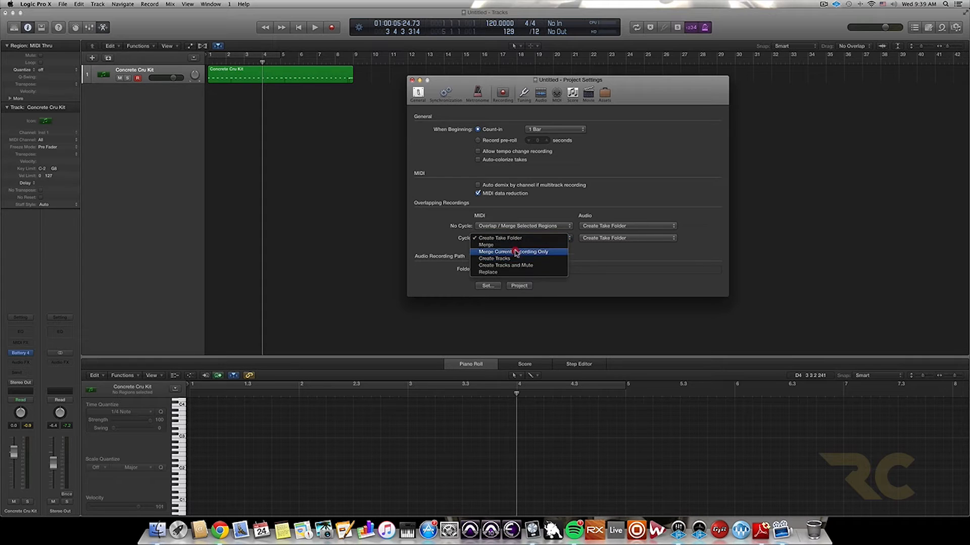
{"action": "left_click", "coordinate": [489, 245]}
Set overlapping MIDI recordings without Cycle to Overlap / Merge Selected Regions and close the project settings.
{"action": "left_click", "coordinate": [495, 226]}
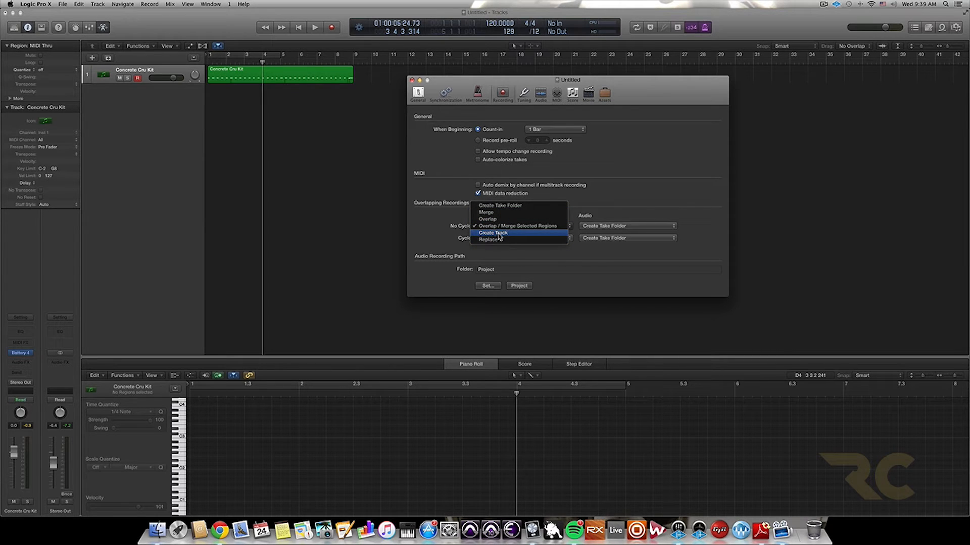
{"action": "left_click", "coordinate": [499, 206]}
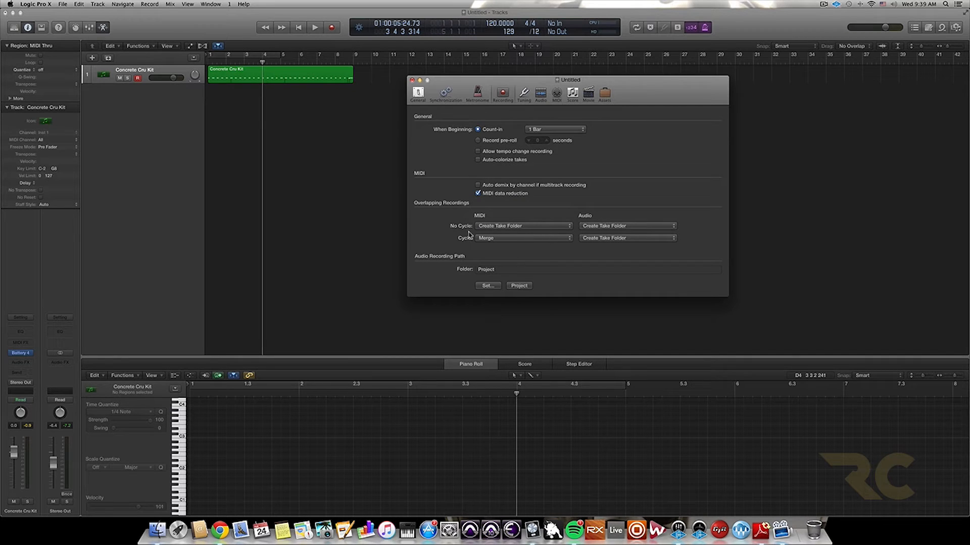
{"action": "left_click", "coordinate": [500, 228]}
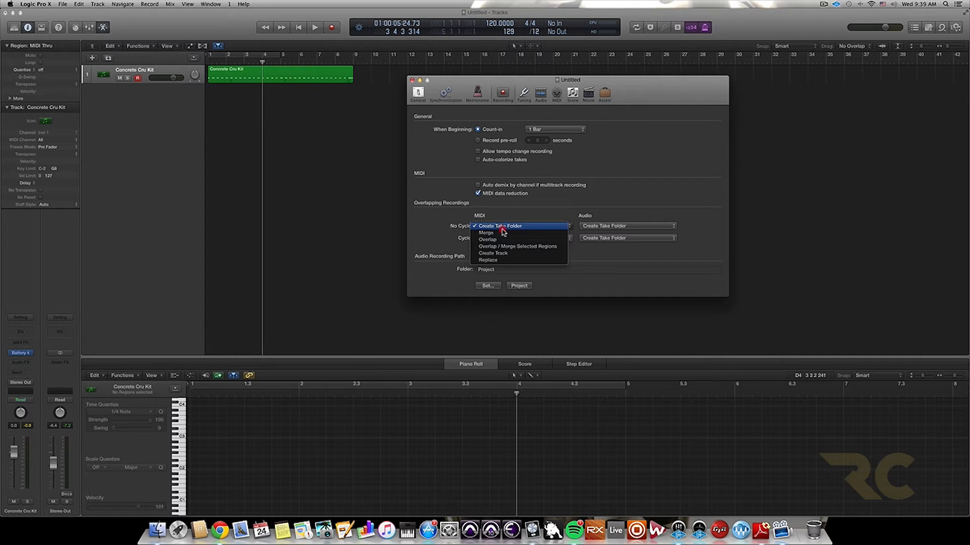
{"action": "left_click", "coordinate": [540, 247]}
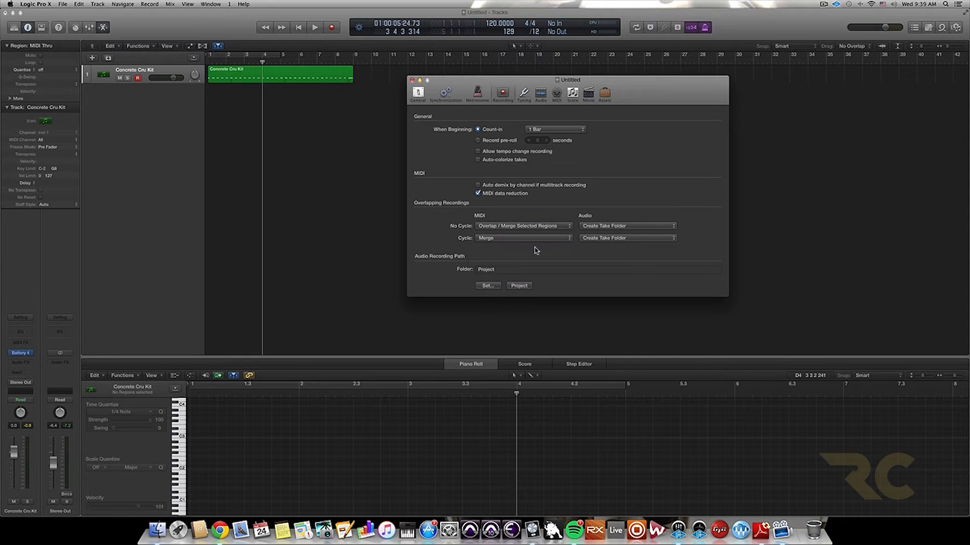
{"action": "left_click", "coordinate": [411, 80]}
Select the Concrete Cru Kit region and record a second drum part over it from bar 1 through bar 8.
{"action": "left_click", "coordinate": [316, 76]}
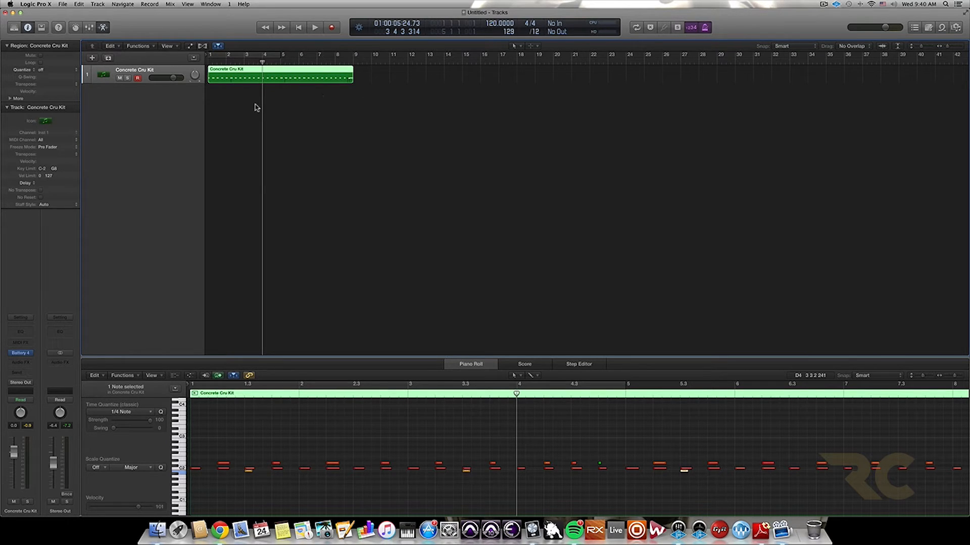
{"action": "left_click", "coordinate": [206, 62]}
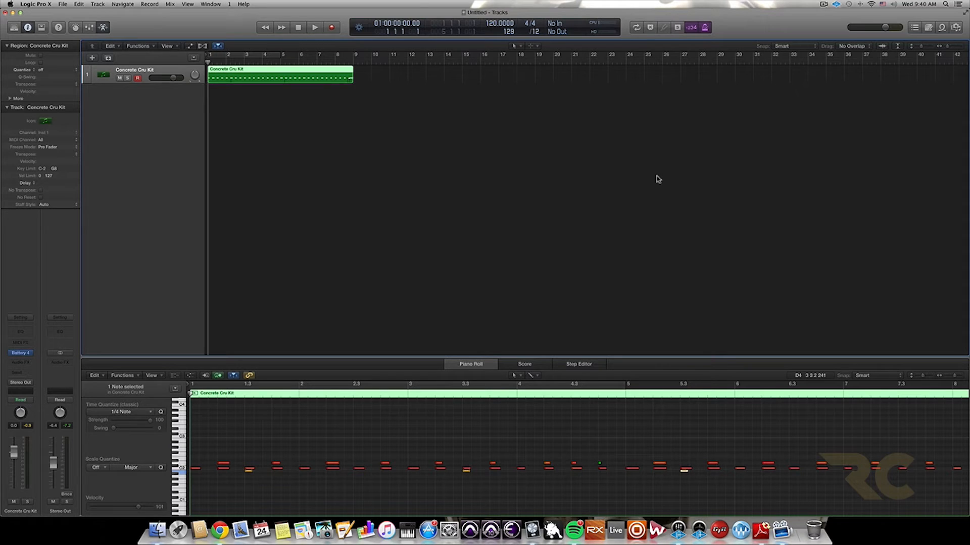
{"action": "key", "text": "space"}
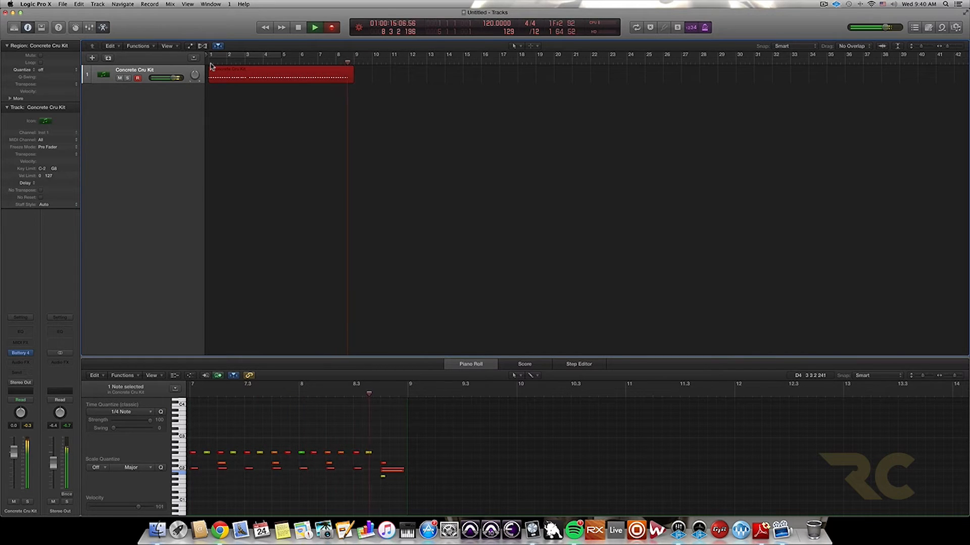
{"action": "key", "text": "space"}
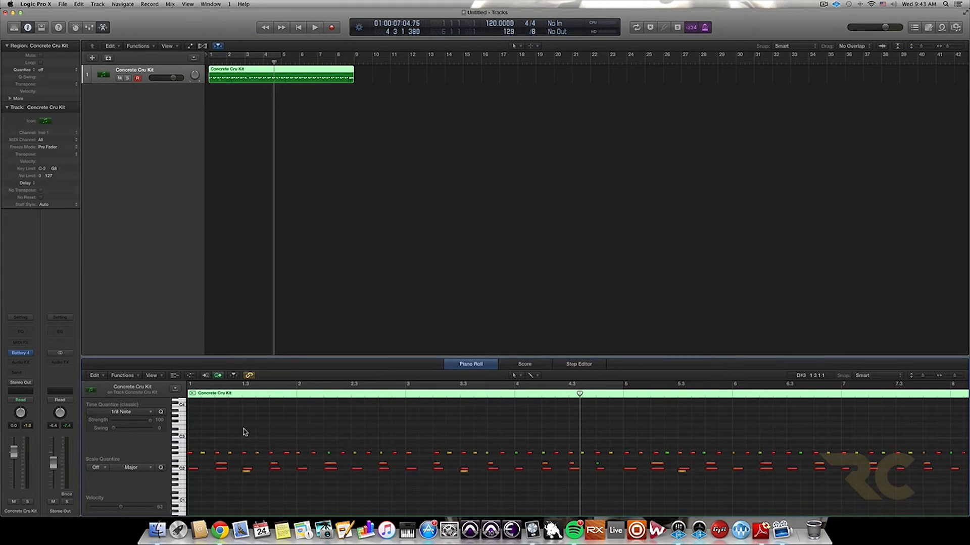
Select all notes in the newly recorded upper row and apply the 1/8 Note time quantize to them.
{"action": "scroll", "coordinate": [242, 431], "scroll_direction": "left", "scroll_amount": 1}
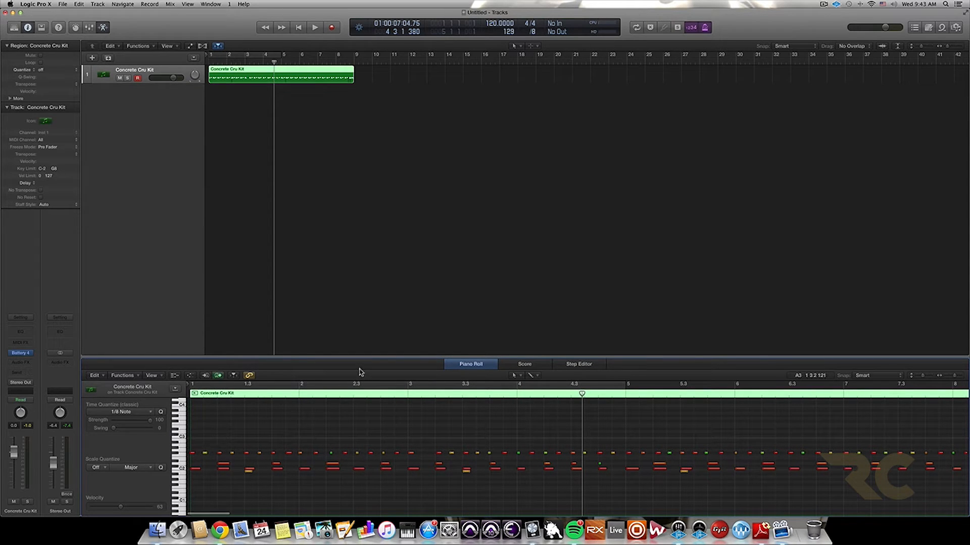
{"action": "left_click", "coordinate": [148, 412]}
{"action": "left_click", "coordinate": [129, 452]}
{"action": "scroll", "coordinate": [177, 455], "scroll_direction": "left", "scroll_amount": 1}
{"action": "left_click", "coordinate": [177, 456]}
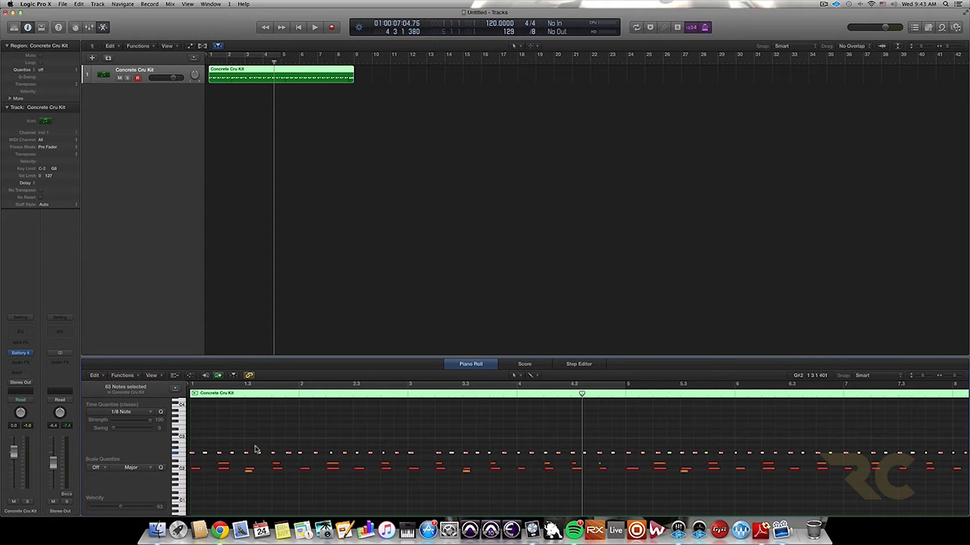
{"action": "left_click", "coordinate": [160, 412]}
Play the drum region twice from the project start to check the timing of the 1/8-quantized notes.
{"action": "key", "text": "Return"}
{"action": "key", "text": "space"}
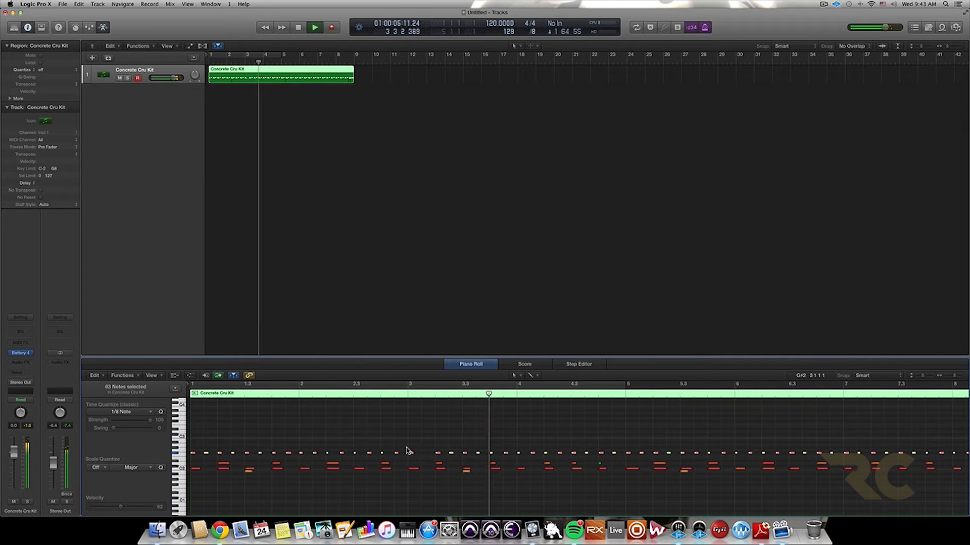
{"action": "key", "text": "space"}
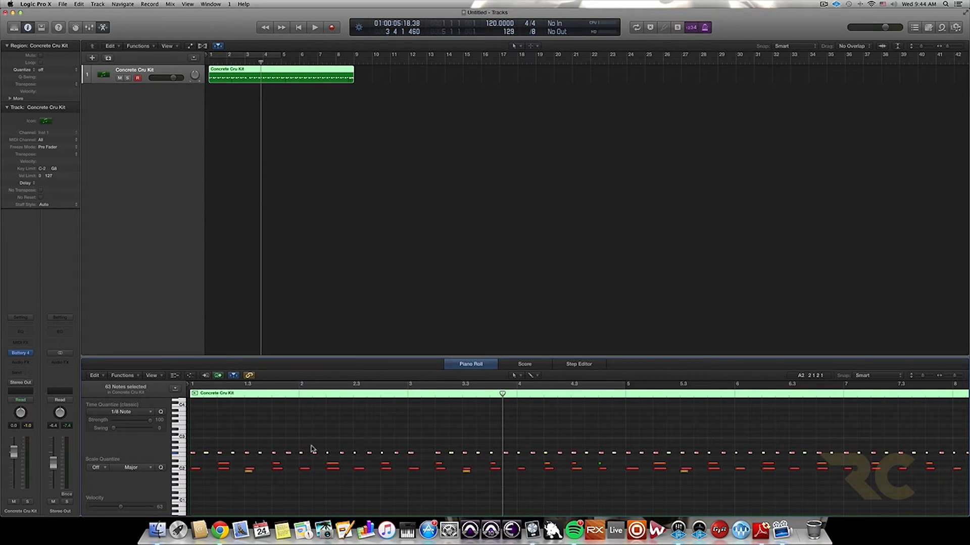
{"action": "key", "text": "Return"}
{"action": "key", "text": "space"}
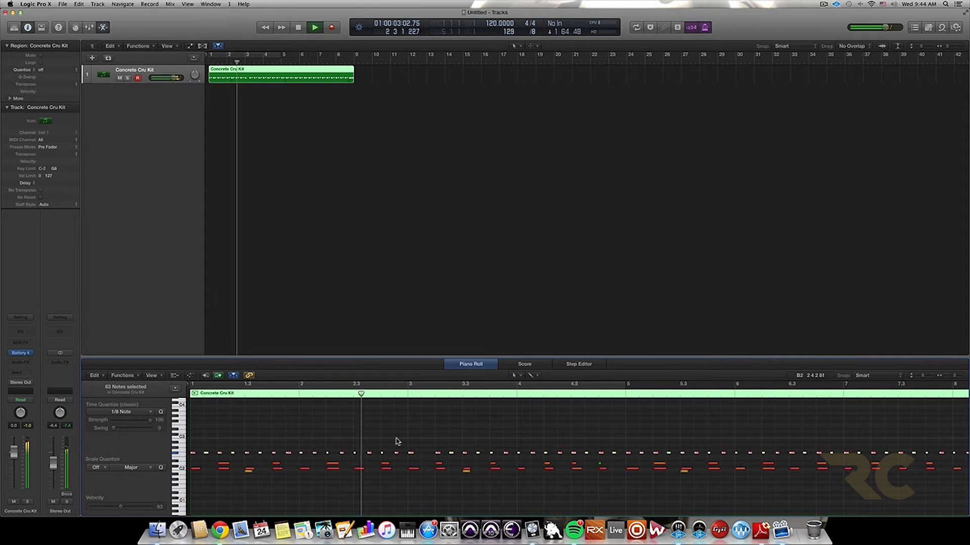
{"action": "key", "text": "space"}
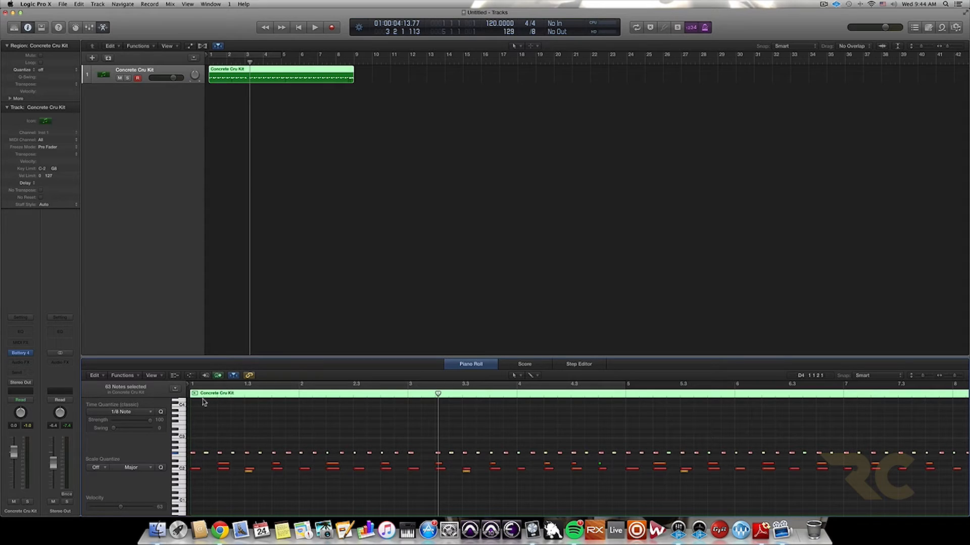
{"action": "left_click", "coordinate": [141, 412]}
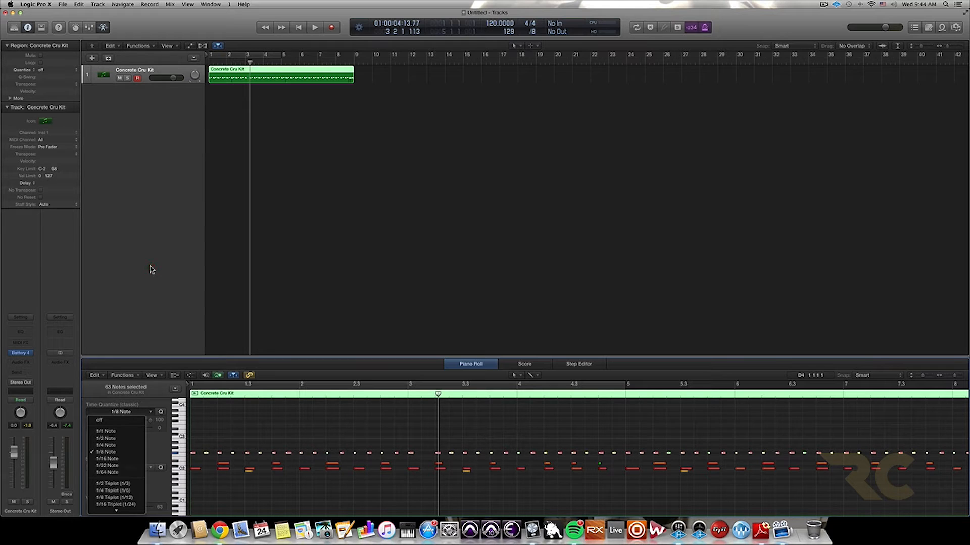
{"action": "left_click", "coordinate": [302, 248]}
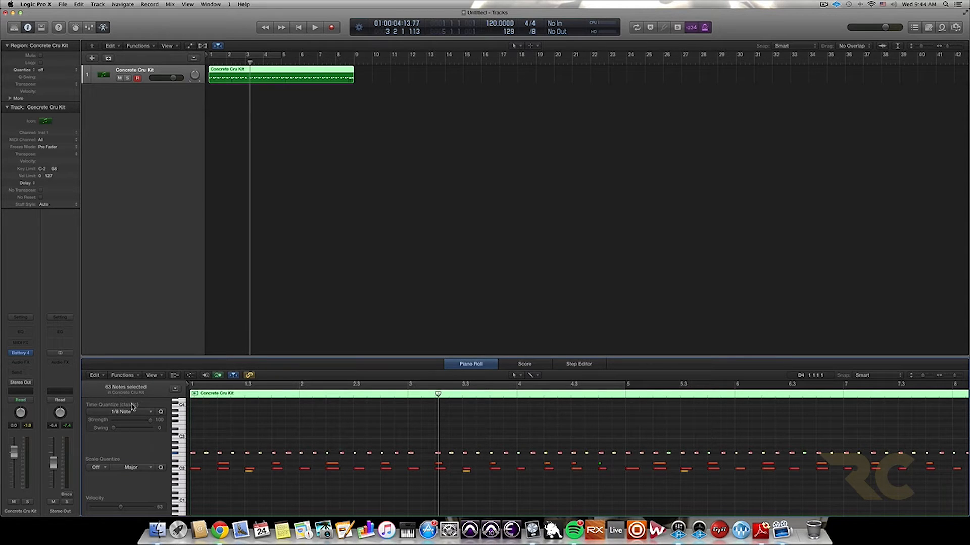
{"action": "left_click", "coordinate": [236, 297]}
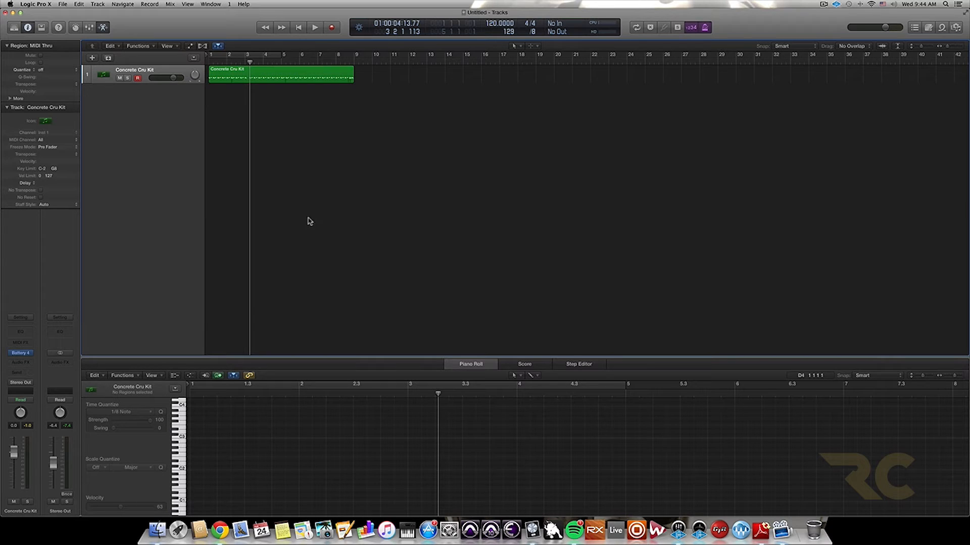
{"action": "left_click", "coordinate": [309, 80]}
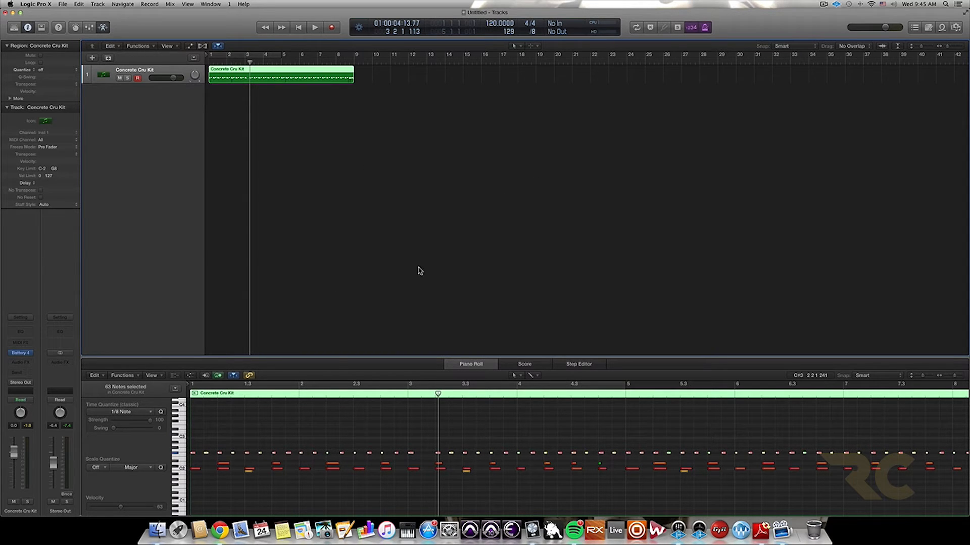
Review the triplet and swing values offered for the piano roll's time quantize, leaving the setting unchanged.
{"action": "left_click", "coordinate": [127, 412]}
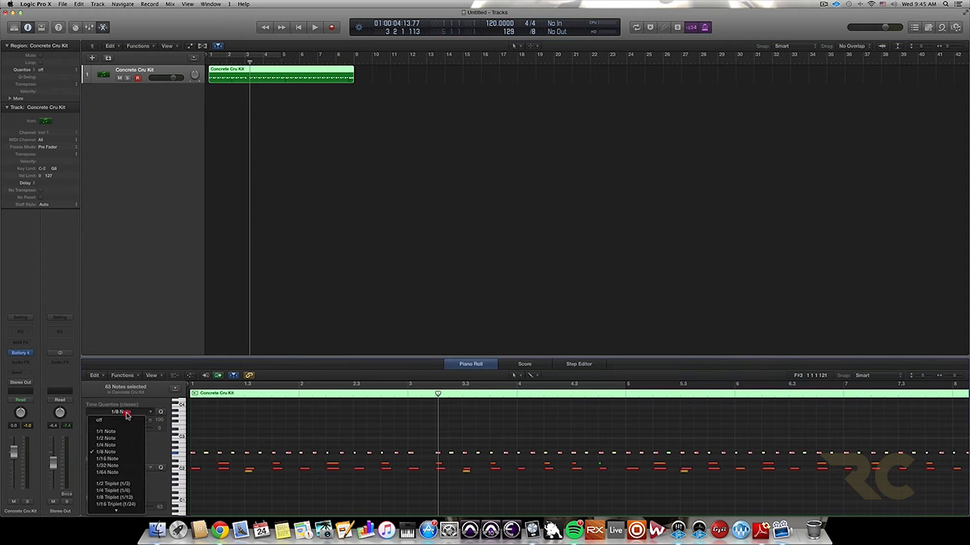
{"action": "scroll", "coordinate": [129, 484], "scroll_direction": "down", "scroll_amount": 5}
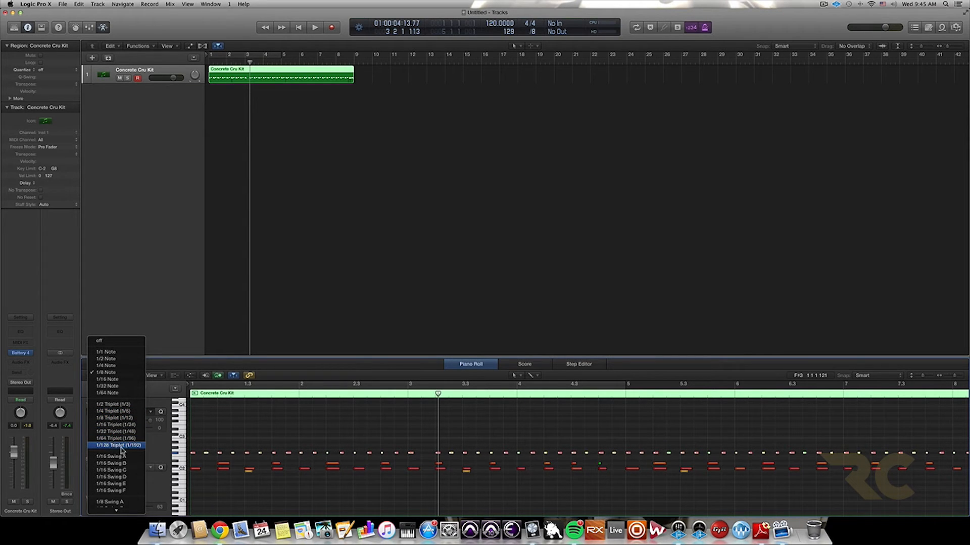
{"action": "left_click", "coordinate": [262, 443]}
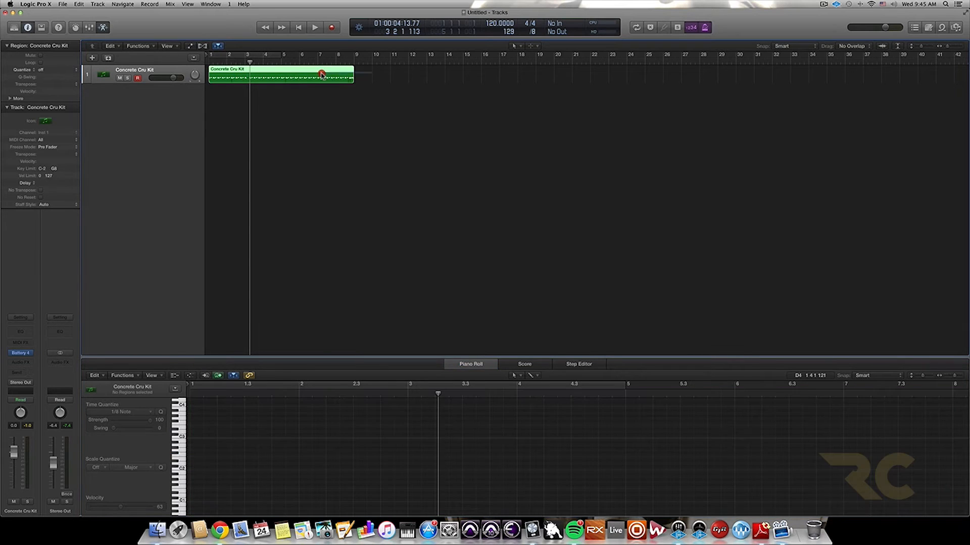
Delete the existing Concrete Cru Kit region and record a new drum part through bar 8.
{"action": "key", "text": "Delete"}
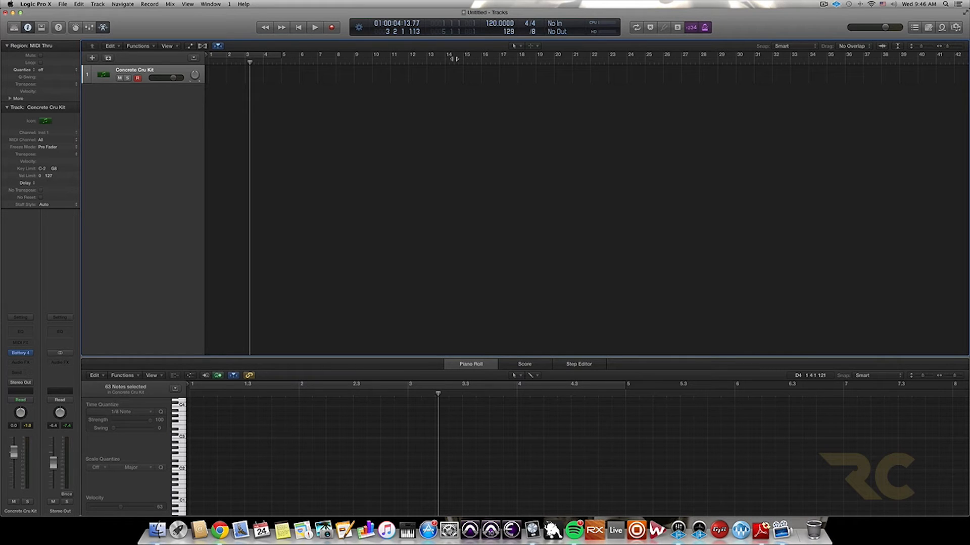
{"action": "key", "text": "space"}
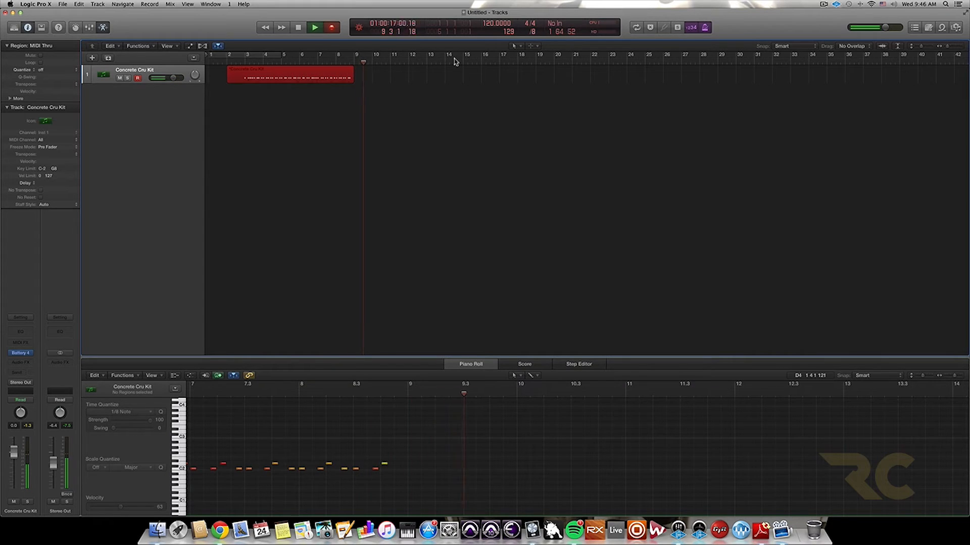
{"action": "key", "text": "space"}
Trim the new region to four bars starting at bar 1 and nudge its first note onto the region's start.
{"action": "left_click_drag", "start_coordinate": [352, 79], "coordinate": [236, 70]}
{"action": "scroll", "coordinate": [228, 70], "scroll_direction": "left", "scroll_amount": 1}
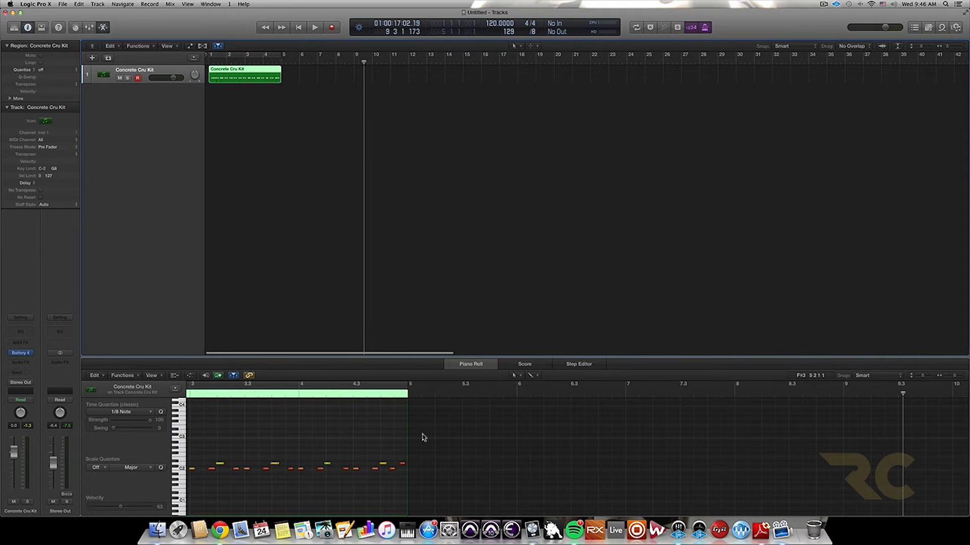
{"action": "scroll", "coordinate": [353, 427], "scroll_direction": "left", "scroll_amount": 5}
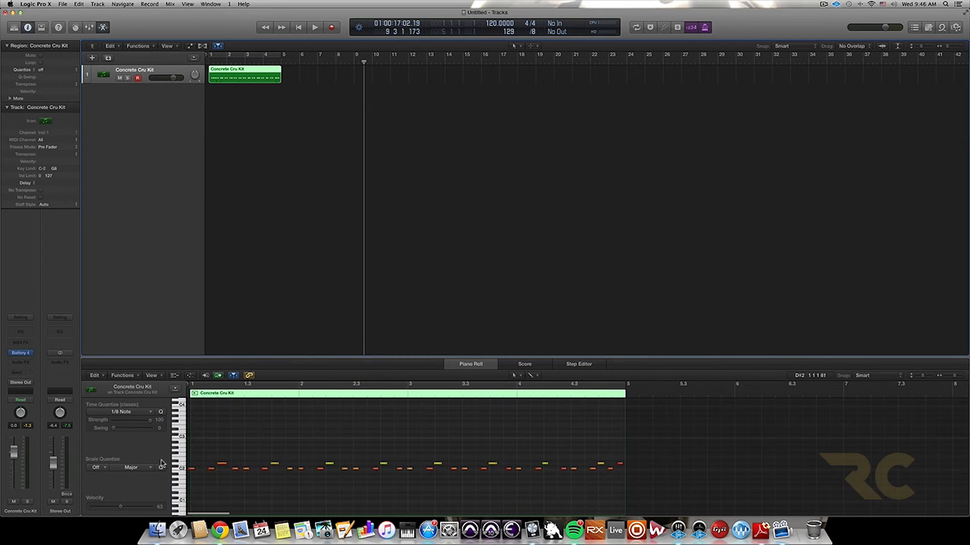
{"action": "left_click", "coordinate": [193, 470]}
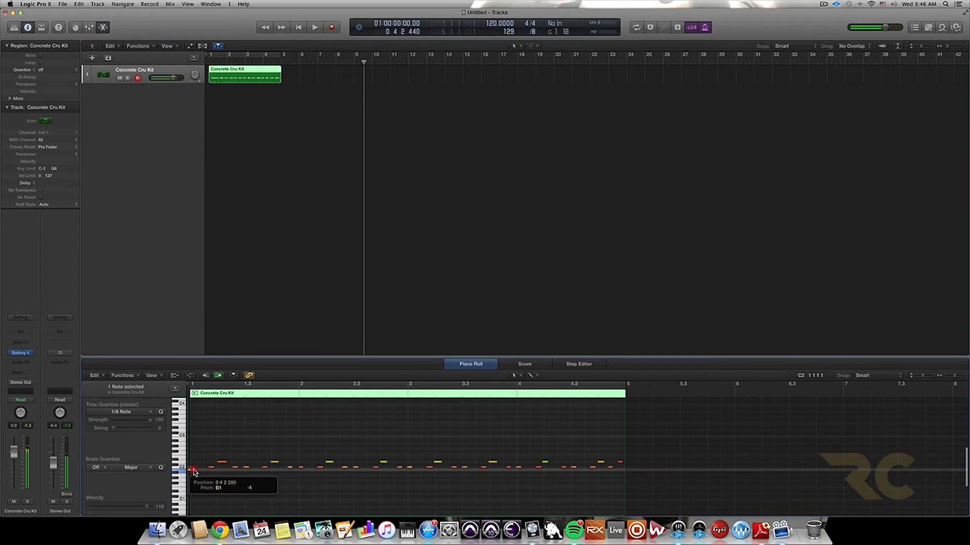
{"action": "left_click_drag", "start_coordinate": [196, 469], "coordinate": [197, 468]}
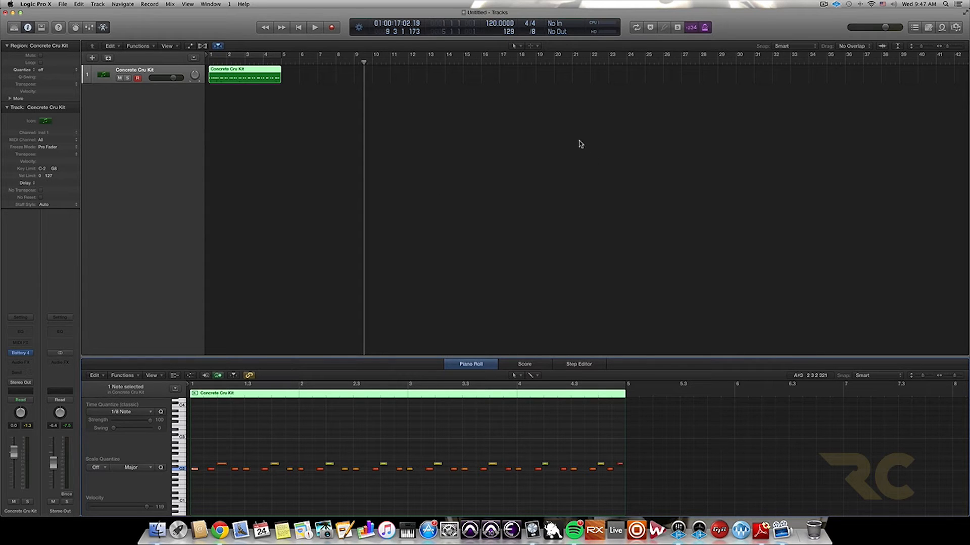
In the control bar customization, try the Beats & Project LCD layout and switch the display back to Custom.
{"action": "left_click", "coordinate": [663, 15]}
{"action": "right_click", "coordinate": [728, 21]}
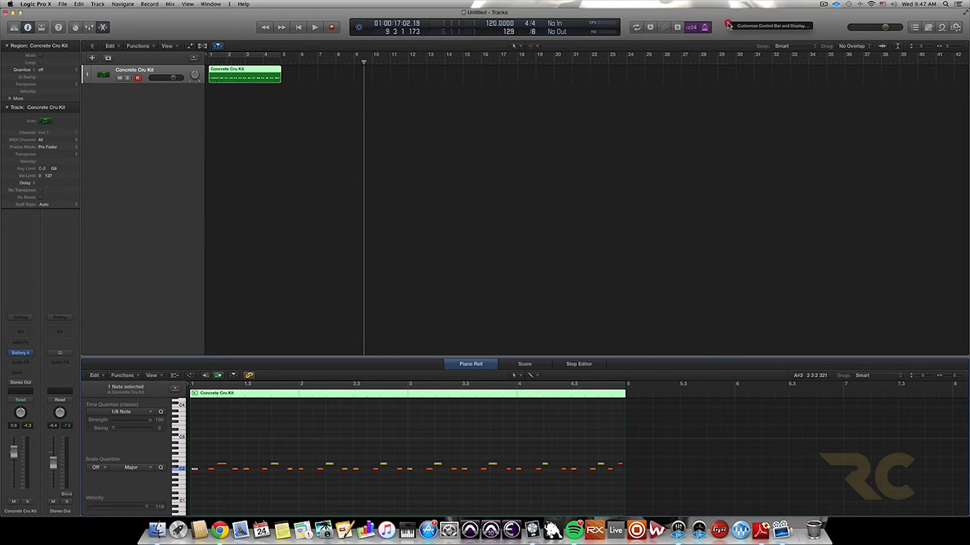
{"action": "left_click", "coordinate": [747, 28]}
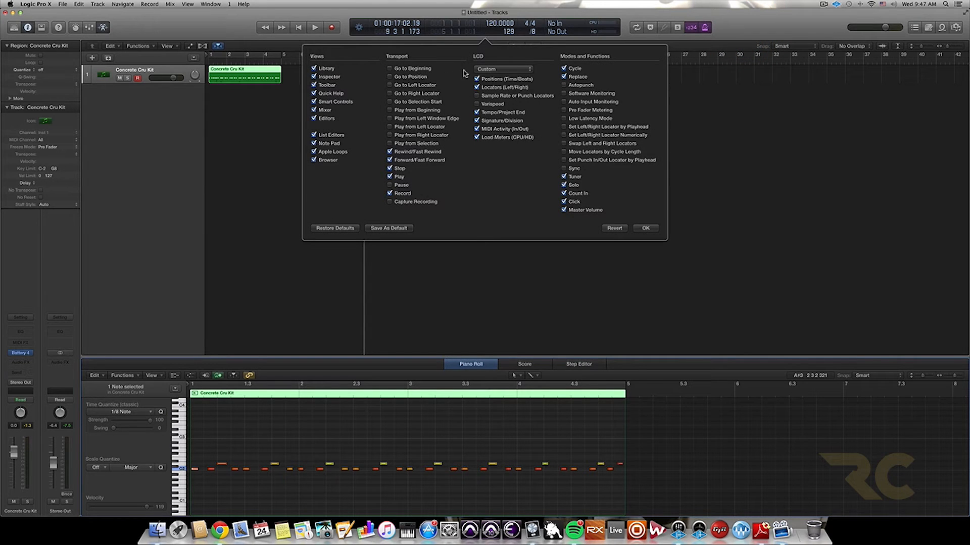
{"action": "left_click", "coordinate": [489, 72]}
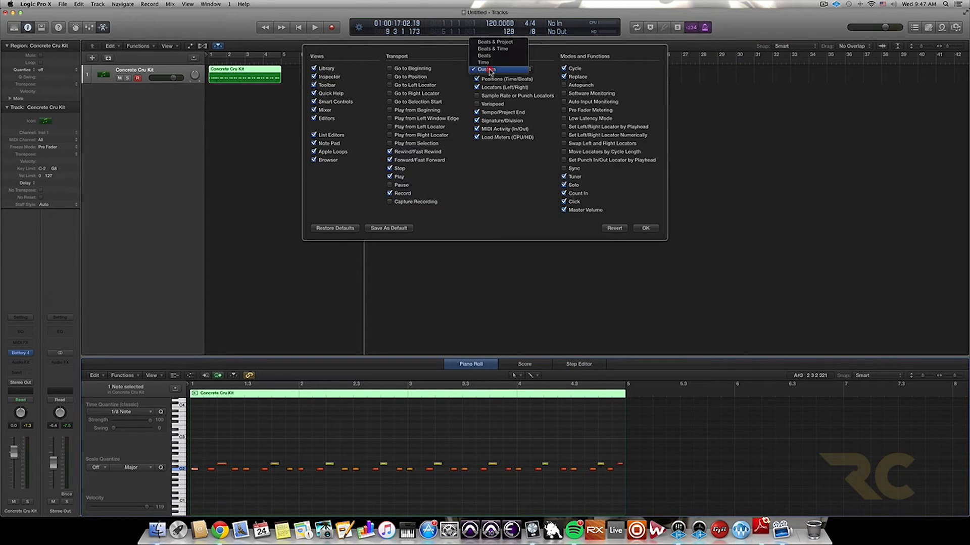
{"action": "left_click", "coordinate": [485, 43]}
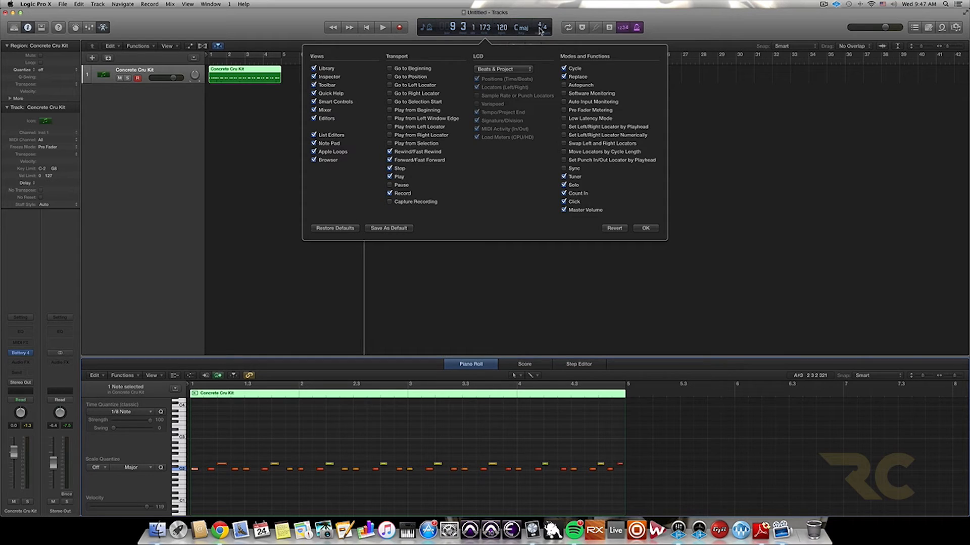
{"action": "left_click", "coordinate": [501, 71]}
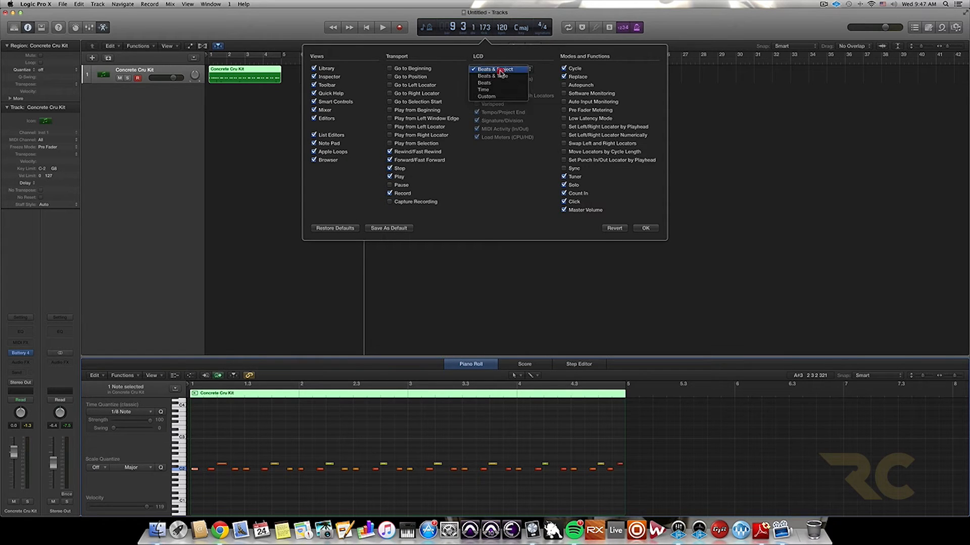
{"action": "left_click", "coordinate": [498, 97]}
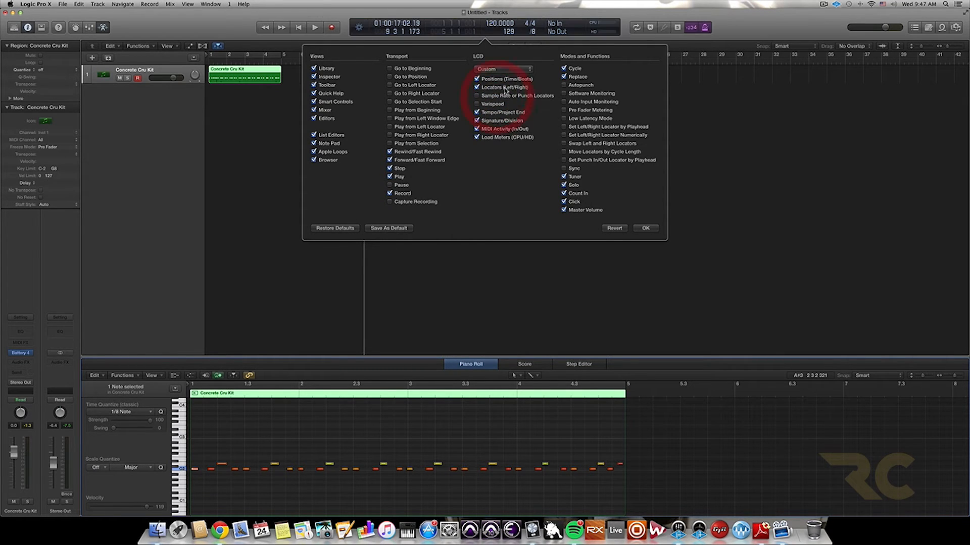
Set the project's division to /12 and quantize all notes in the region to 1/8 Triplet (1/12).
{"action": "left_click", "coordinate": [533, 35]}
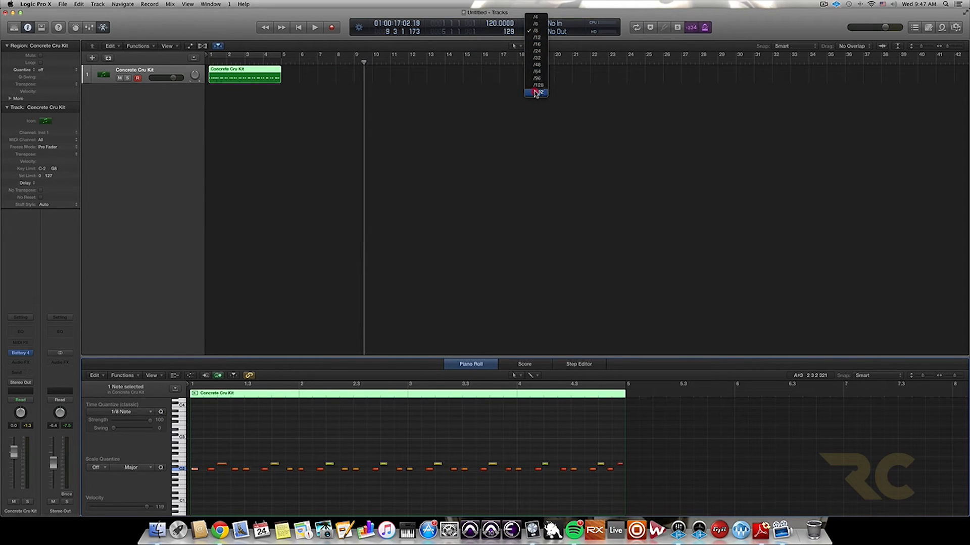
{"action": "left_click", "coordinate": [539, 39]}
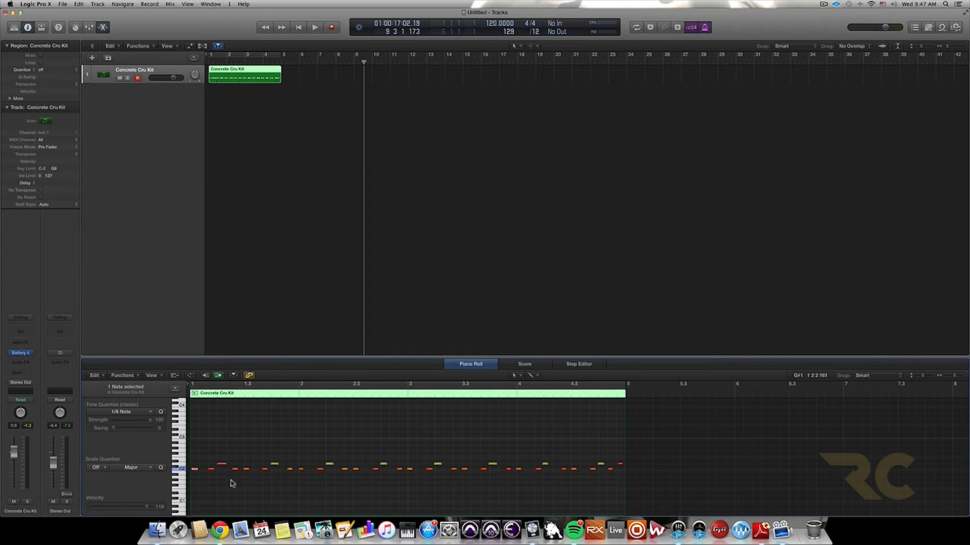
{"action": "left_click", "coordinate": [138, 412]}
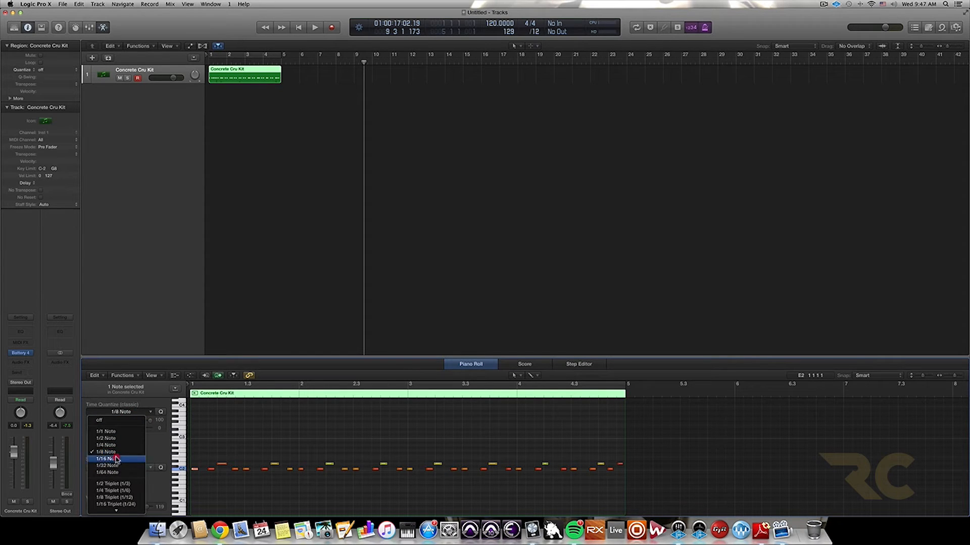
{"action": "mouse_move", "coordinate": [116, 515]}
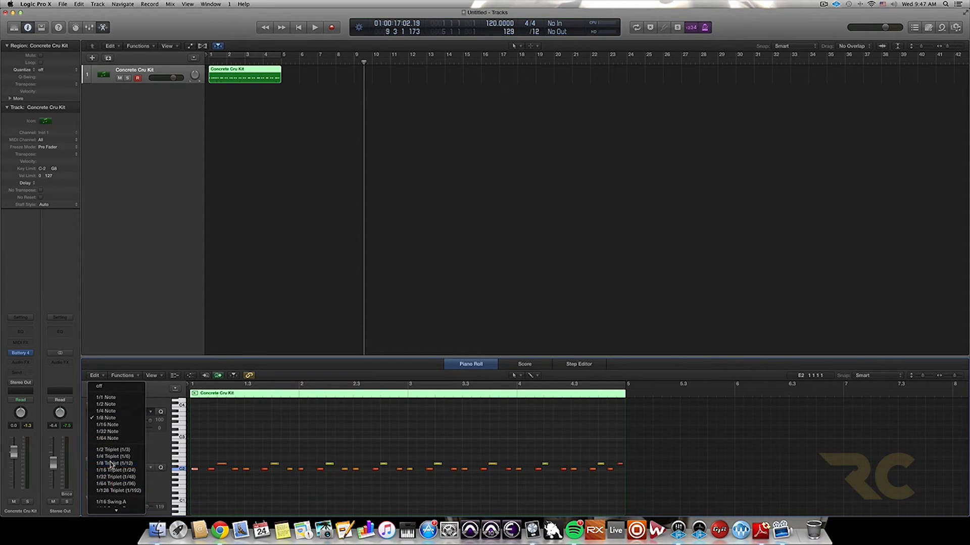
{"action": "left_click", "coordinate": [113, 472]}
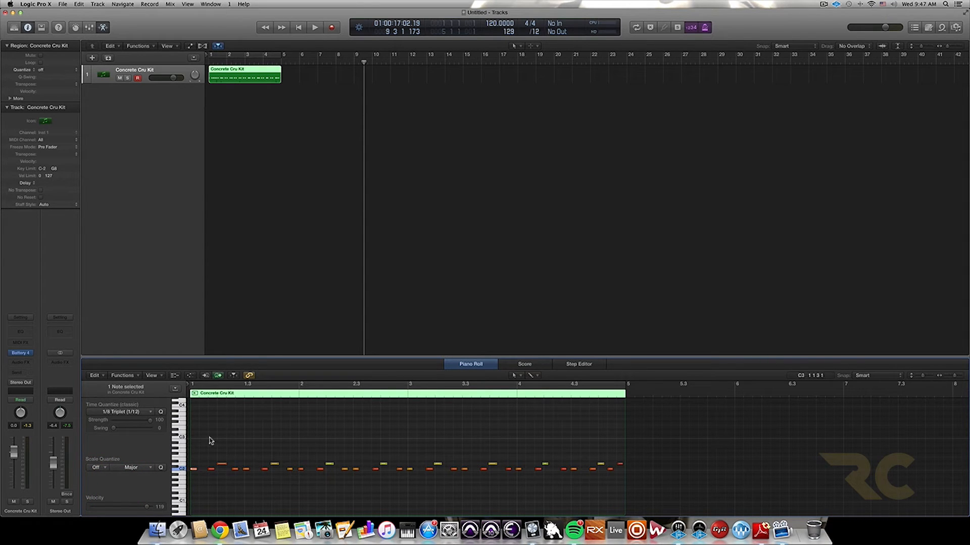
{"action": "key", "text": "super+a"}
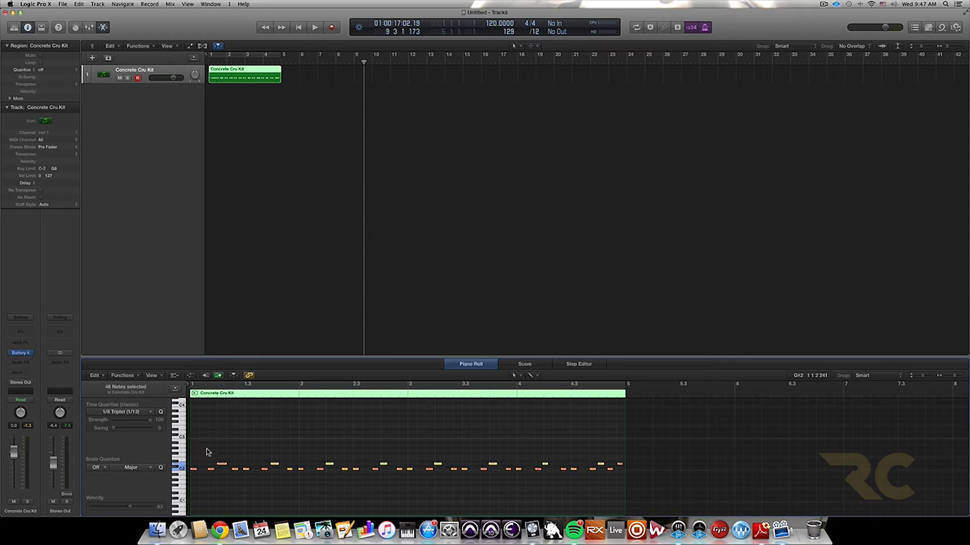
{"action": "left_click", "coordinate": [161, 412]}
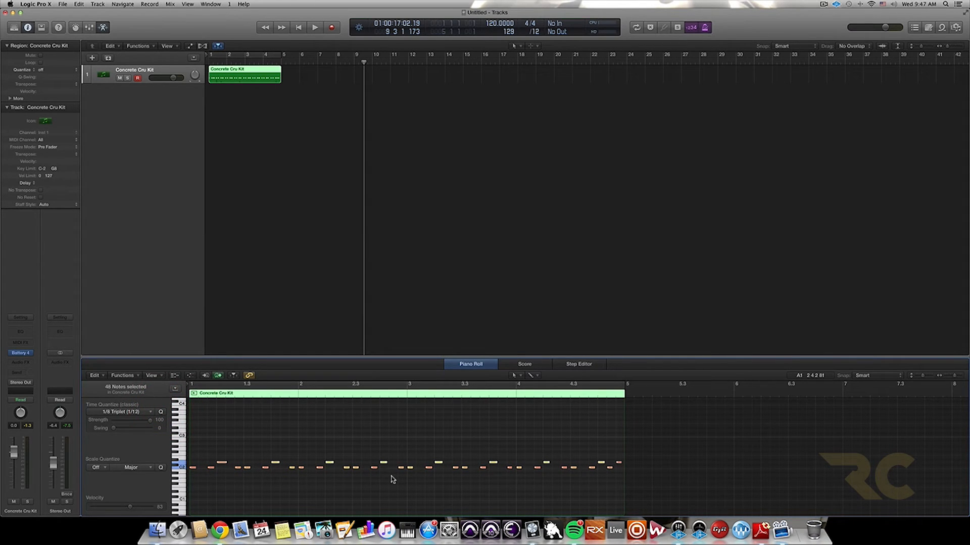
Play the triplet-quantized region from the start, and turn on a cycle over bars 1 to 4 to hear it loop.
{"action": "key", "text": "space"}
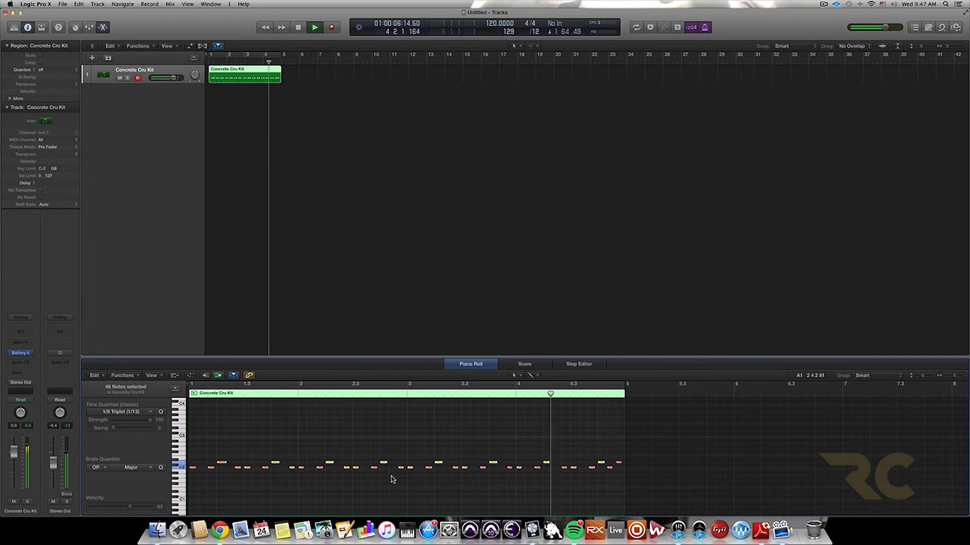
{"action": "key", "text": "space"}
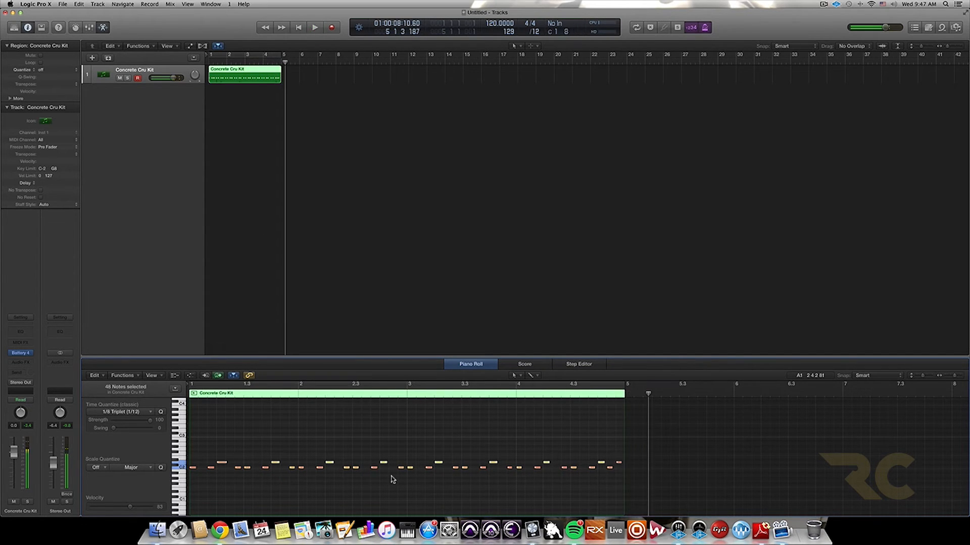
{"action": "left_click", "coordinate": [234, 55]}
{"action": "key", "text": "space"}
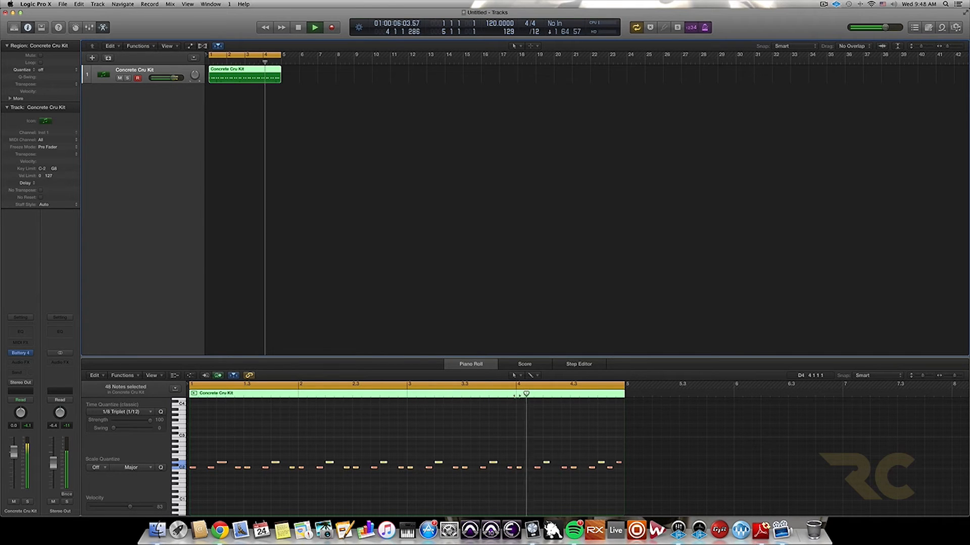
{"action": "key", "text": "space"}
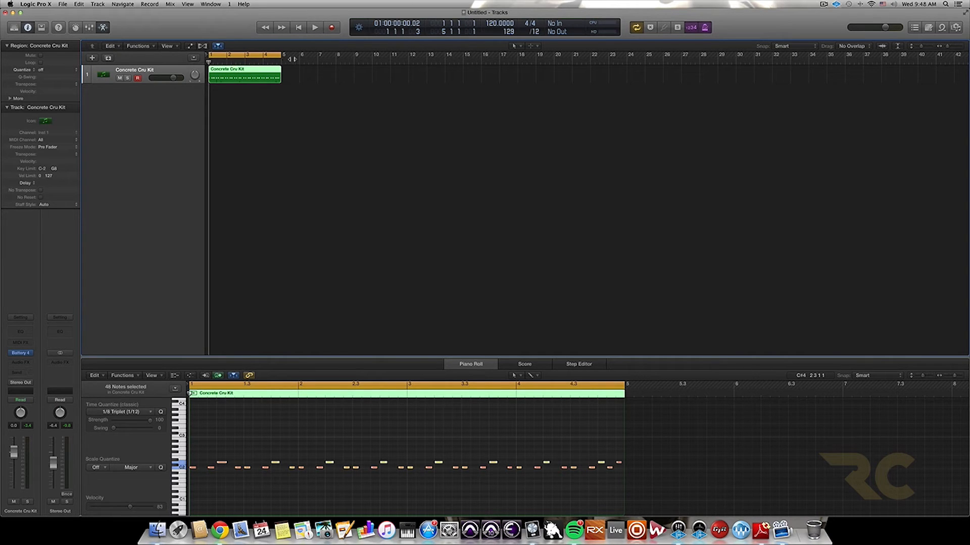
Record a second drum layer over the region while cycling bars 1 to 4.
{"action": "scroll", "coordinate": [313, 80], "scroll_direction": "right", "scroll_amount": 1}
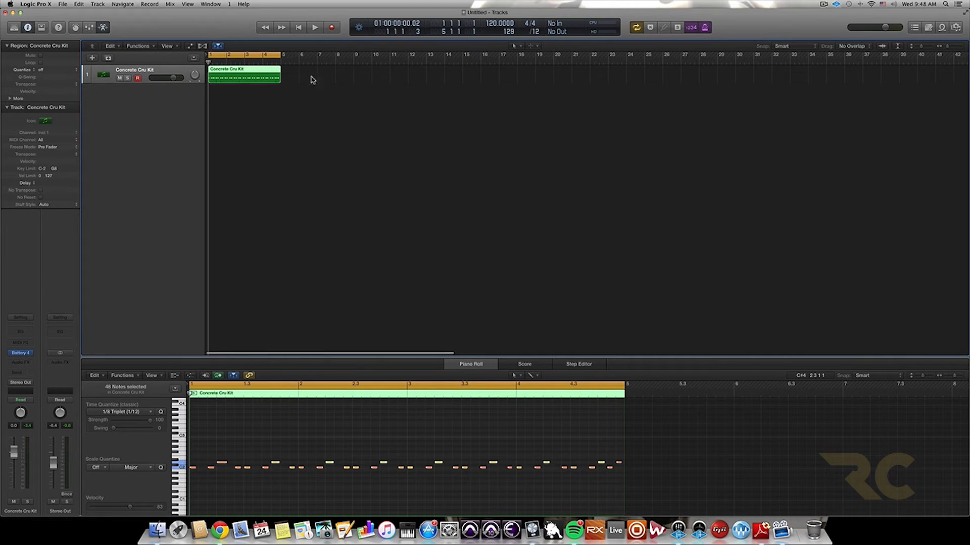
{"action": "left_click", "coordinate": [662, 136]}
{"action": "key", "text": "space"}
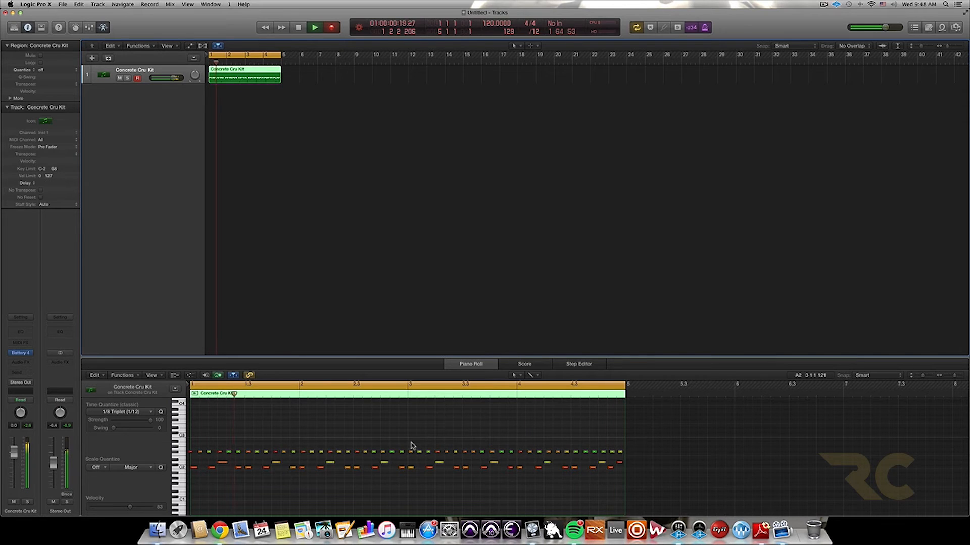
{"action": "left_click", "coordinate": [348, 200]}
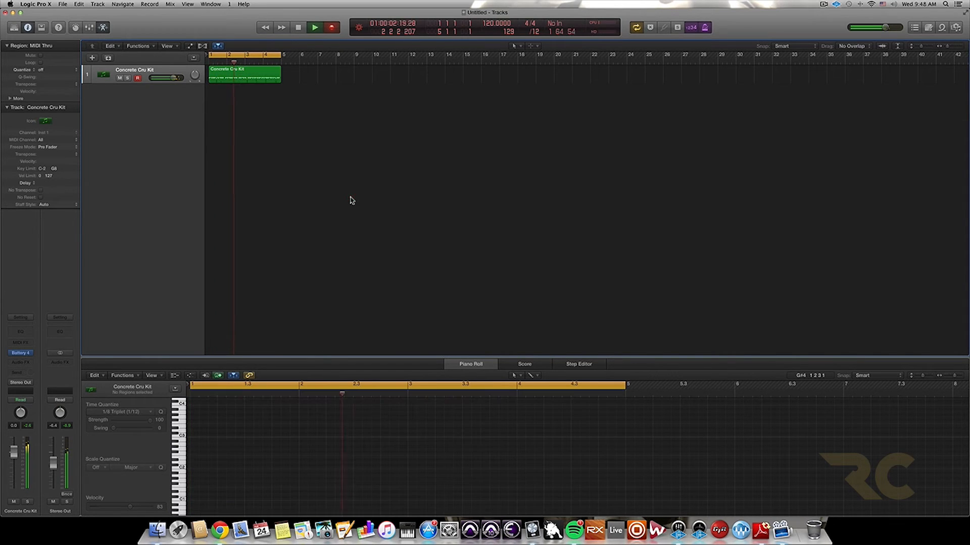
{"action": "key", "text": "space"}
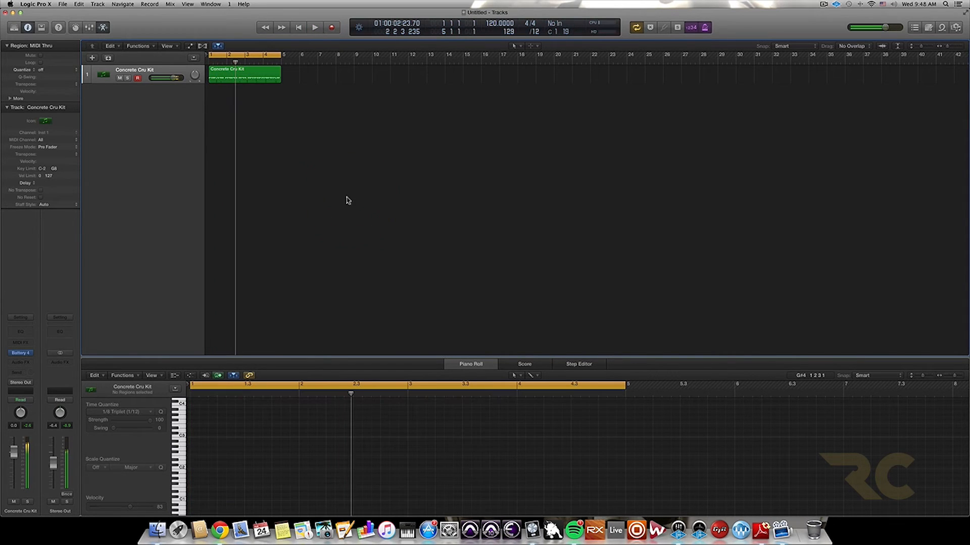
Select all notes in the newly recorded upper row of the region and apply the 1/8 Triplet (1/12) quantize.
{"action": "left_click", "coordinate": [251, 82]}
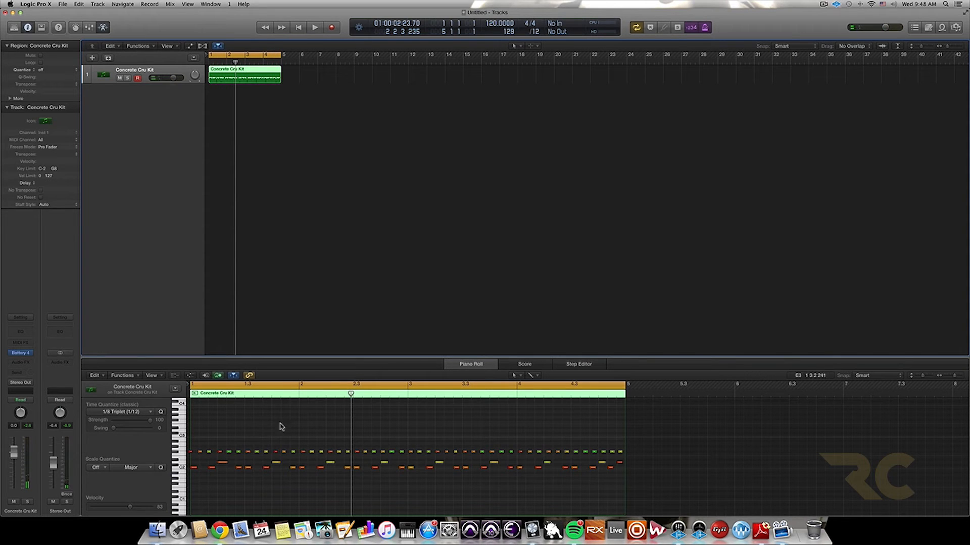
{"action": "left_click", "coordinate": [176, 453]}
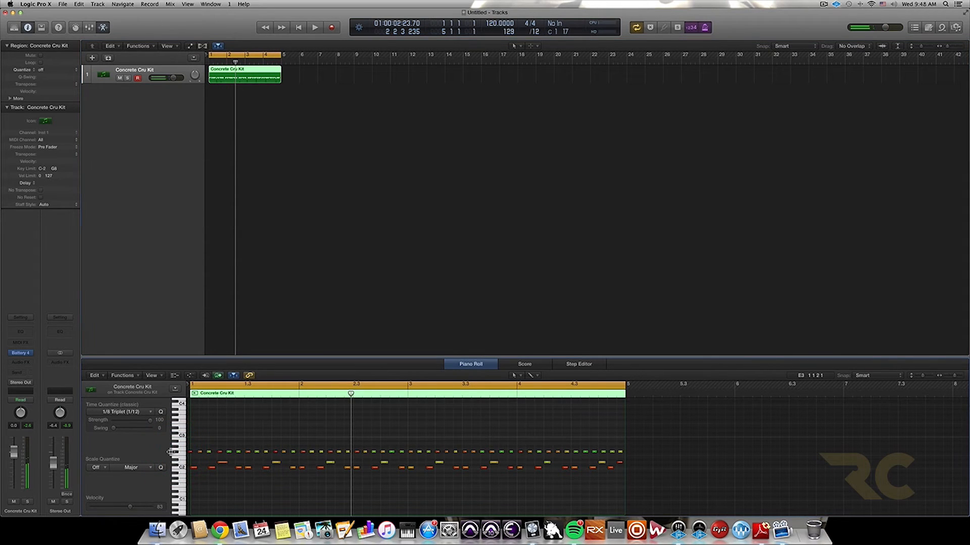
{"action": "left_click", "coordinate": [175, 453]}
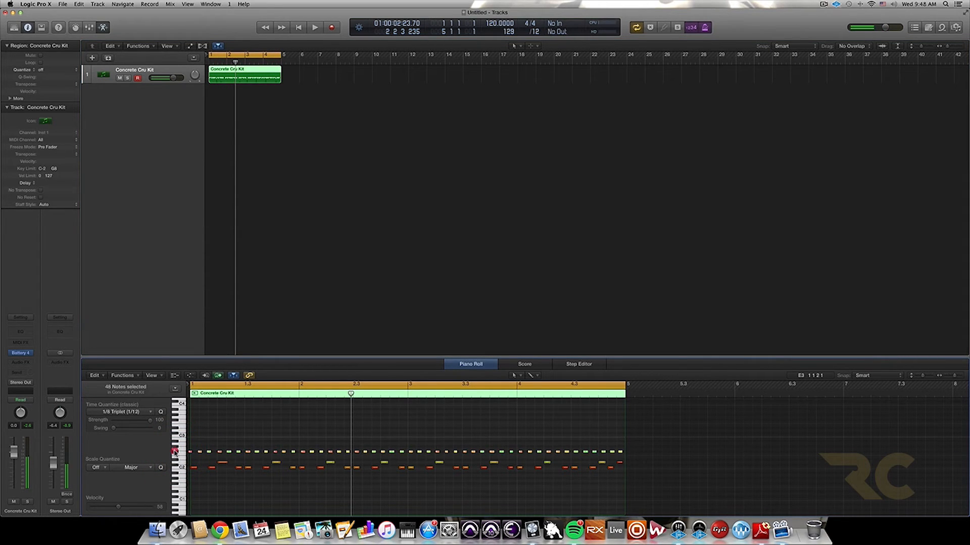
{"action": "left_click", "coordinate": [161, 412]}
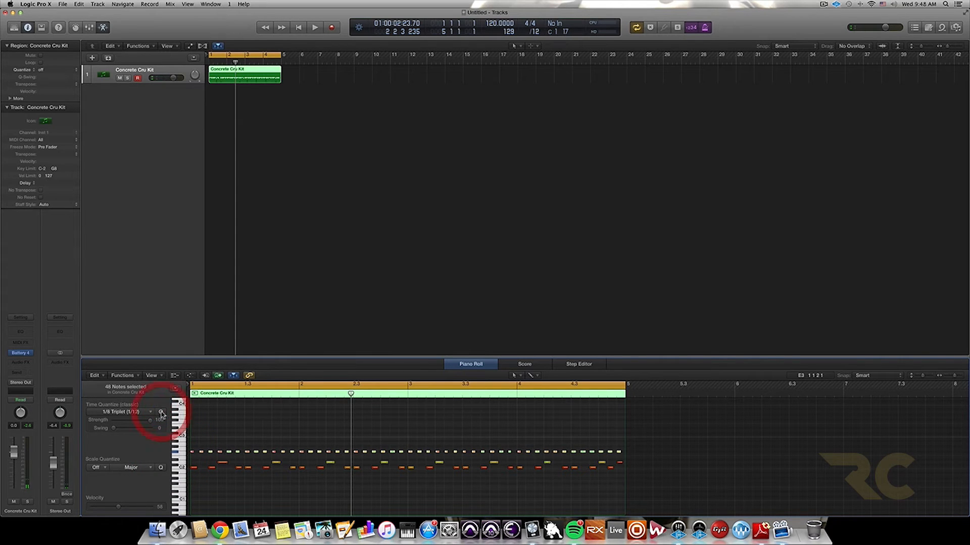
Reopen the drum region in the Piano Roll and play the triplet-quantized layers from the start to review them.
{"action": "key", "text": "x"}
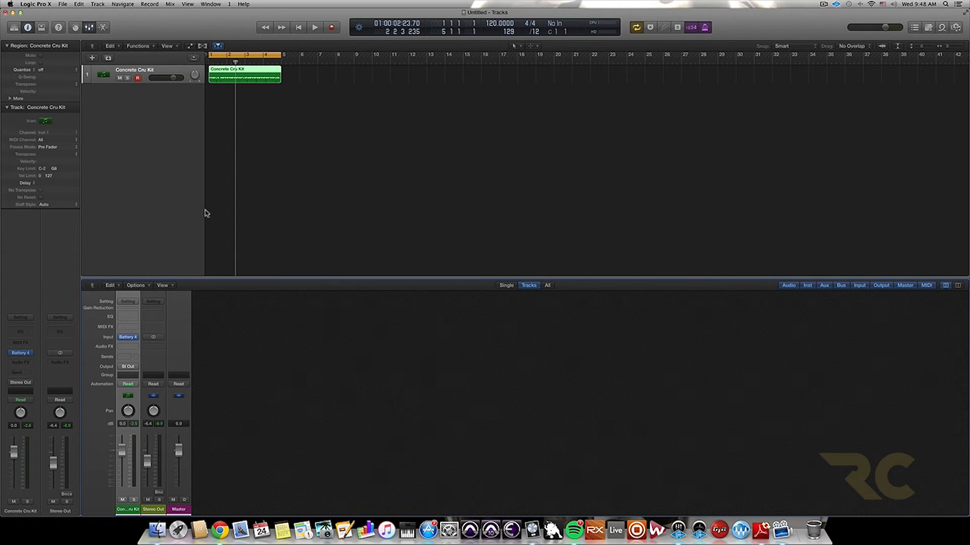
{"action": "double_click", "coordinate": [238, 80]}
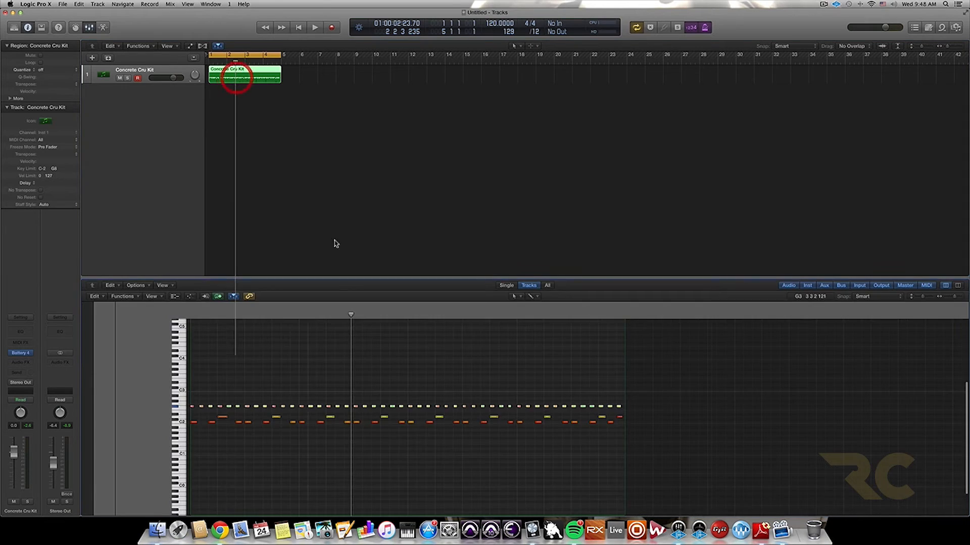
{"action": "key", "text": "space"}
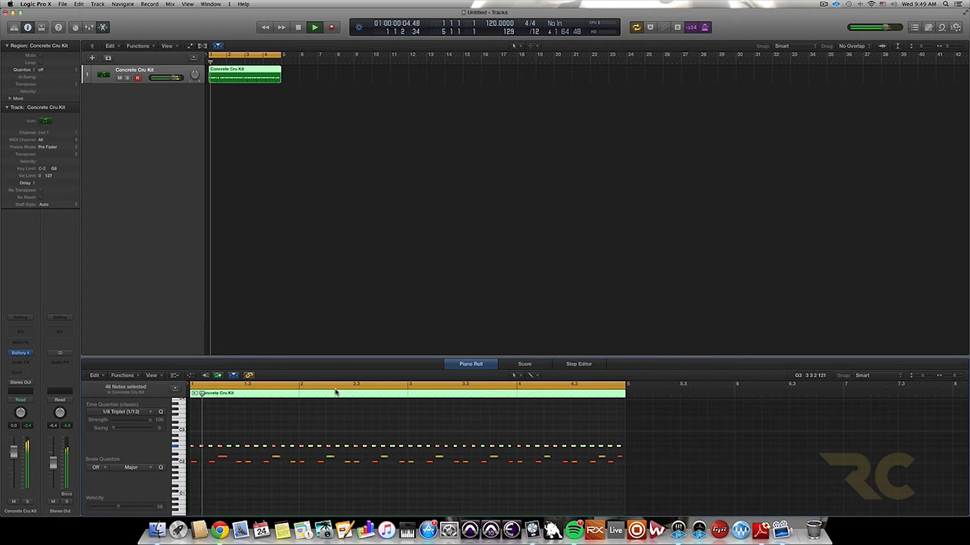
{"action": "key", "text": "space"}
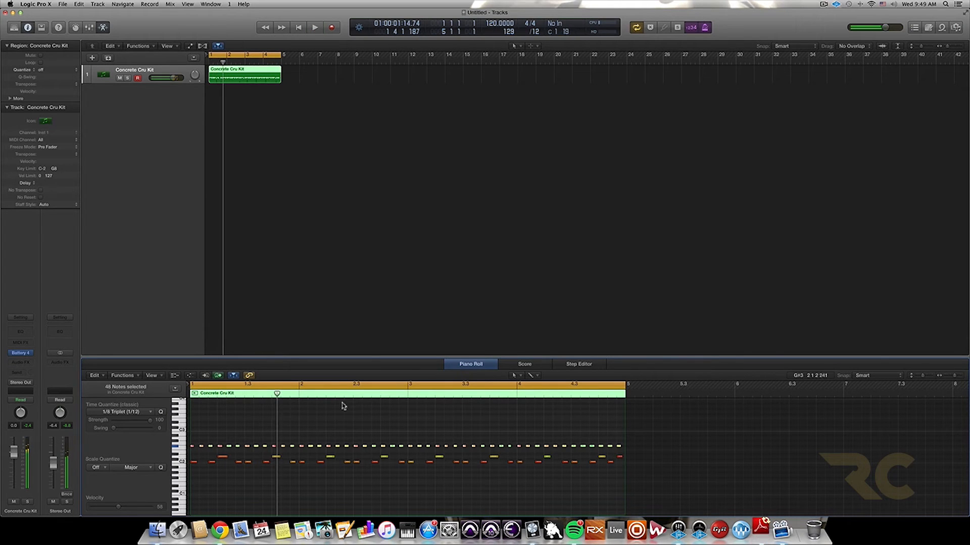
{"action": "scroll", "coordinate": [353, 391], "scroll_direction": "right", "scroll_amount": 5}
{"action": "scroll", "coordinate": [364, 389], "scroll_direction": "left", "scroll_amount": 5}
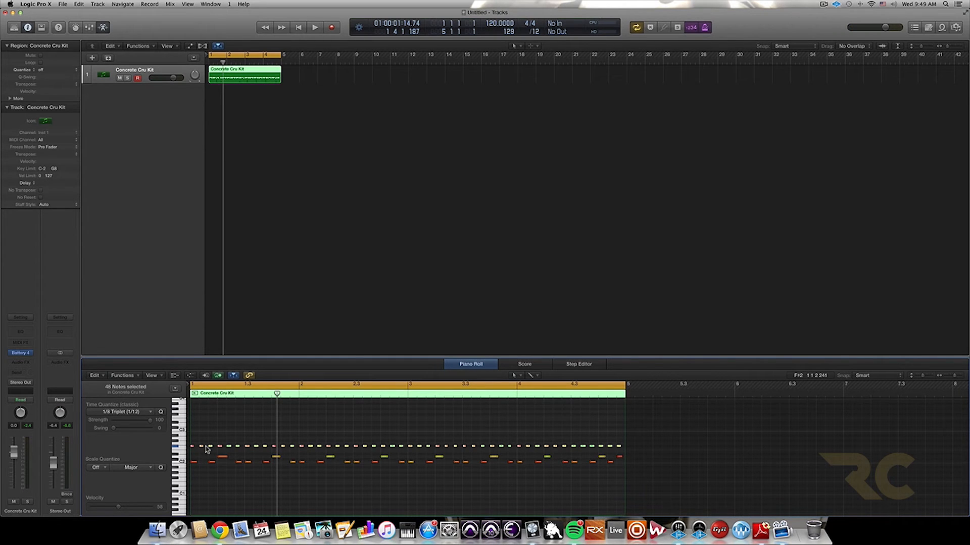
{"action": "key", "text": "space"}
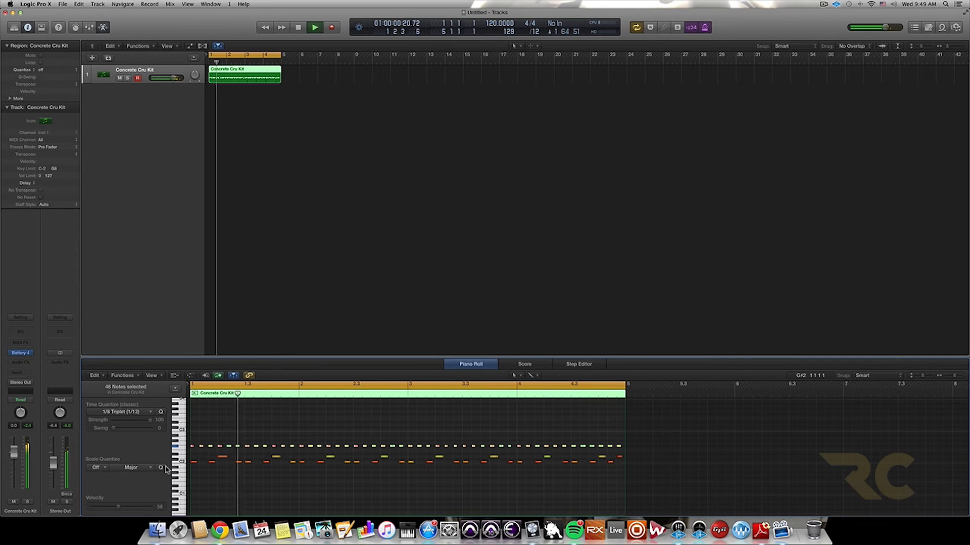
{"action": "key", "text": "space"}
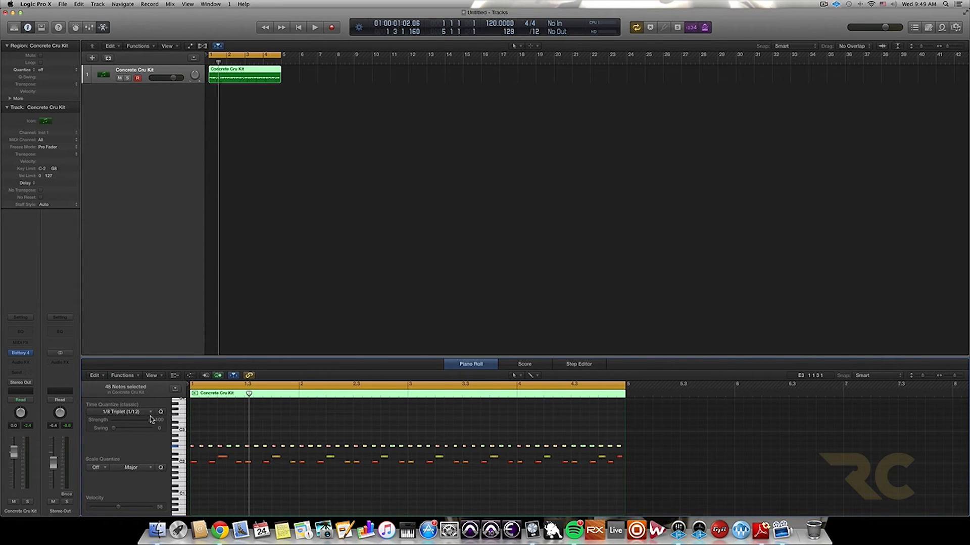
Select the Concrete Cru Kit region and look through its time quantize values down to the swing settings.
{"action": "left_click", "coordinate": [123, 411]}
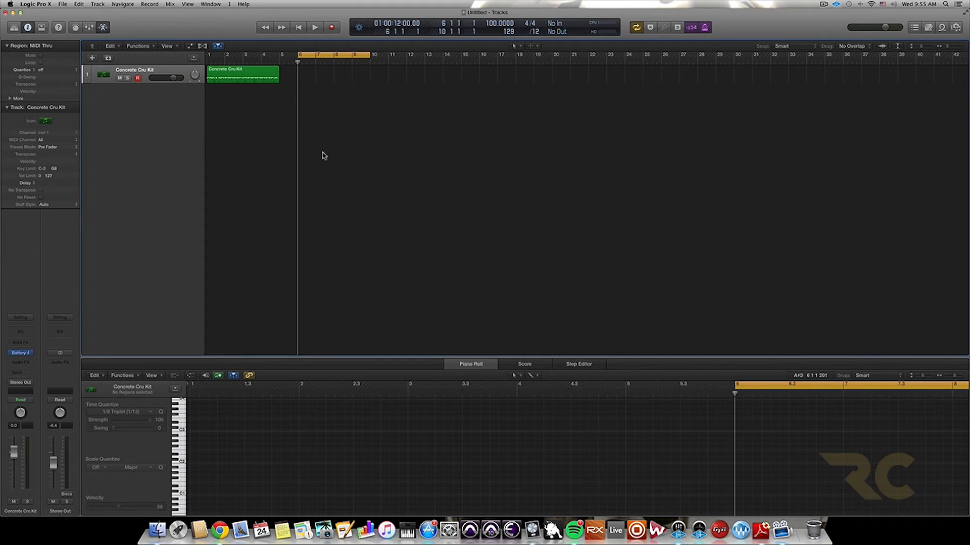
{"action": "left_click", "coordinate": [120, 413]}
{"action": "left_click", "coordinate": [261, 447]}
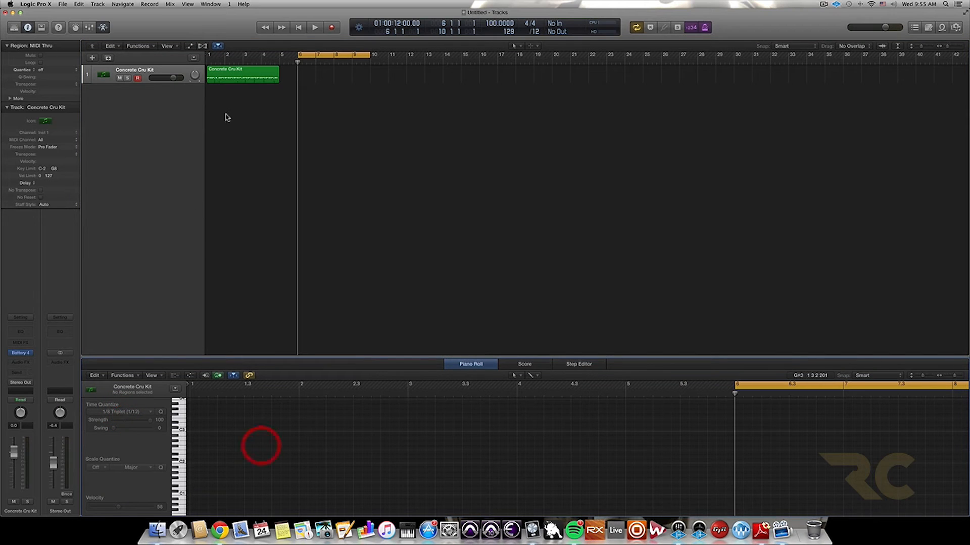
{"action": "left_click", "coordinate": [238, 76]}
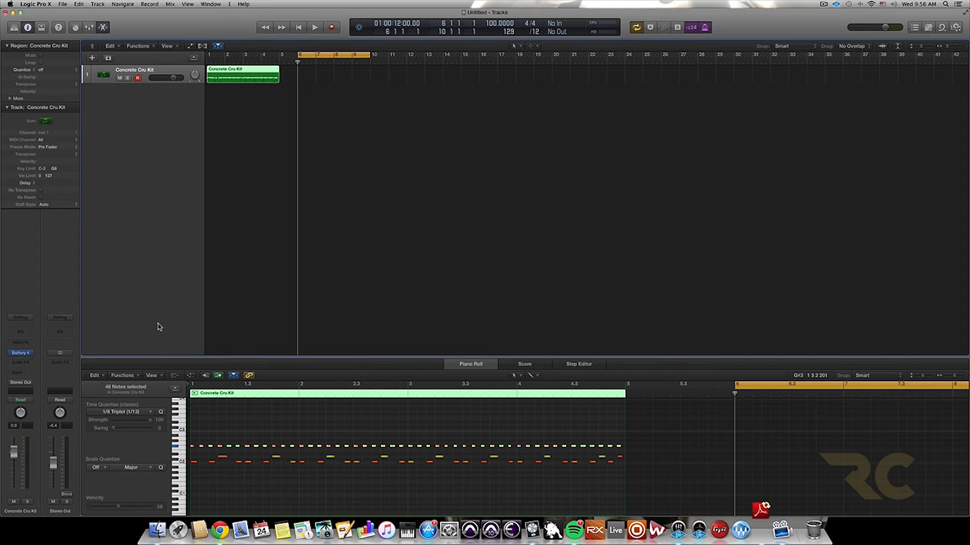
{"action": "left_click", "coordinate": [124, 412]}
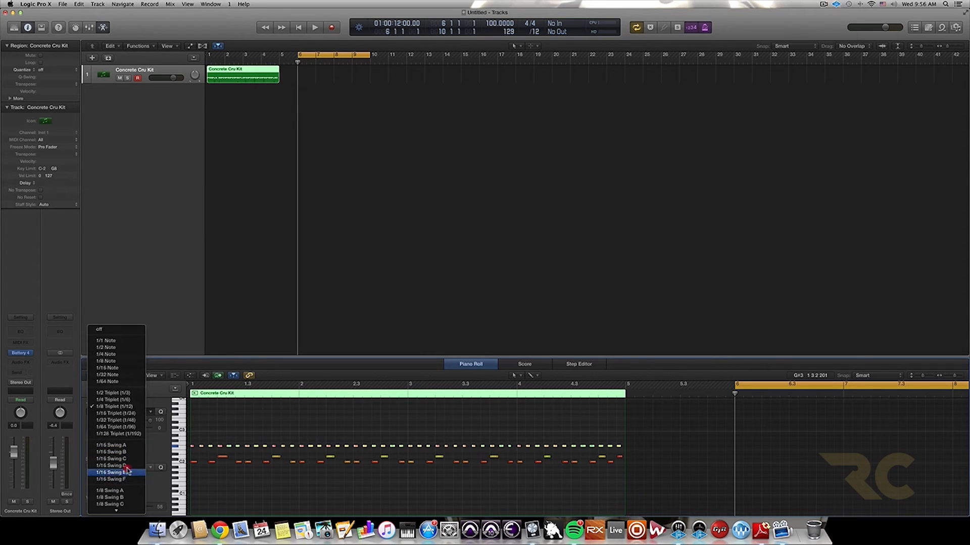
{"action": "left_click", "coordinate": [422, 143]}
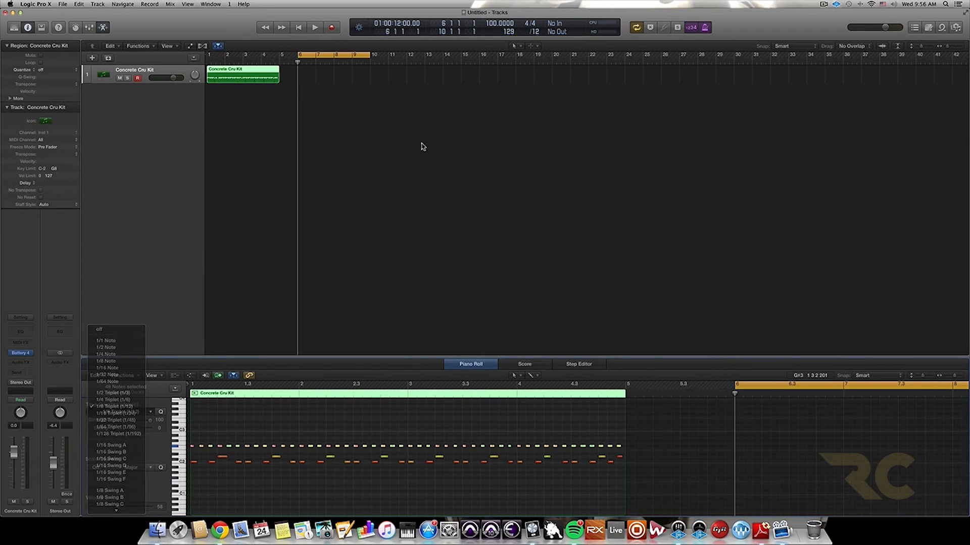
Create one new software instrument track with an empty channel strip.
{"action": "left_click", "coordinate": [93, 58]}
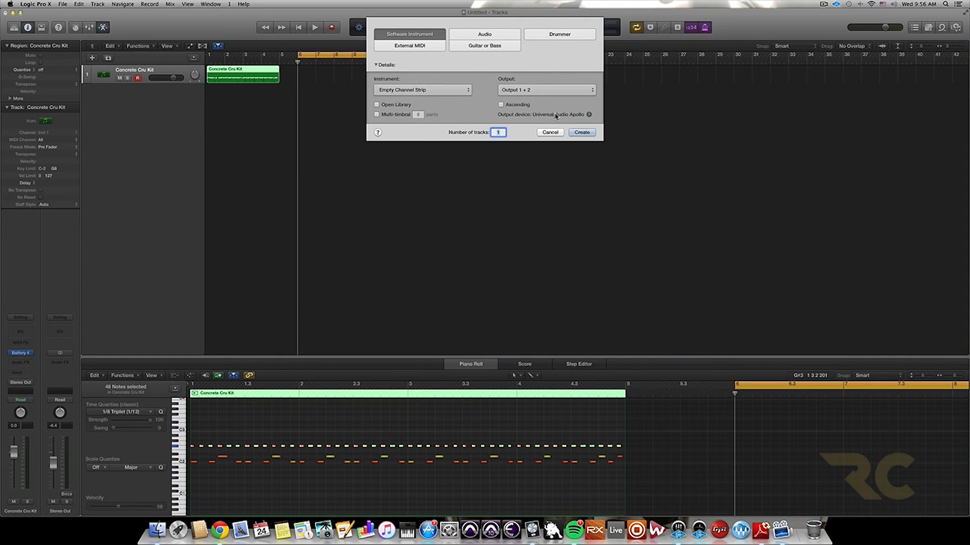
{"action": "left_click", "coordinate": [581, 133]}
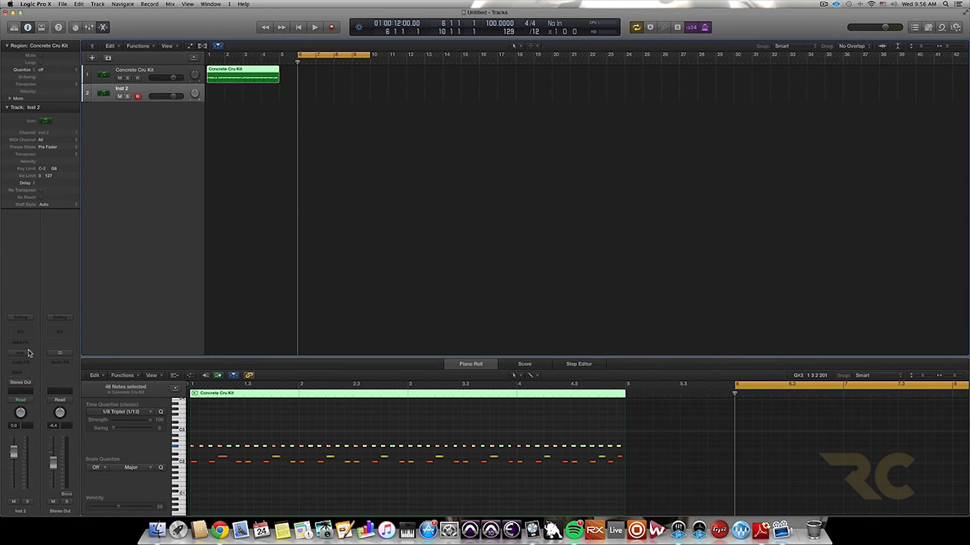
{"action": "left_click", "coordinate": [29, 352]}
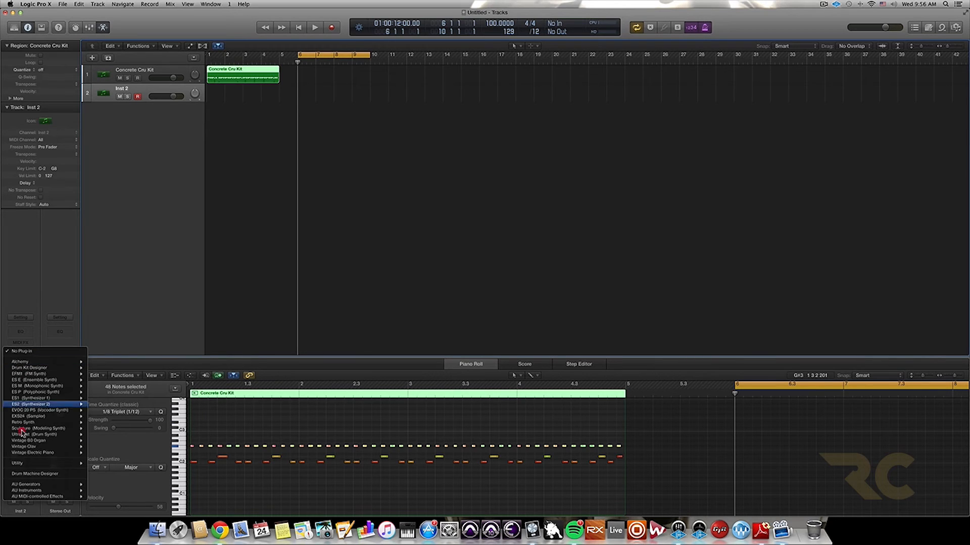
{"action": "mouse_move", "coordinate": [34, 491]}
{"action": "left_click", "coordinate": [37, 267]}
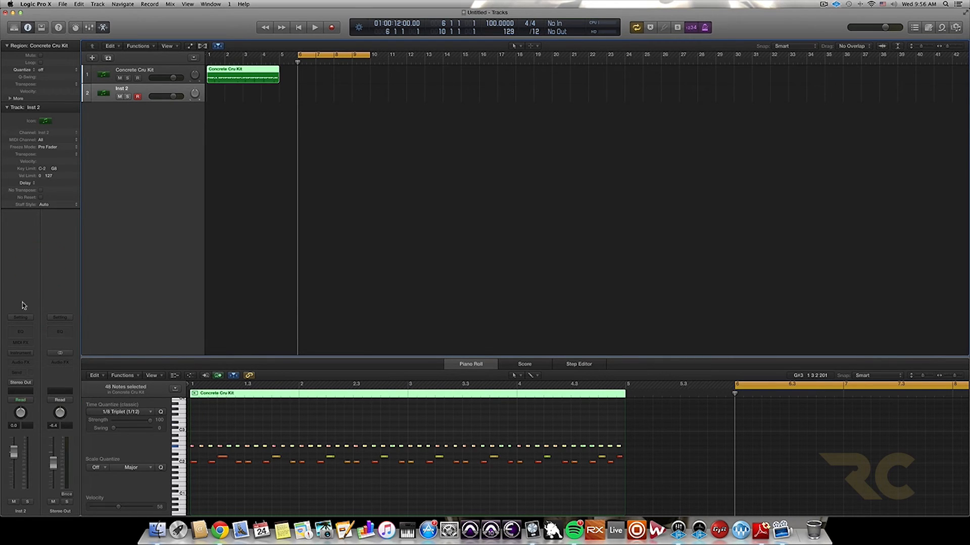
Load the legacy Logic acoustic bass setting Dark Upright Jazz Bass on the new track and lower its volume to about -5.7 dB.
{"action": "left_click", "coordinate": [23, 320]}
{"action": "mouse_move", "coordinate": [40, 392]}
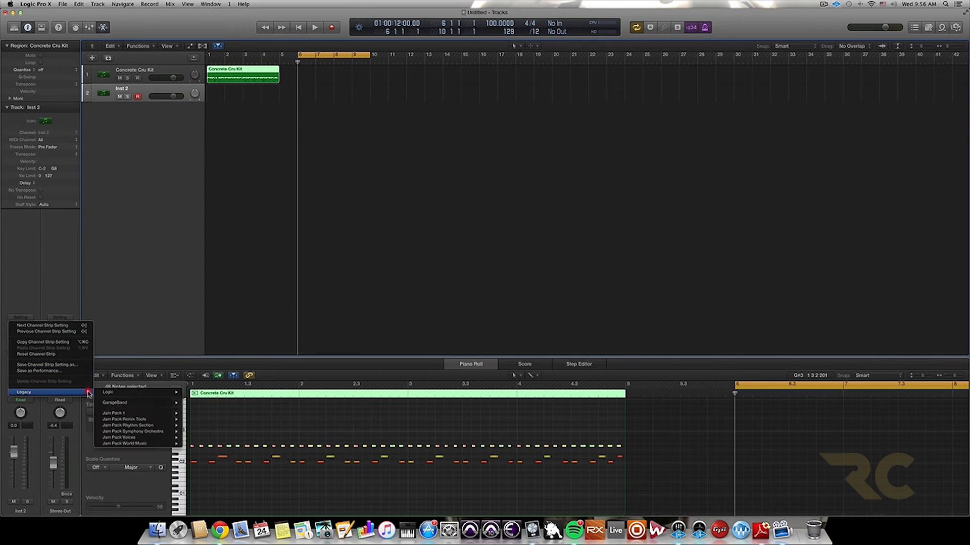
{"action": "mouse_move", "coordinate": [122, 415]}
{"action": "mouse_move", "coordinate": [112, 394]}
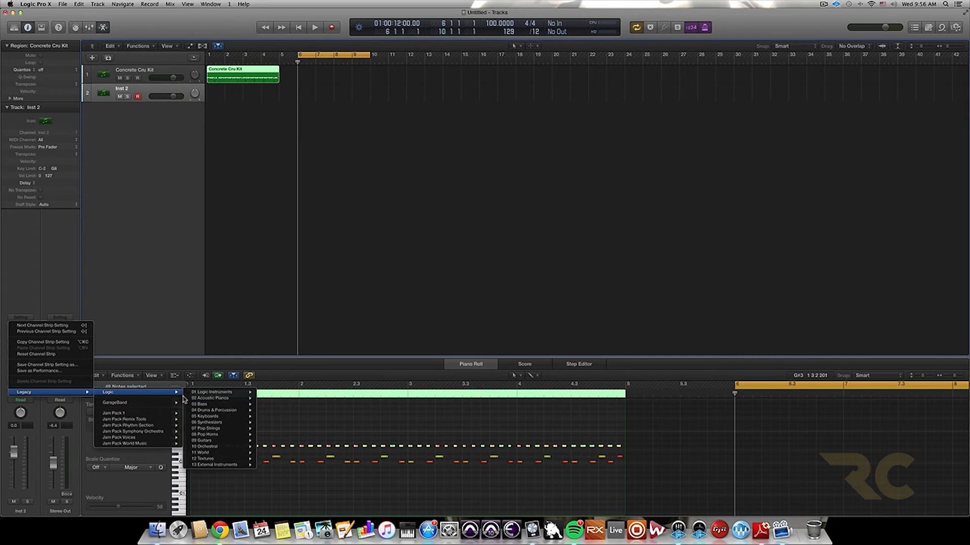
{"action": "mouse_move", "coordinate": [216, 403]}
{"action": "mouse_move", "coordinate": [286, 405]}
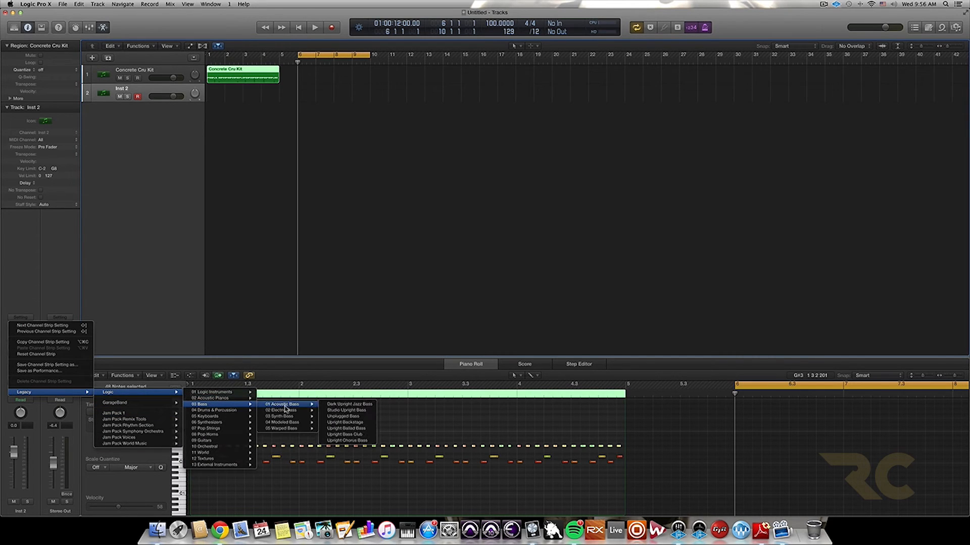
{"action": "left_click", "coordinate": [339, 405]}
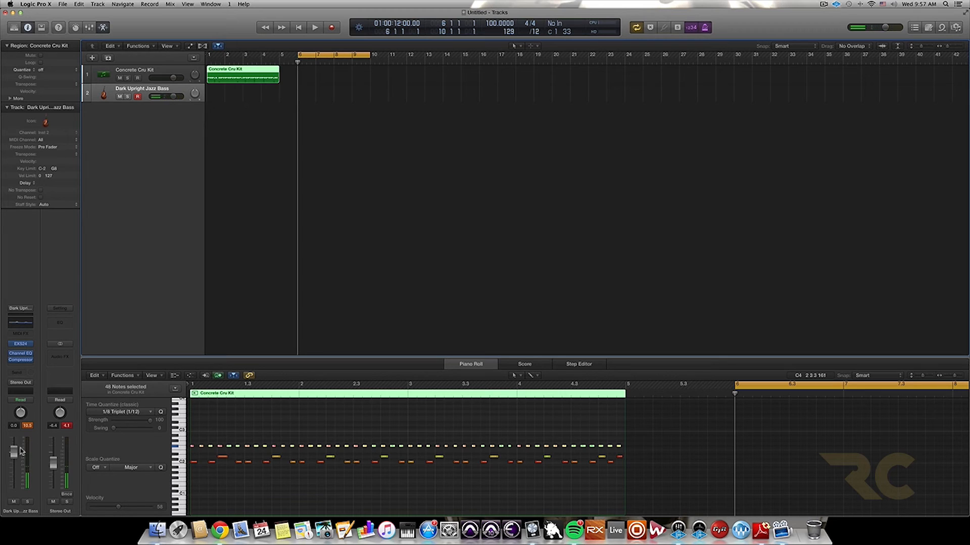
{"action": "mouse_move", "coordinate": [13, 452]}
{"action": "left_mouse_down"}
{"action": "mouse_move", "coordinate": [15, 478]}
{"action": "mouse_move", "coordinate": [17, 464]}
{"action": "left_mouse_up"}
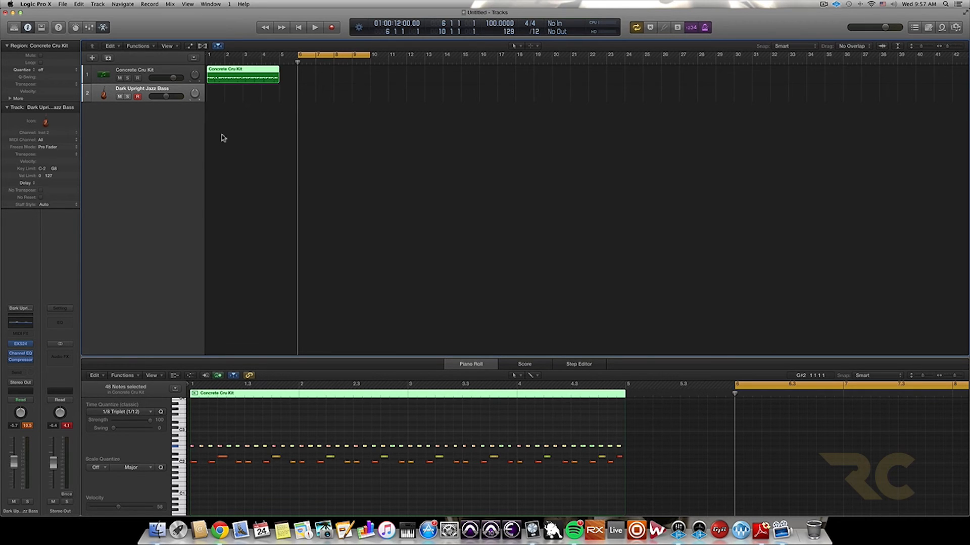
Record a walking bass line on the Dark Upright Jazz Bass track over the cycled bars 6 to 9.
{"action": "left_click", "coordinate": [276, 101]}
{"action": "key", "text": "r"}
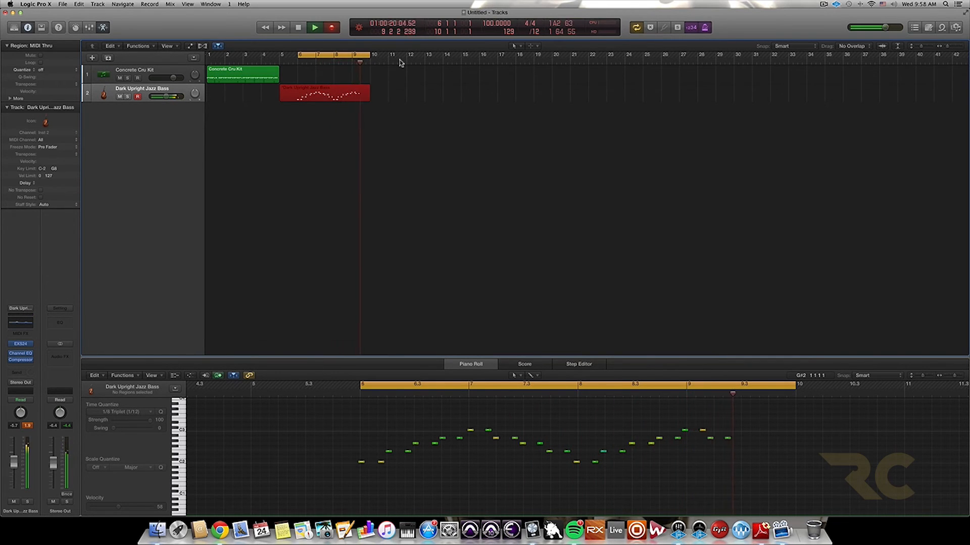
{"action": "key", "text": "space"}
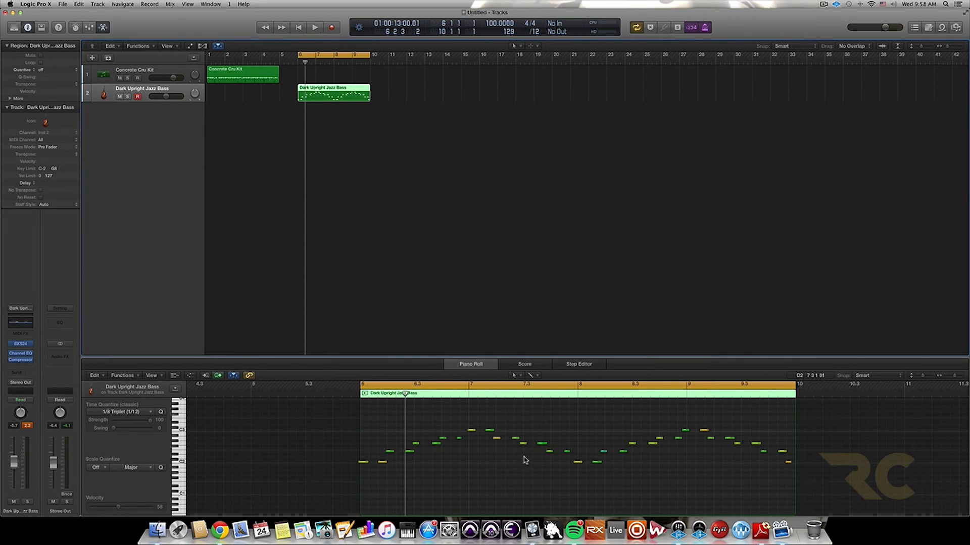
Play back the recorded bass region and remove the stray low note at its very end.
{"action": "key", "text": "space"}
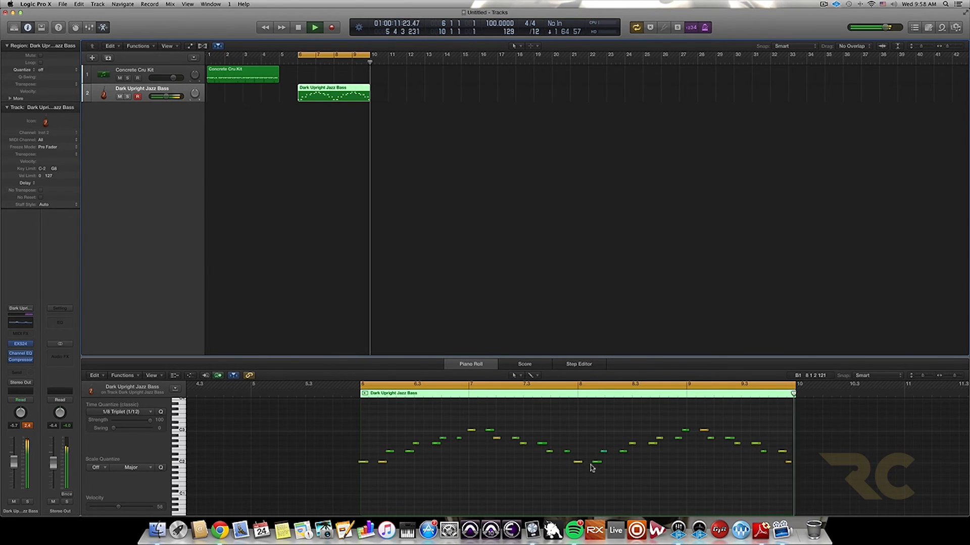
{"action": "key", "text": "space"}
{"action": "left_click_drag", "start_coordinate": [789, 464], "coordinate": [790, 451]}
Select all notes in the bass region, quantize them to 1/8 Swing A and play the result.
{"action": "key", "text": "super+a"}
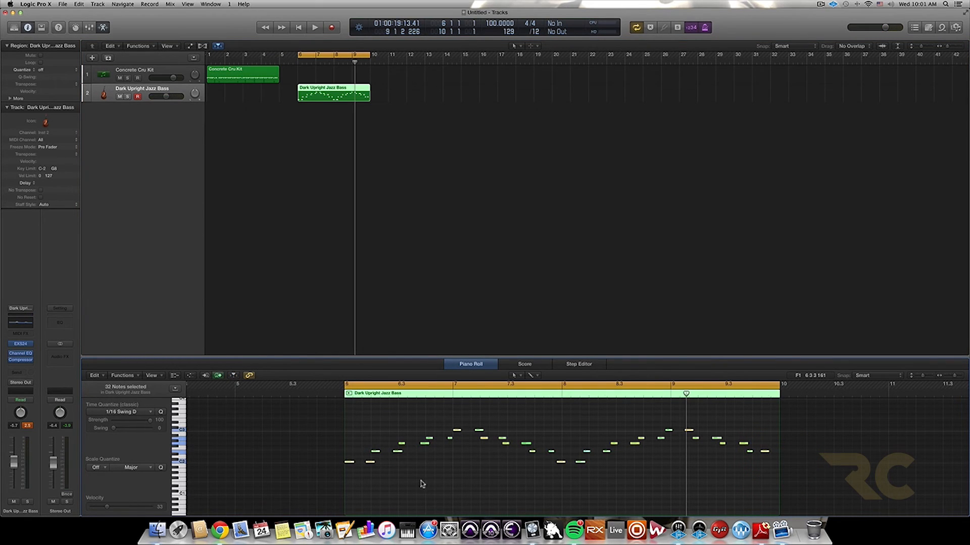
{"action": "left_click", "coordinate": [130, 412]}
{"action": "mouse_move", "coordinate": [118, 516]}
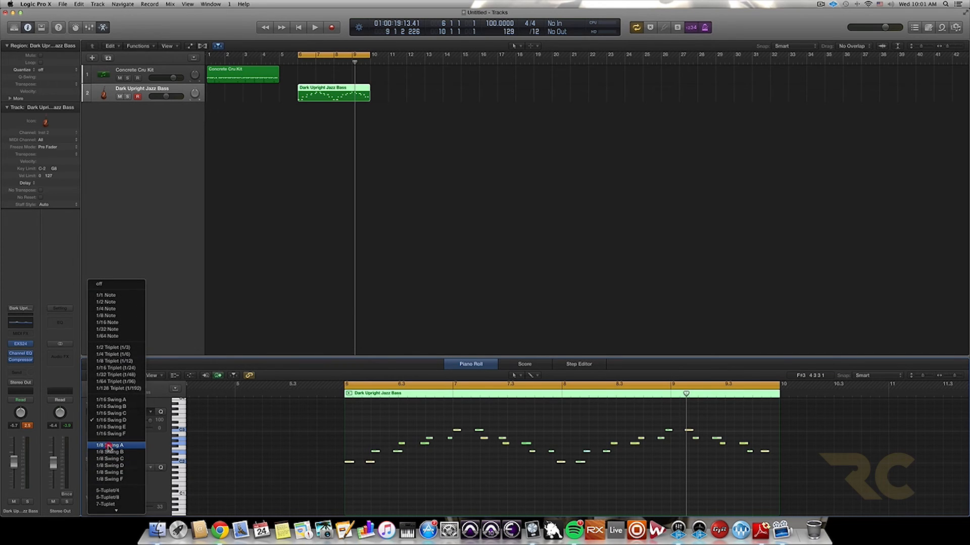
{"action": "left_click", "coordinate": [109, 446]}
{"action": "key", "text": "space"}
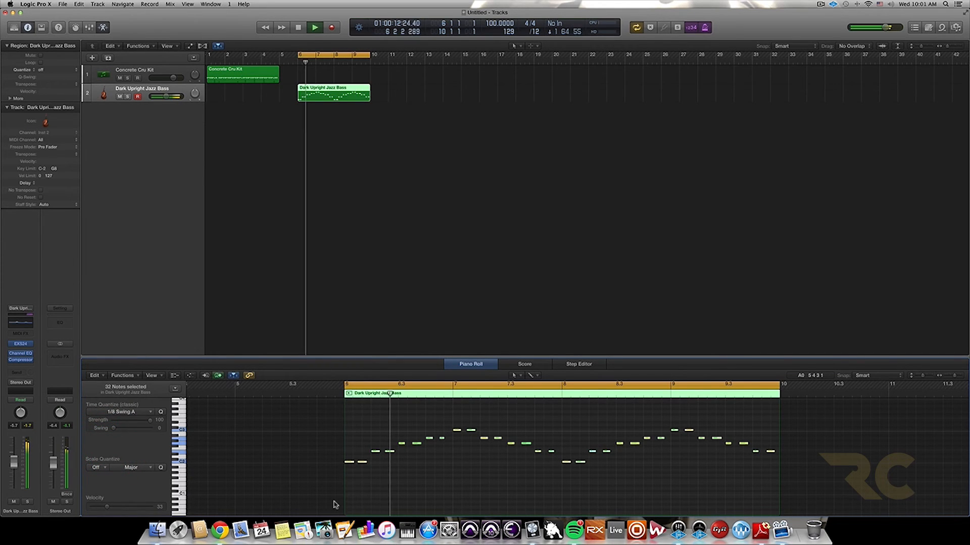
{"action": "key", "text": "space"}
Try the 1/8 Swing B quantize on the selected bass notes and play the region.
{"action": "left_click", "coordinate": [128, 413]}
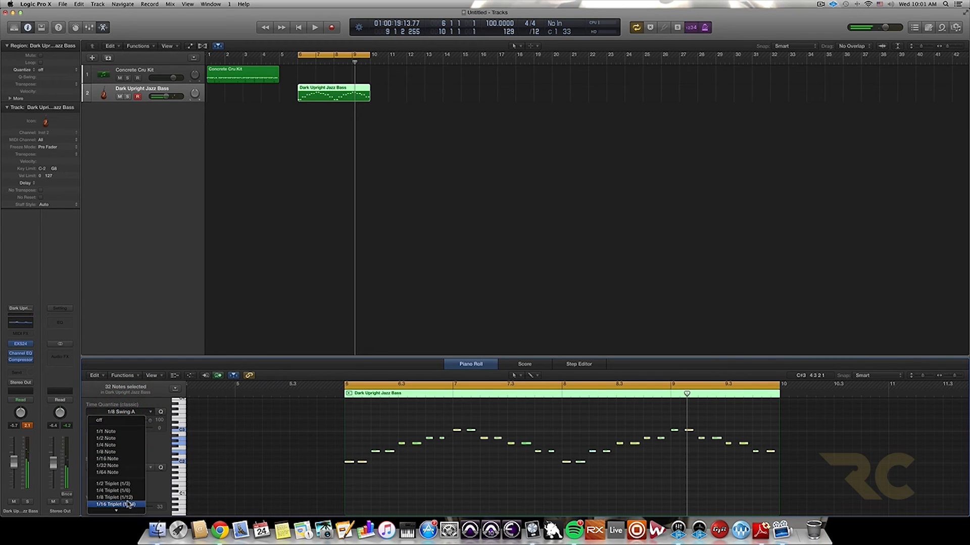
{"action": "mouse_move", "coordinate": [121, 512]}
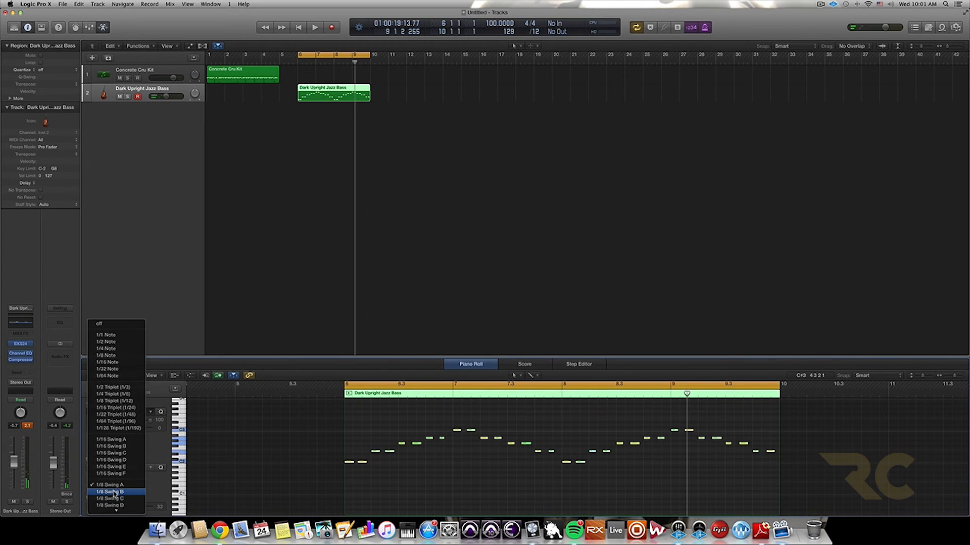
{"action": "left_click", "coordinate": [114, 492]}
{"action": "key", "text": "space"}
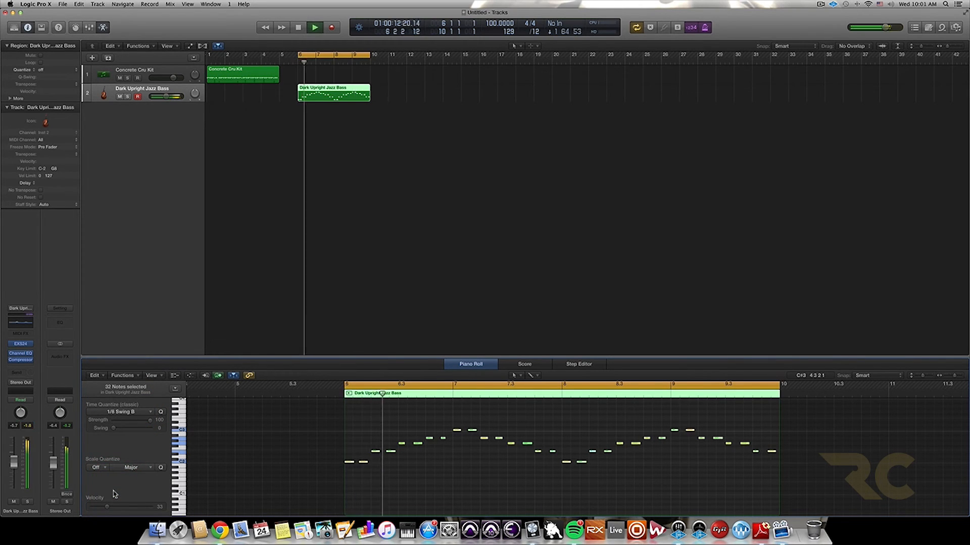
{"action": "key", "text": "space"}
Quantize the selected bass notes to 1/8 Swing E and play the region to hear the heavier swing.
{"action": "left_click", "coordinate": [127, 413]}
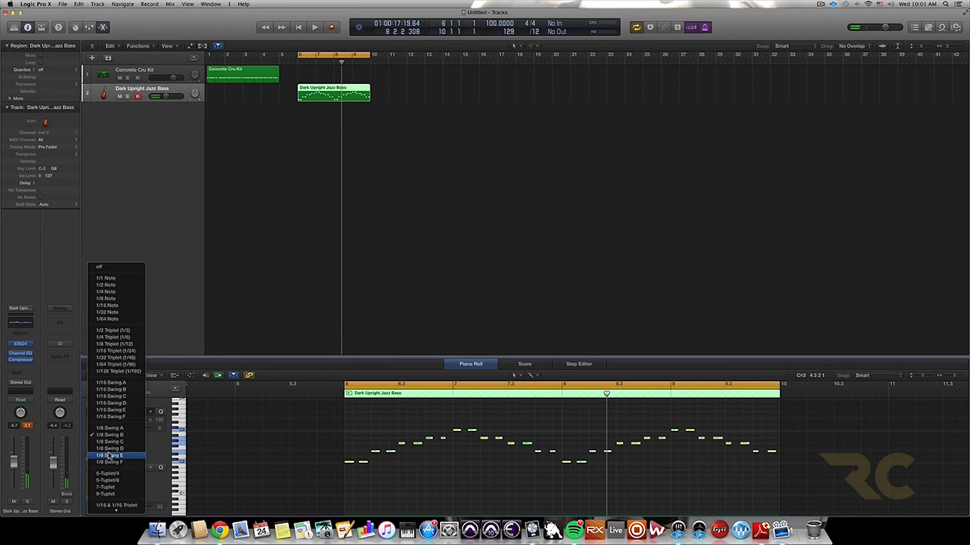
{"action": "left_click", "coordinate": [108, 456]}
{"action": "key", "text": "space"}
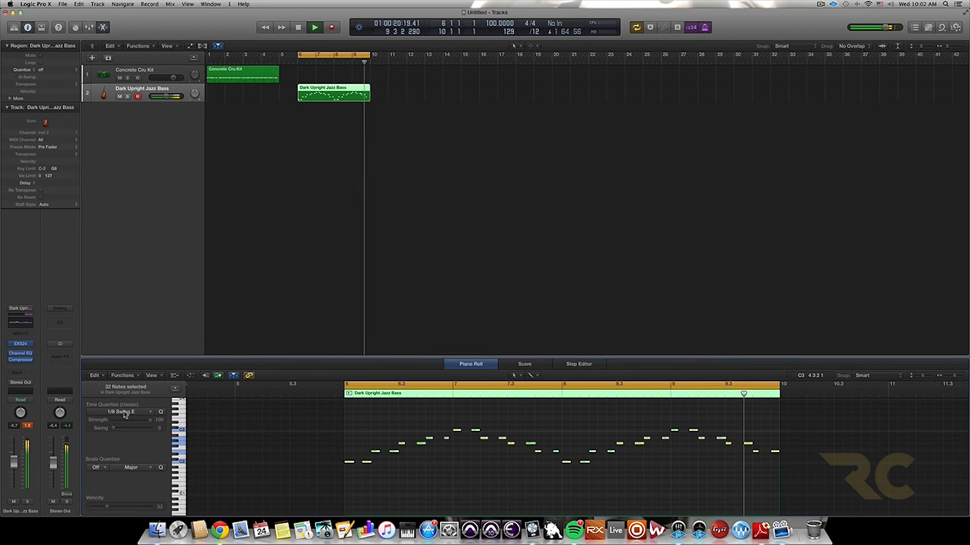
{"action": "key", "text": "space"}
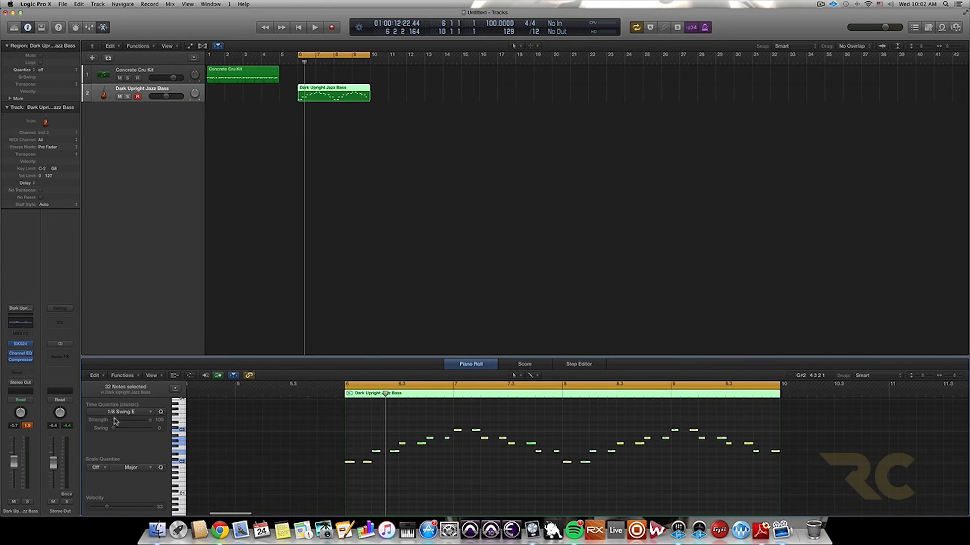
{"action": "left_click", "coordinate": [134, 415]}
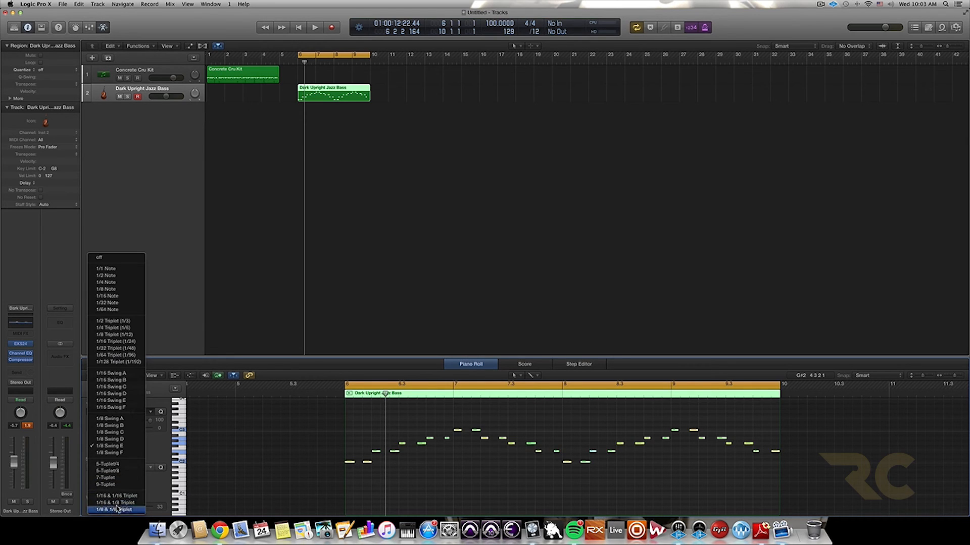
{"action": "left_click", "coordinate": [458, 459]}
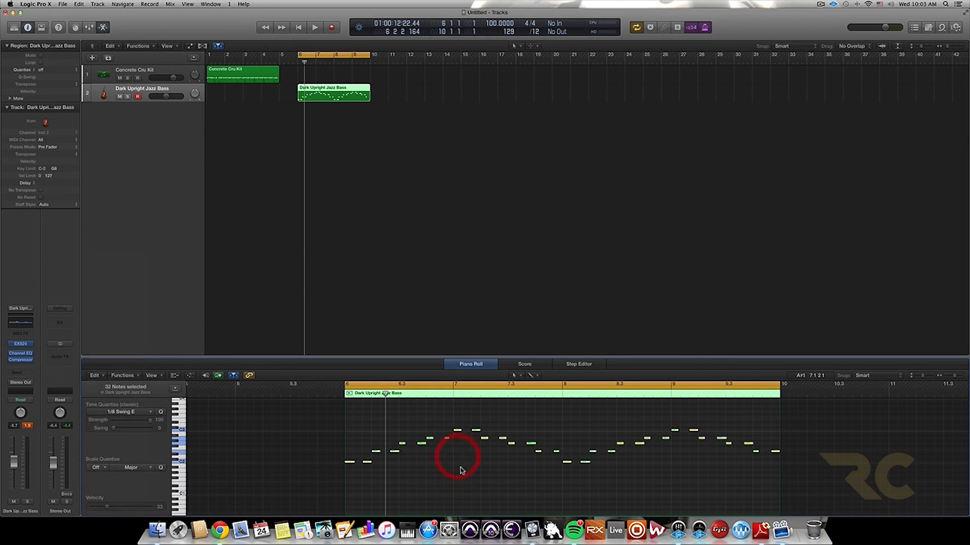
Turn off cycle mode and delete the Dark Upright Jazz Bass region.
{"action": "left_click", "coordinate": [335, 56]}
{"action": "left_click", "coordinate": [374, 91]}
{"action": "left_click", "coordinate": [324, 90]}
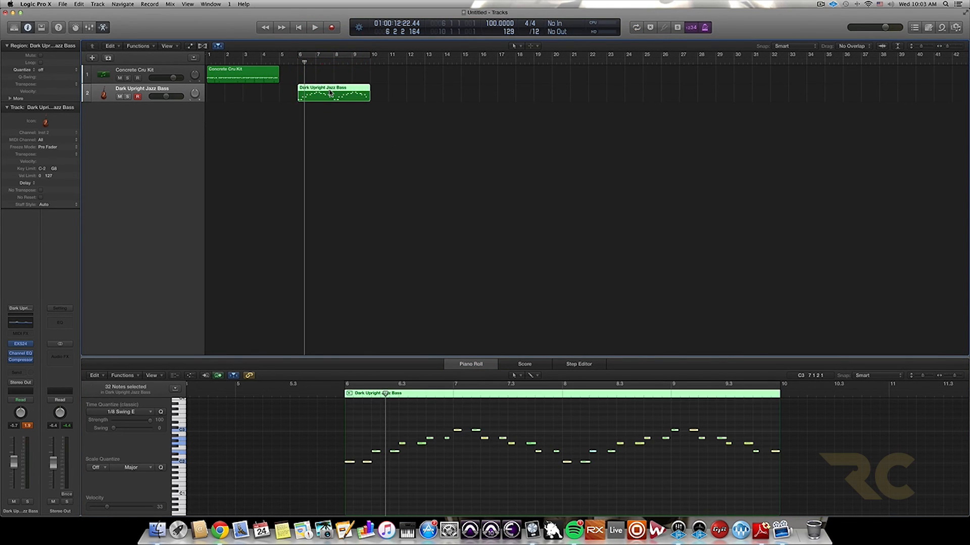
{"action": "key", "text": "Delete"}
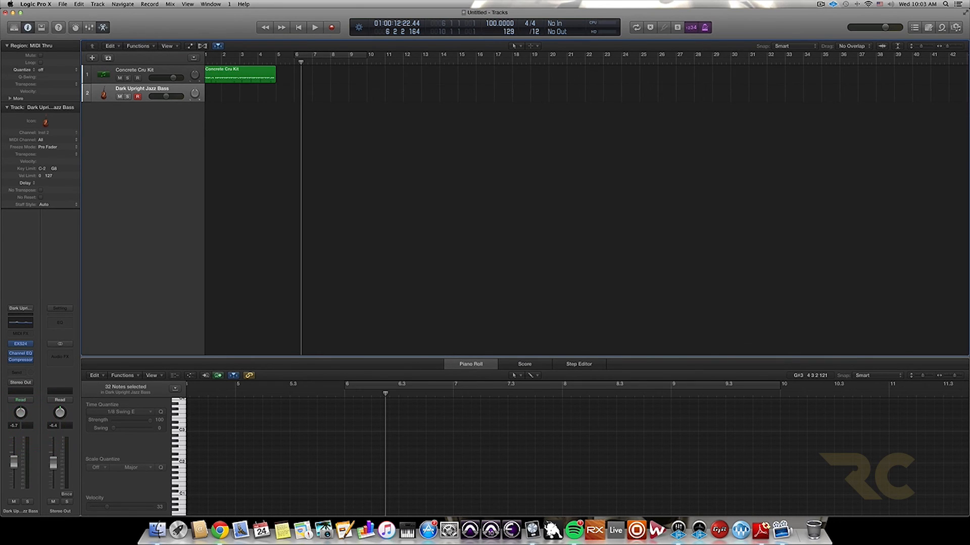
Select the Concrete Cru Kit region and display its region parameters in the inspector.
{"action": "left_click", "coordinate": [28, 27]}
{"action": "left_click", "coordinate": [28, 28]}
{"action": "left_click", "coordinate": [235, 74]}
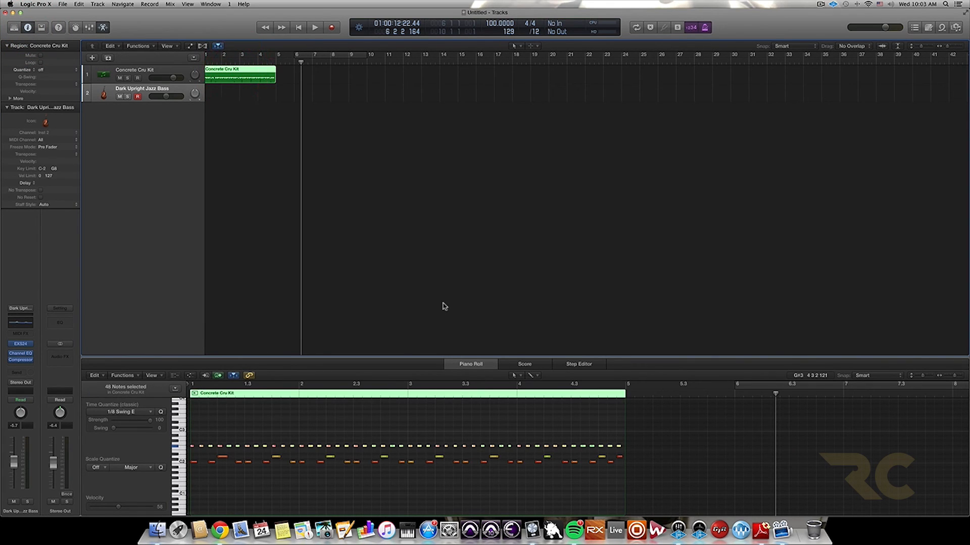
{"action": "scroll", "coordinate": [260, 86], "scroll_direction": "left", "scroll_amount": 2}
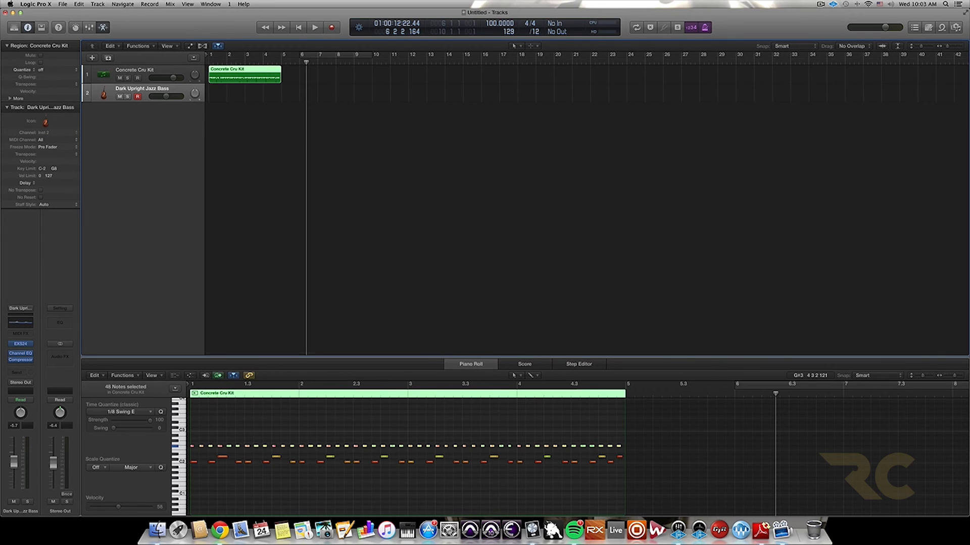
{"action": "left_click", "coordinate": [6, 46]}
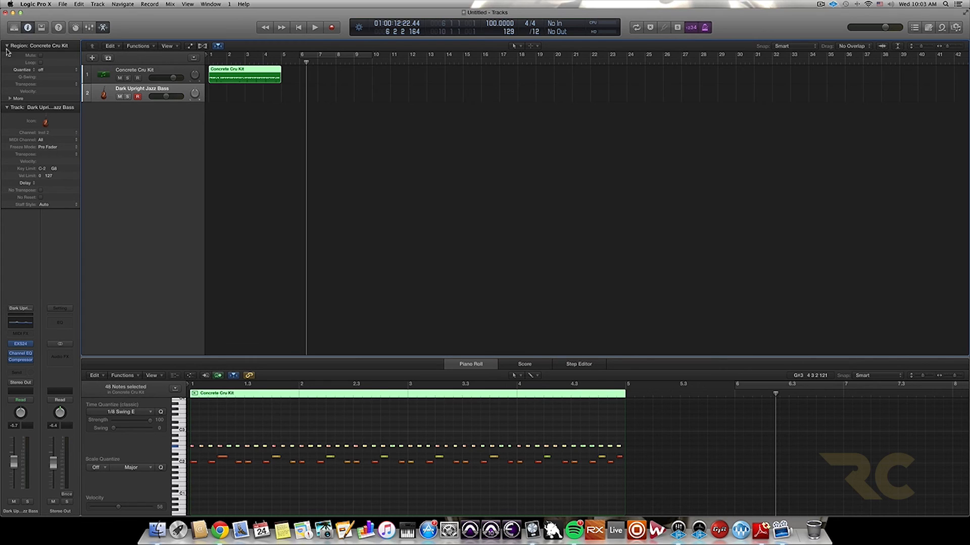
{"action": "left_click", "coordinate": [28, 27]}
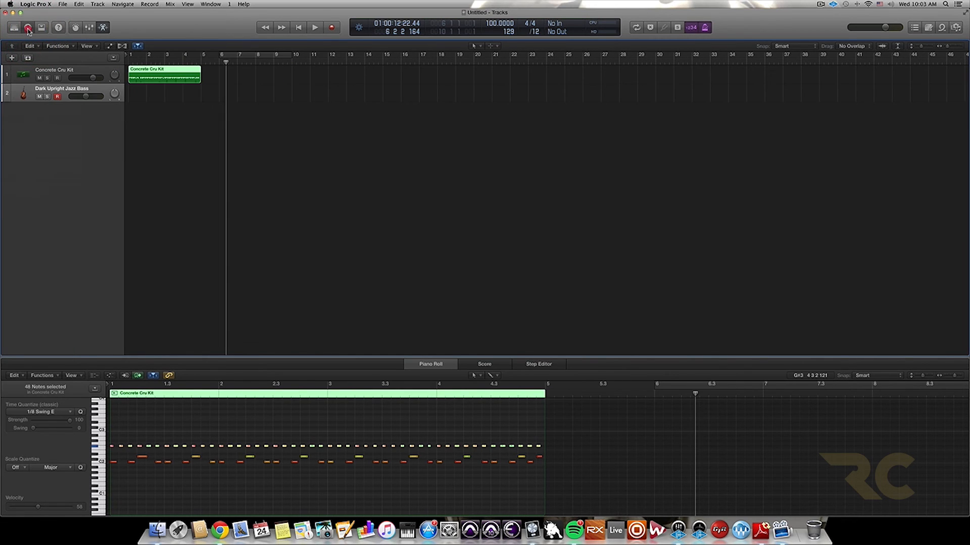
{"action": "left_click", "coordinate": [28, 28]}
{"action": "left_click", "coordinate": [28, 29]}
{"action": "left_click", "coordinate": [28, 29]}
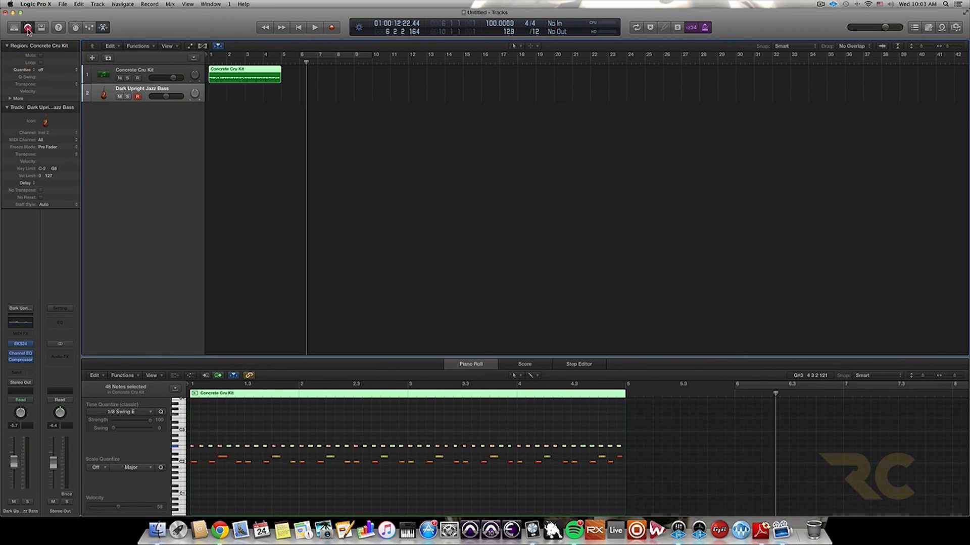
{"action": "left_click", "coordinate": [28, 28]}
{"action": "left_click", "coordinate": [28, 29]}
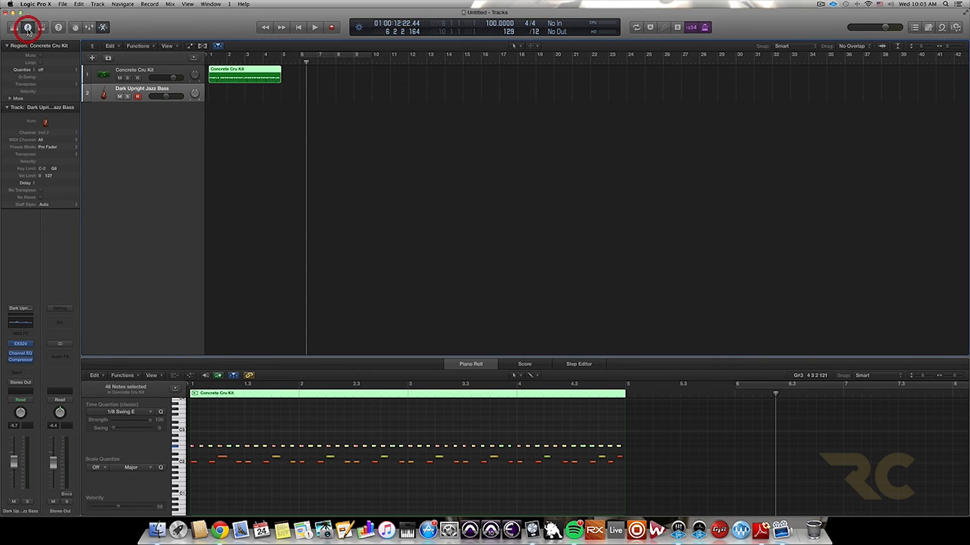
Look through the available quantize values for the Concrete Cru Kit region without choosing one.
{"action": "left_click", "coordinate": [41, 71]}
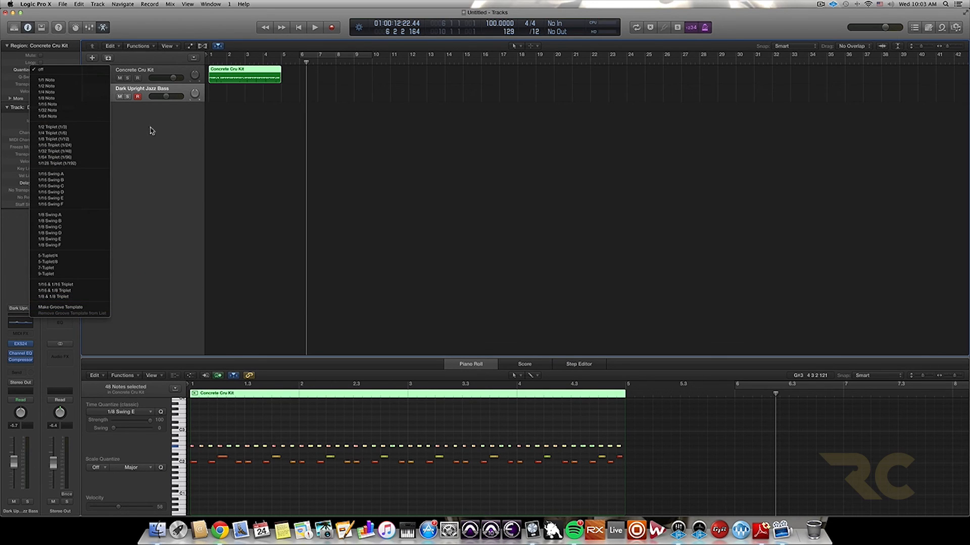
{"action": "left_click", "coordinate": [68, 306]}
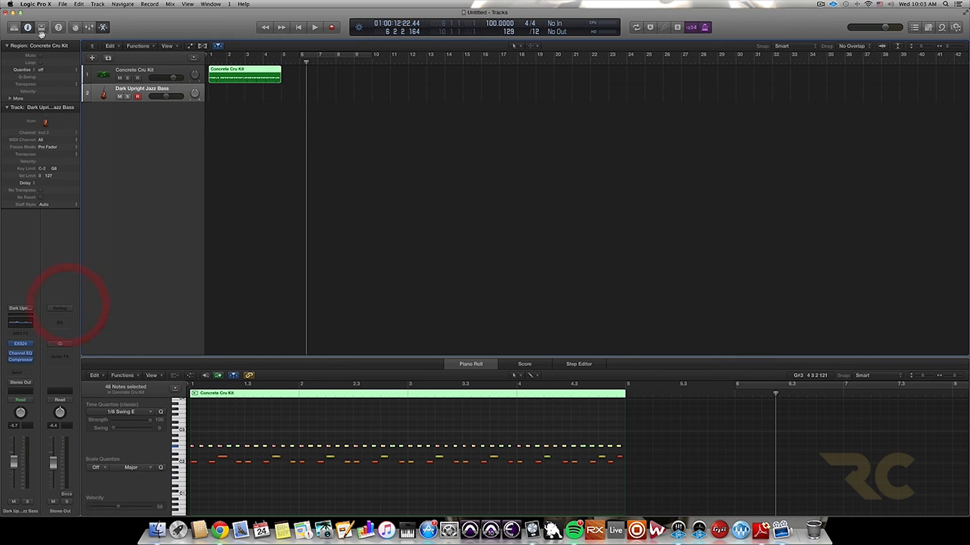
{"action": "left_click", "coordinate": [40, 71]}
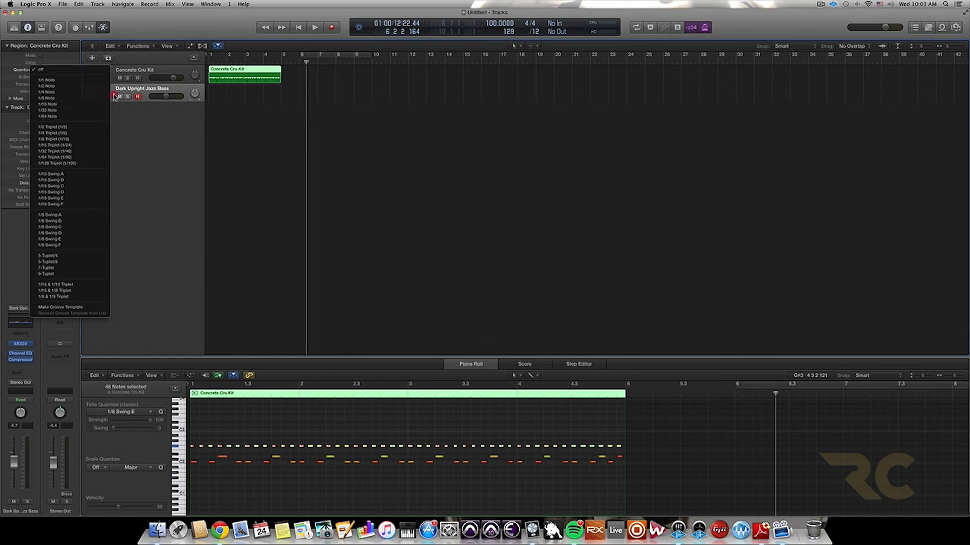
{"action": "left_click", "coordinate": [247, 147]}
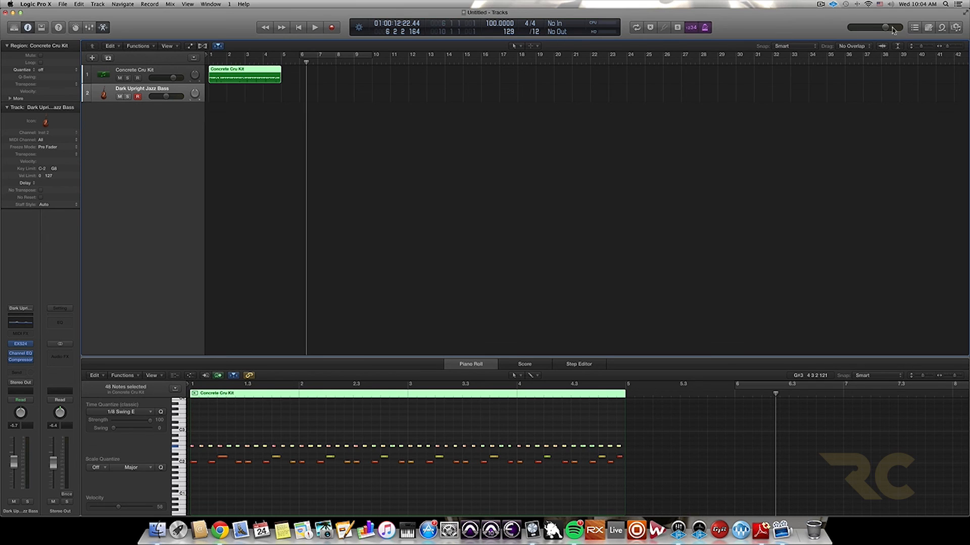
Browse Apple Loops filtered to All Drums at tempo 100, previewing Cuban Son Percussion 07 and Bar Band Basic Drumset 19.
{"action": "left_click", "coordinate": [945, 28]}
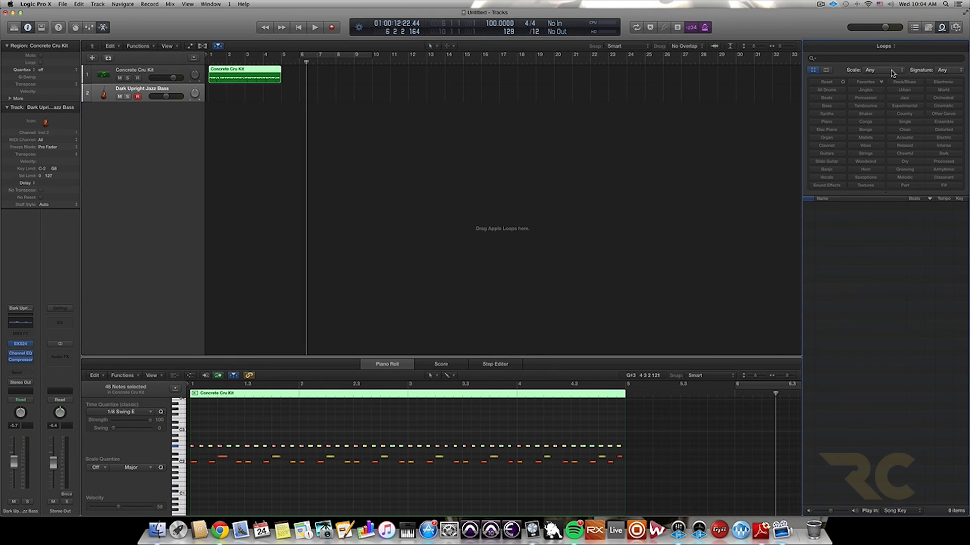
{"action": "left_click", "coordinate": [825, 91]}
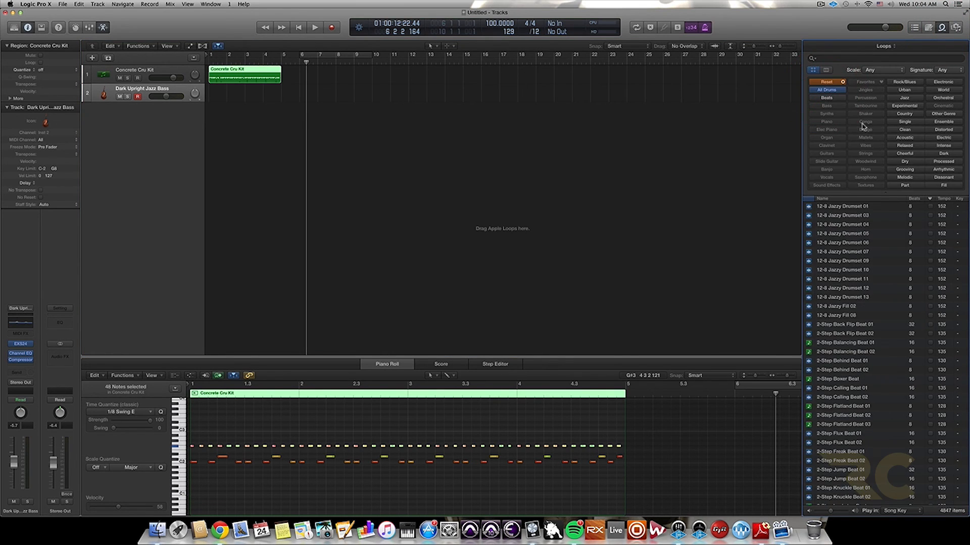
{"action": "left_click", "coordinate": [847, 236]}
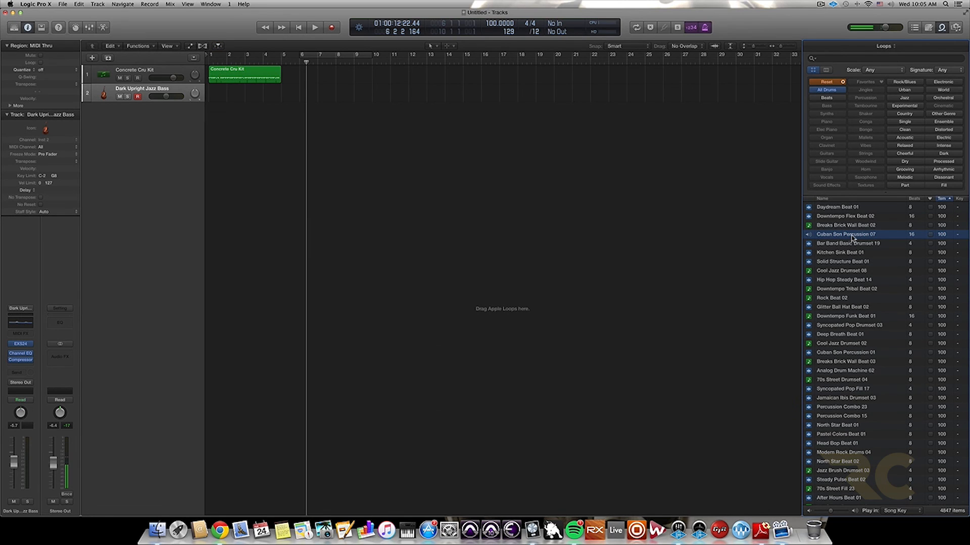
{"action": "scroll", "coordinate": [847, 238], "scroll_direction": "up", "scroll_amount": 1}
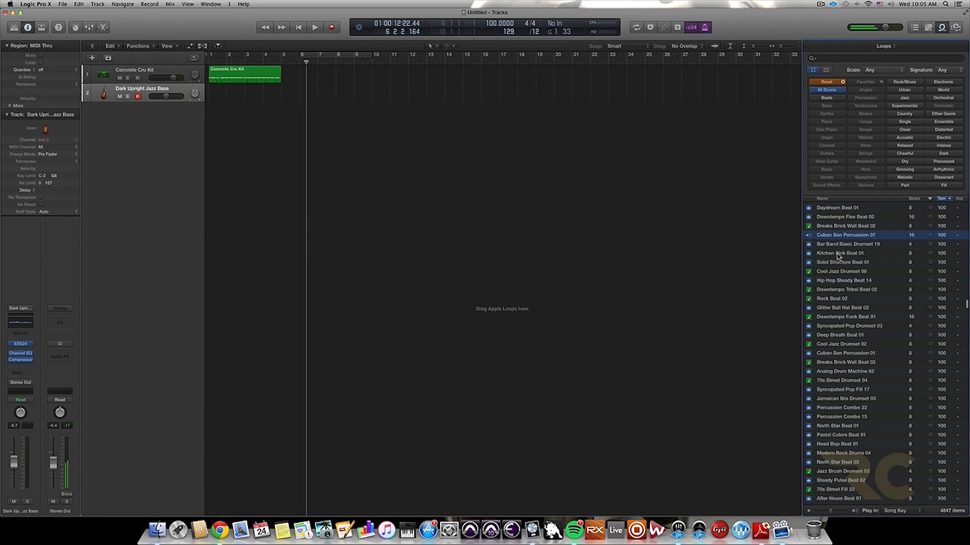
{"action": "left_click", "coordinate": [841, 245]}
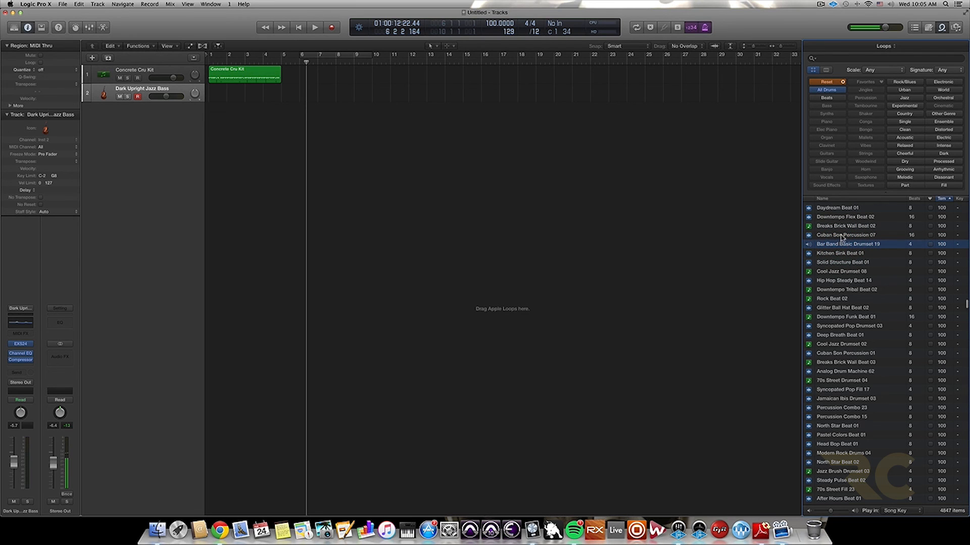
Place the Bar Band Basic Drumset 19 loop at bar 1 on a new audio track.
{"action": "left_click_drag", "start_coordinate": [837, 244], "coordinate": [207, 118]}
{"action": "left_click_drag", "start_coordinate": [207, 119], "coordinate": [208, 120]}
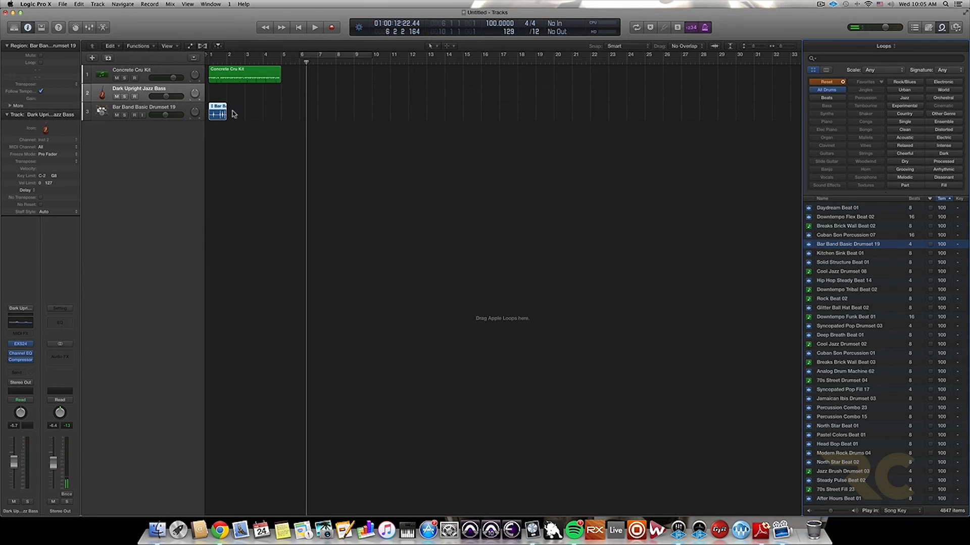
{"action": "scroll", "coordinate": [234, 114], "scroll_direction": "up", "scroll_amount": 10}
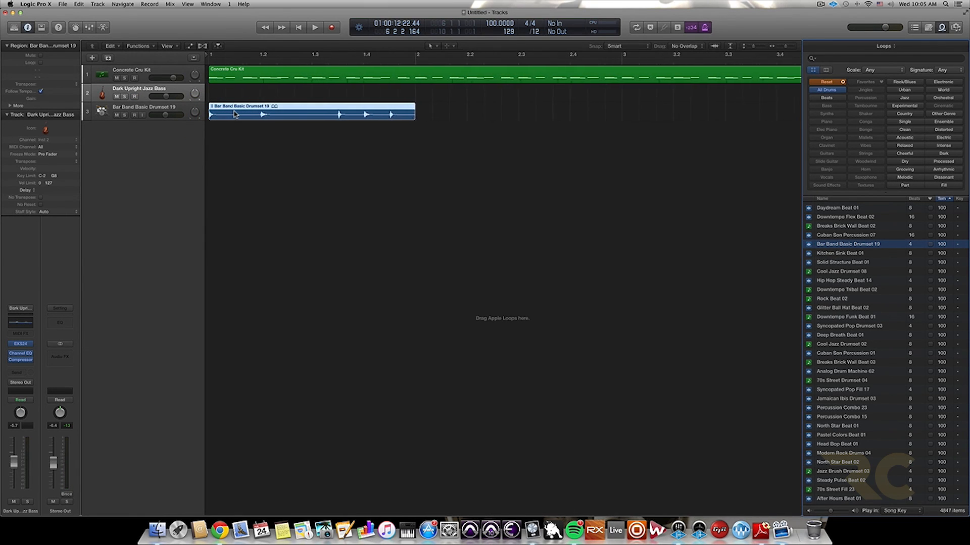
{"action": "key", "text": "space"}
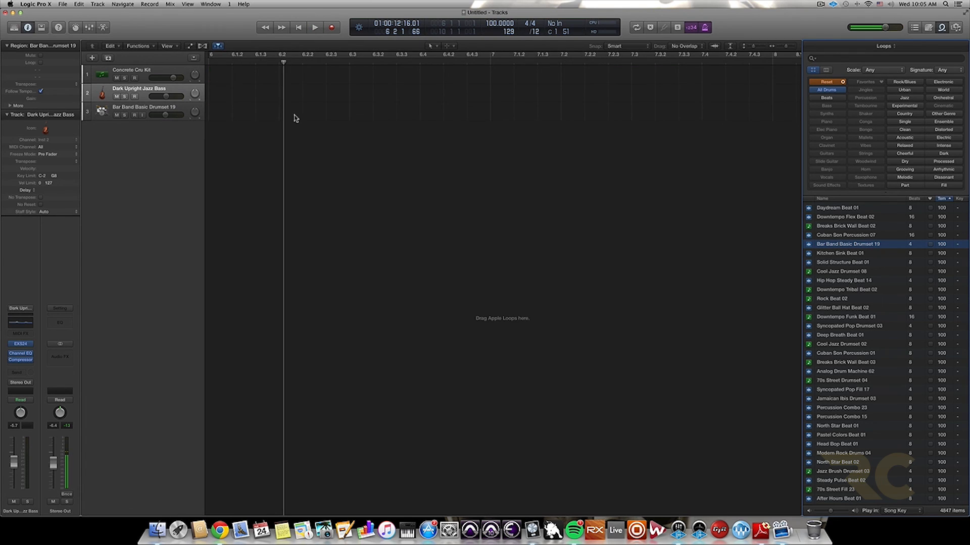
{"action": "scroll", "coordinate": [296, 118], "scroll_direction": "left", "scroll_amount": 10}
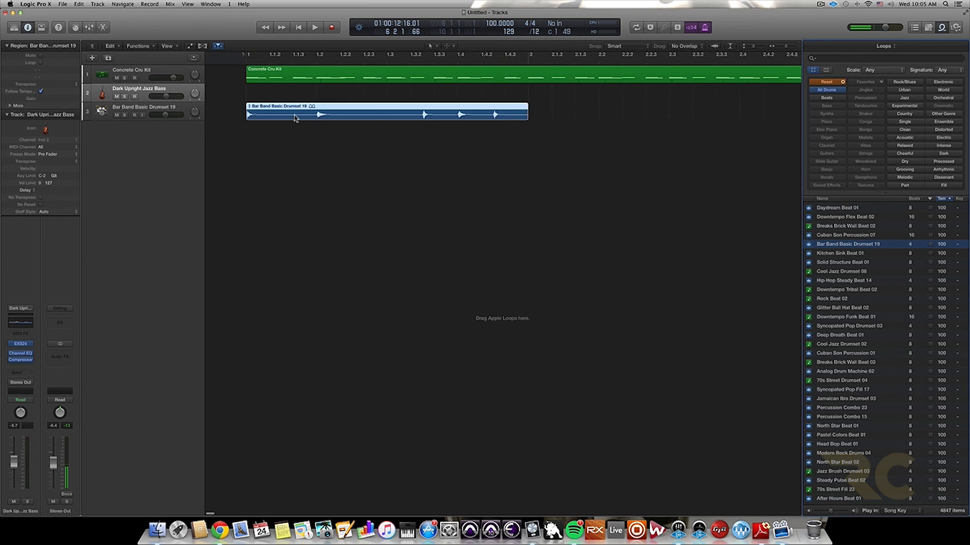
Mute the Concrete Cru Kit track and play the Bar Band Basic Drumset 19 loop cycled over bar 1.
{"action": "left_click", "coordinate": [117, 78]}
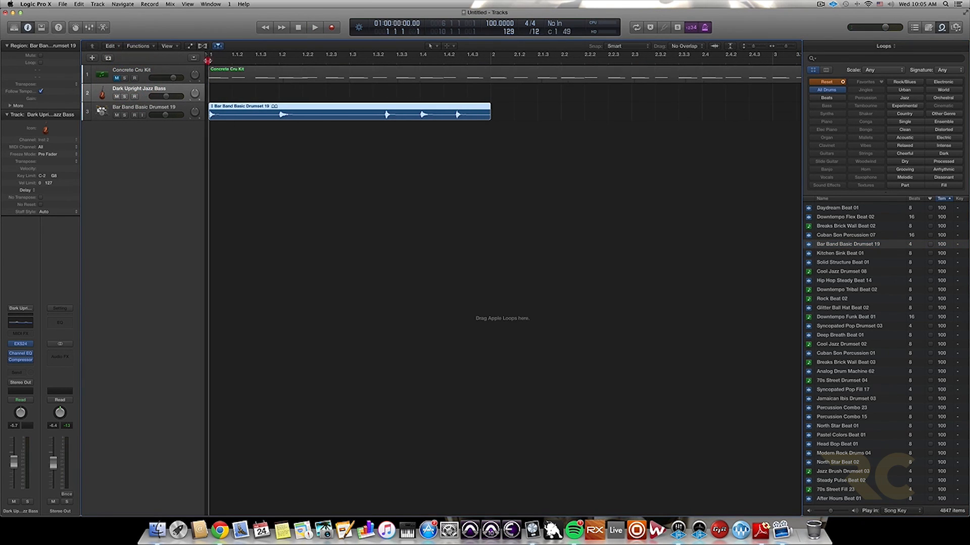
{"action": "left_click", "coordinate": [210, 56]}
{"action": "left_click_drag", "start_coordinate": [211, 56], "coordinate": [496, 63]}
{"action": "key", "text": "space"}
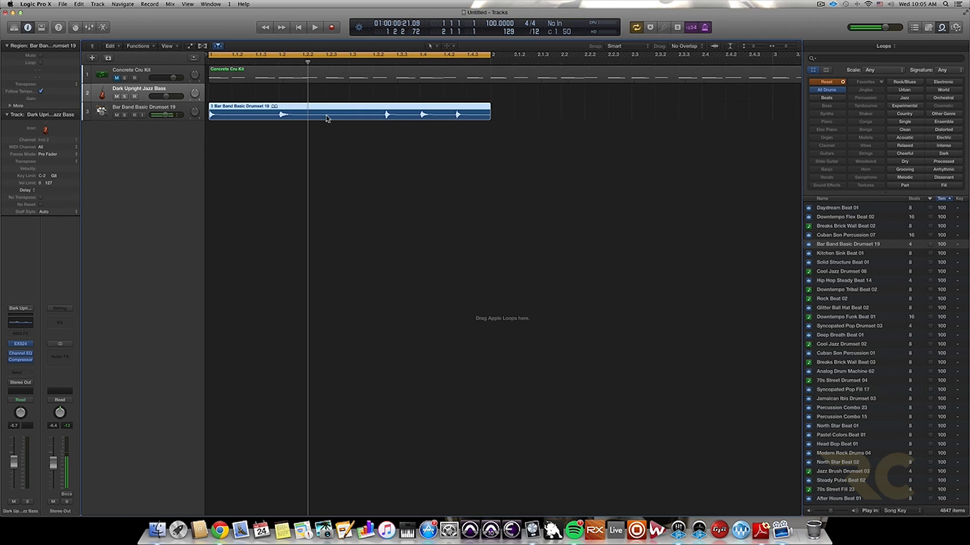
{"action": "key", "text": "space"}
Show Flex and enable it on the Bar Band Basic Drumset 19 track with the Slicing algorithm.
{"action": "left_click", "coordinate": [202, 46]}
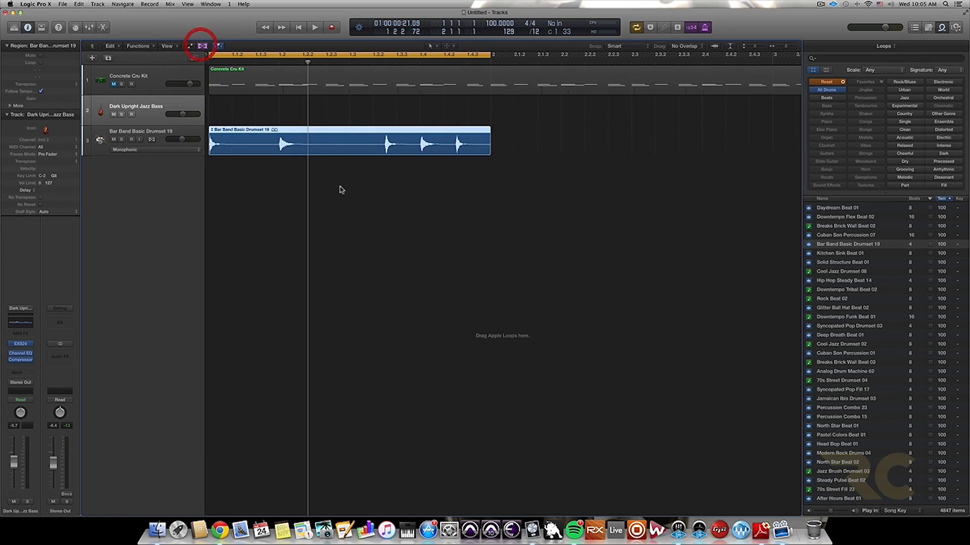
{"action": "left_click", "coordinate": [153, 140]}
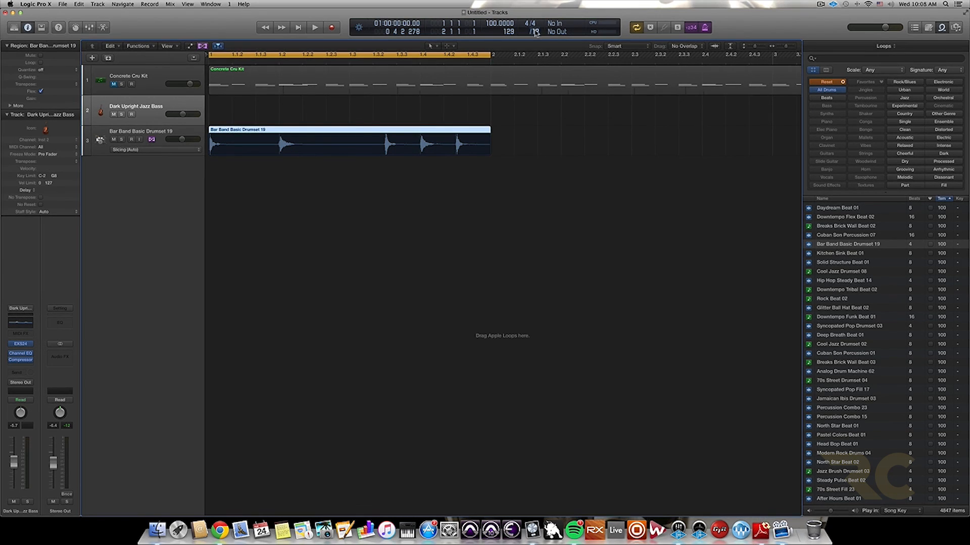
Compare the drum loop's hits against the /24 and /16 grid divisions, and return the division to /12.
{"action": "left_click", "coordinate": [536, 31]}
{"action": "left_click", "coordinate": [537, 44]}
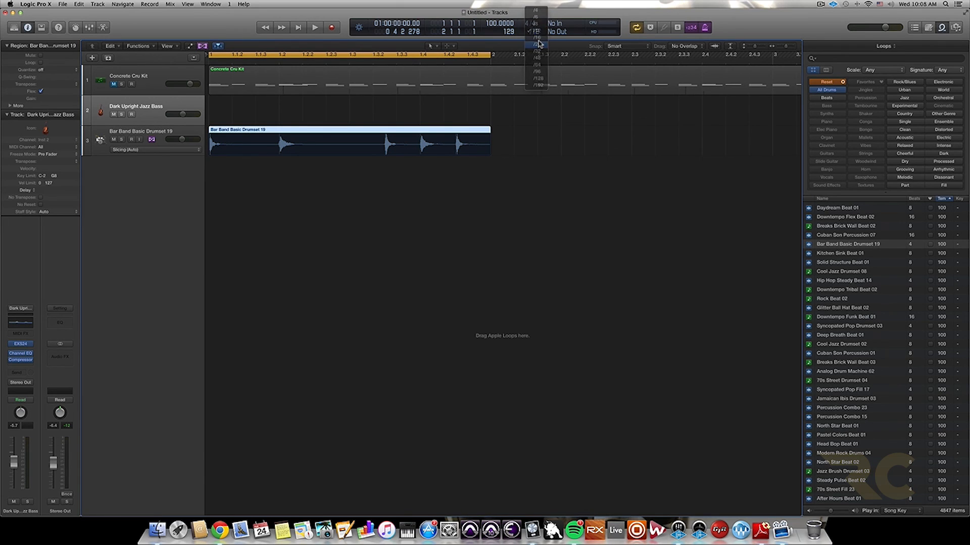
{"action": "left_click", "coordinate": [539, 31]}
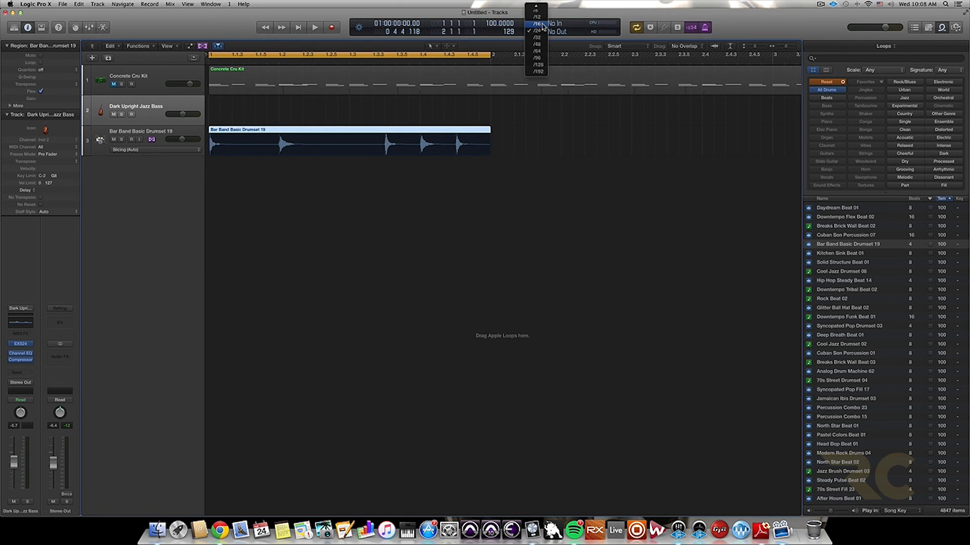
{"action": "left_click", "coordinate": [537, 24]}
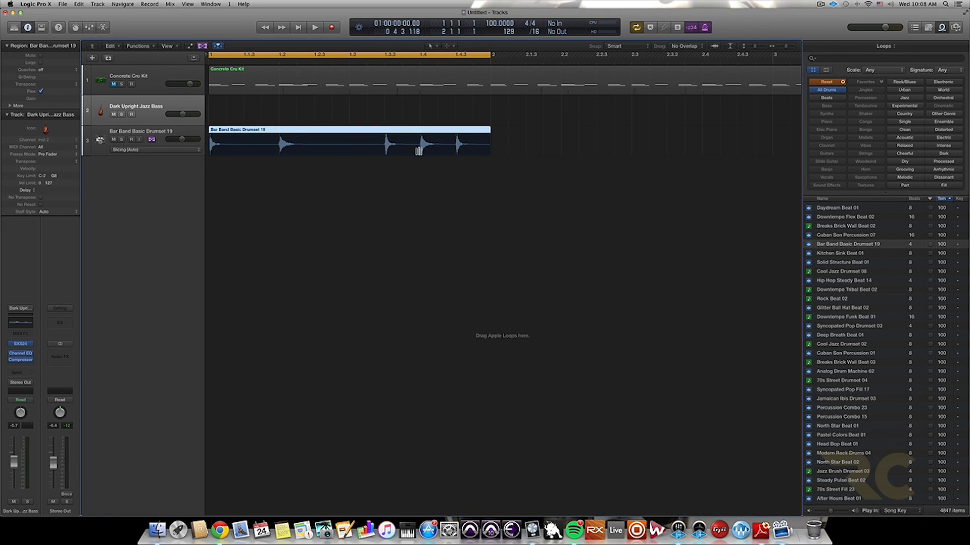
{"action": "left_click", "coordinate": [536, 32]}
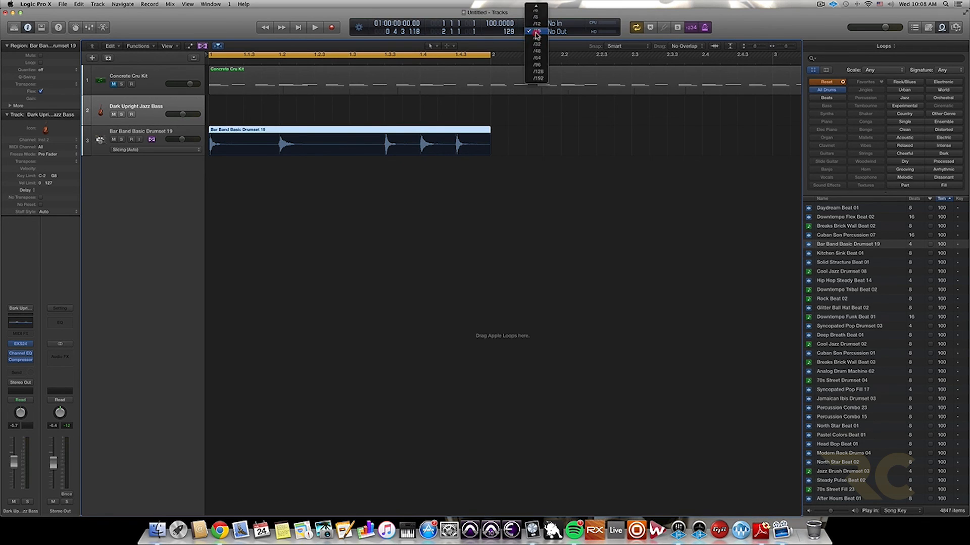
{"action": "left_click", "coordinate": [538, 24]}
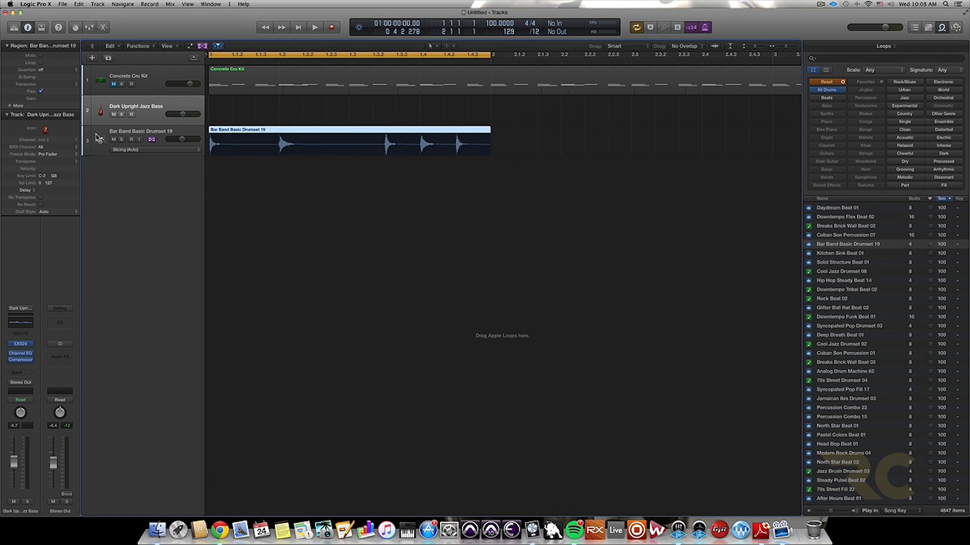
Quantize the Bar Band Basic Drumset 19 region to 1/8 Triplet (1/12) and play it.
{"action": "left_click", "coordinate": [42, 70]}
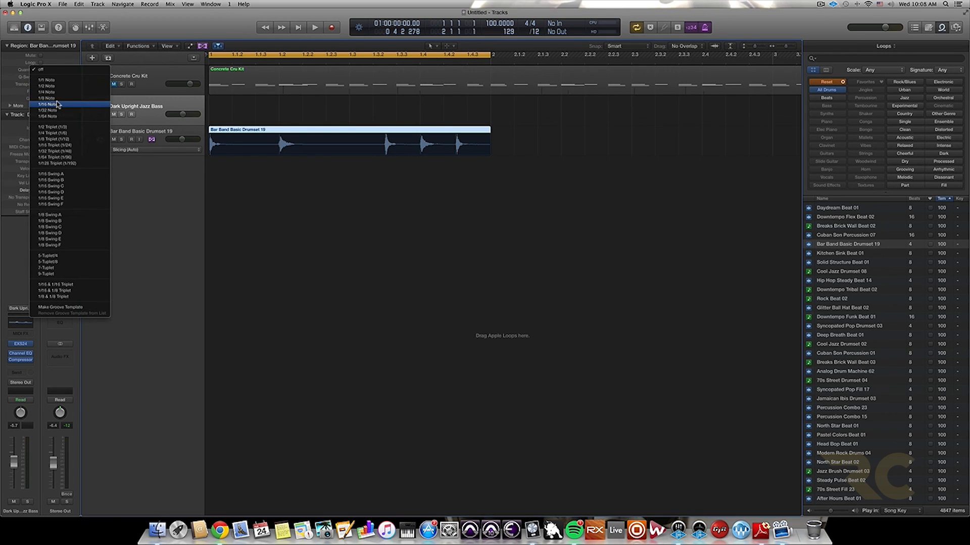
{"action": "left_click", "coordinate": [53, 139]}
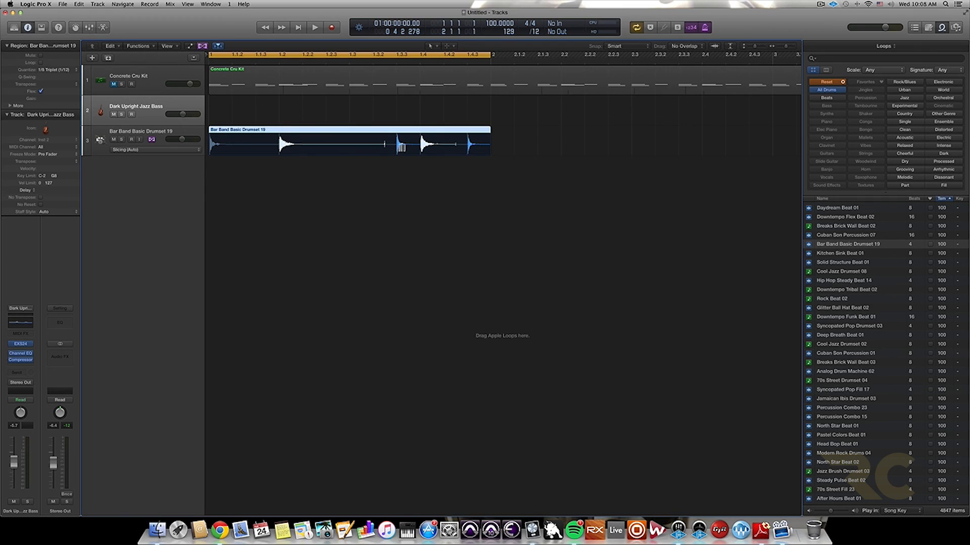
{"action": "left_click", "coordinate": [466, 147]}
{"action": "key", "text": "space"}
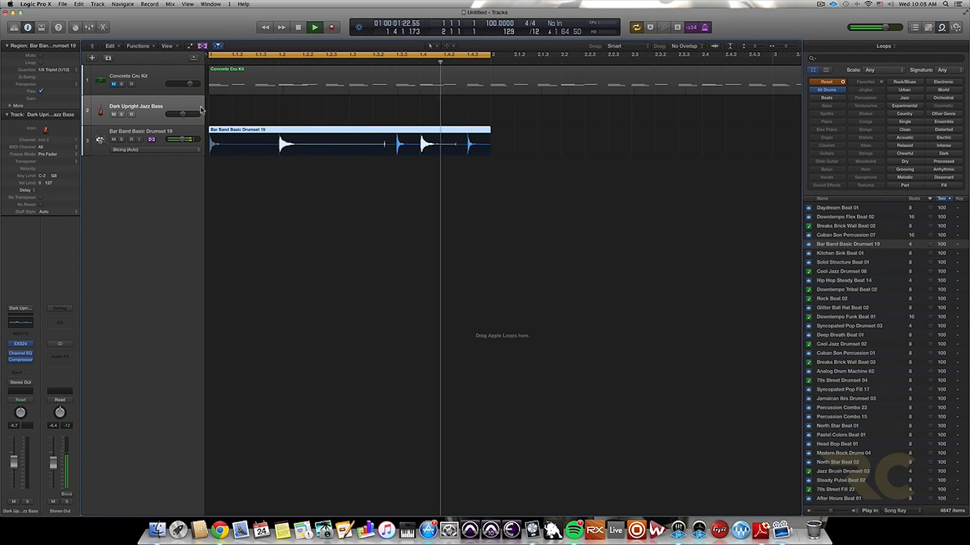
{"action": "key", "text": "space"}
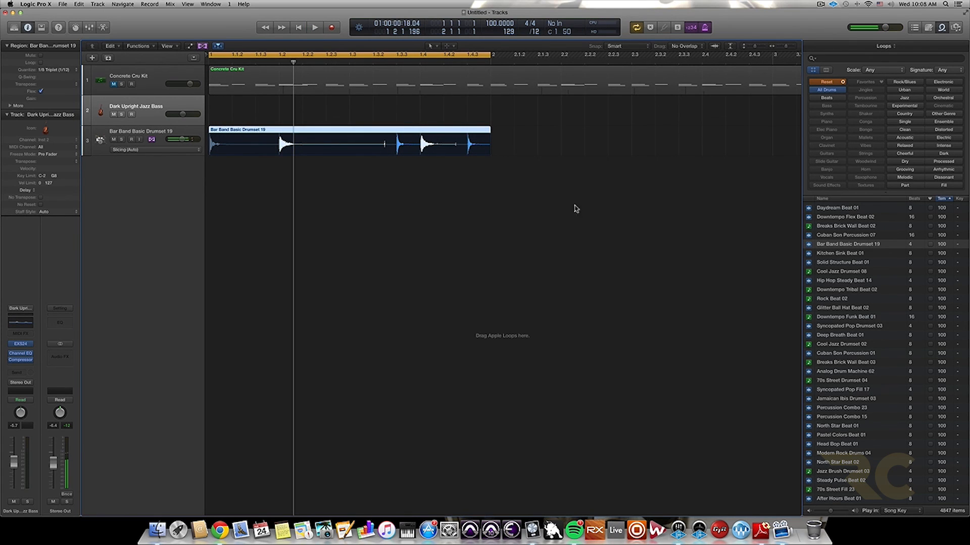
Try the 1/16 Swing A quantize on the Bar Band Basic Drumset 19 region and play it.
{"action": "left_click", "coordinate": [522, 148]}
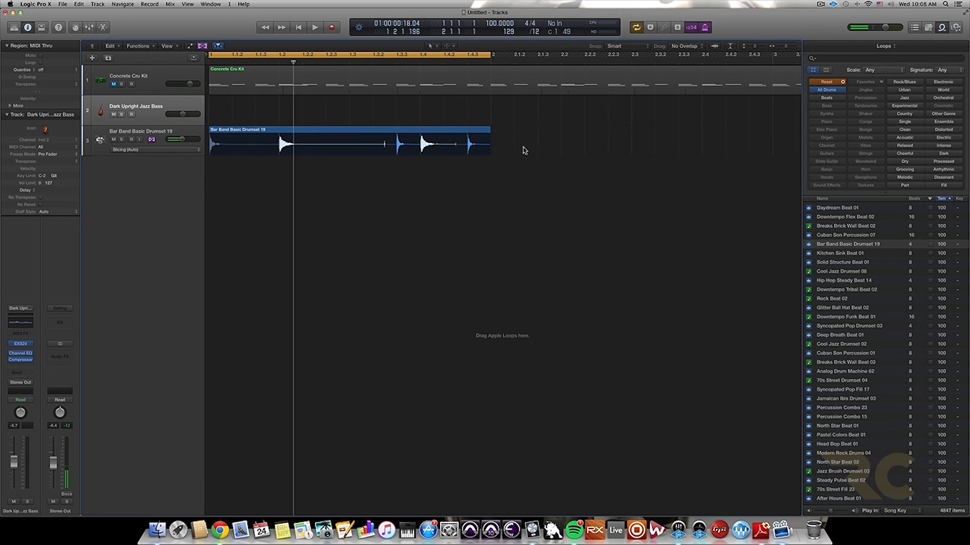
{"action": "left_click", "coordinate": [434, 151]}
{"action": "key", "text": "space"}
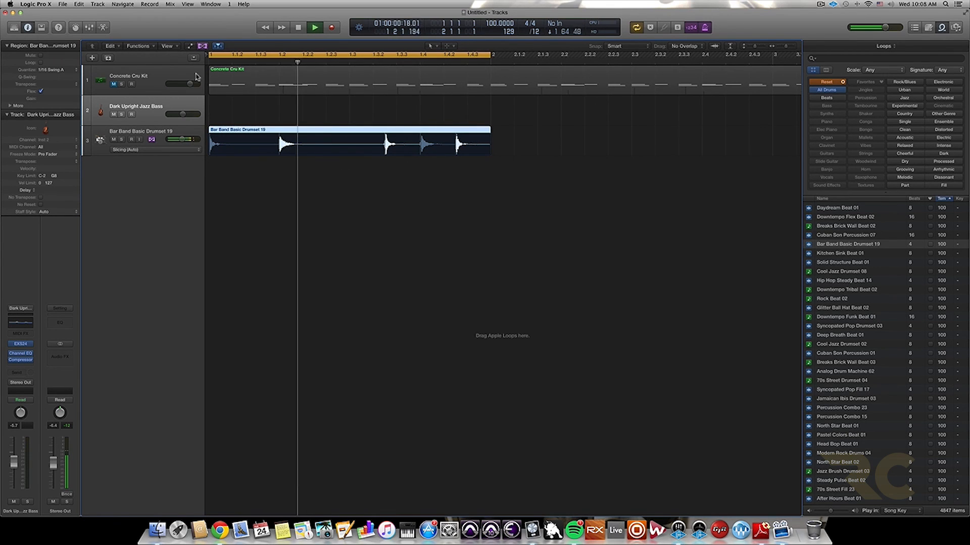
Set the drum loop region's quantize back to 1/8 Triplet (1/12) and listen to the result.
{"action": "left_click", "coordinate": [71, 70]}
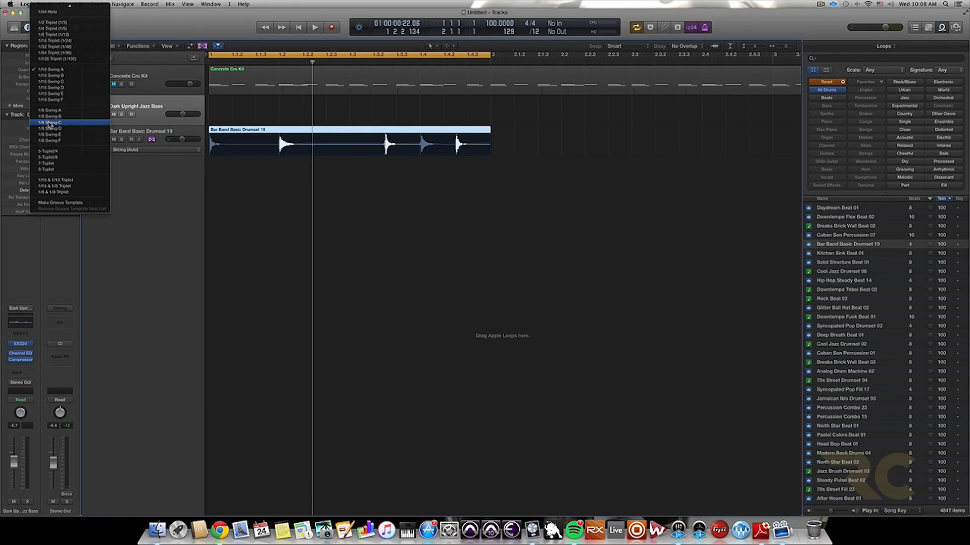
{"action": "left_click", "coordinate": [56, 34]}
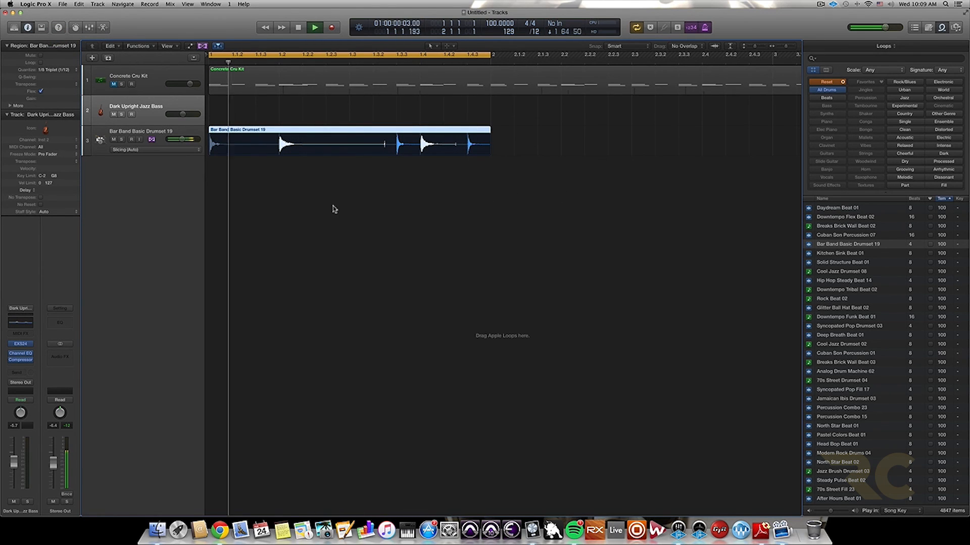
{"action": "key", "text": "space"}
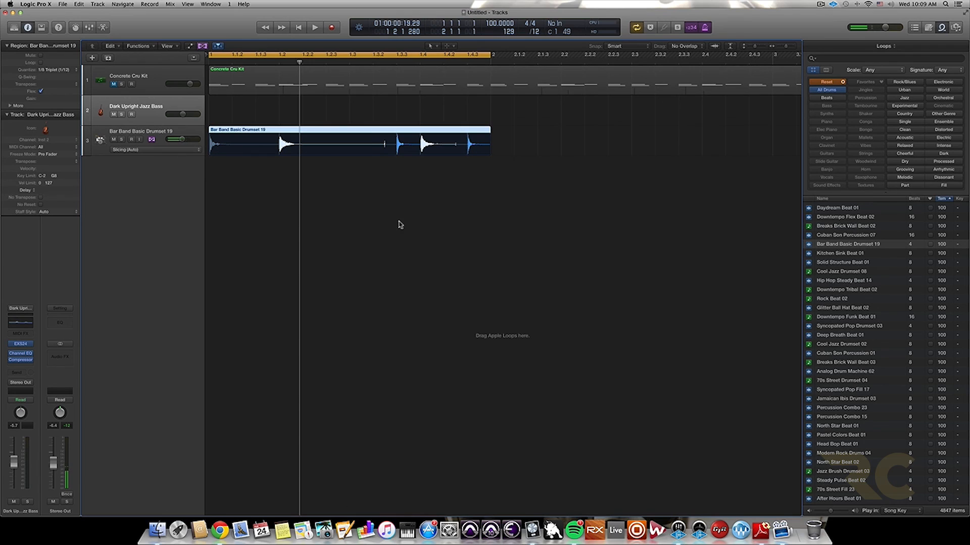